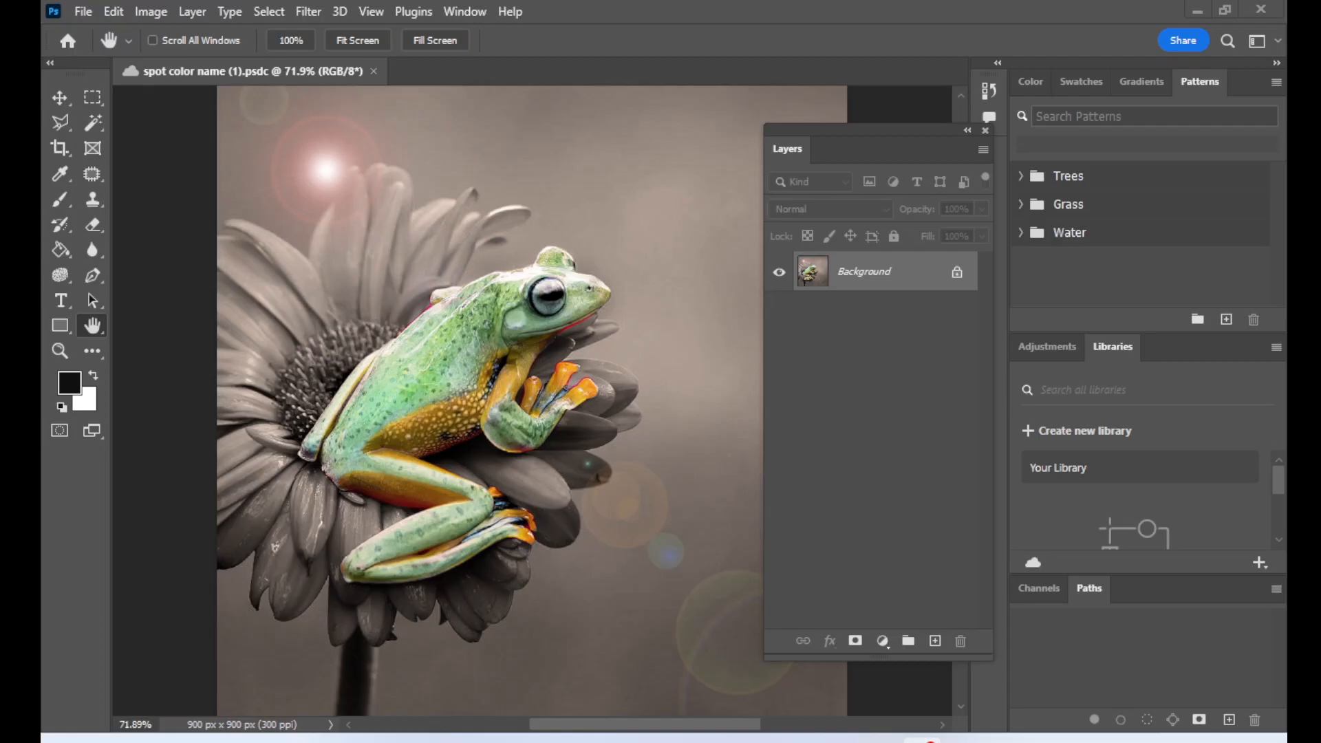
Open the "spot color techniques" image from the Art > photo class folder on the Courses drive, and close the Layers panel
click(86, 12)
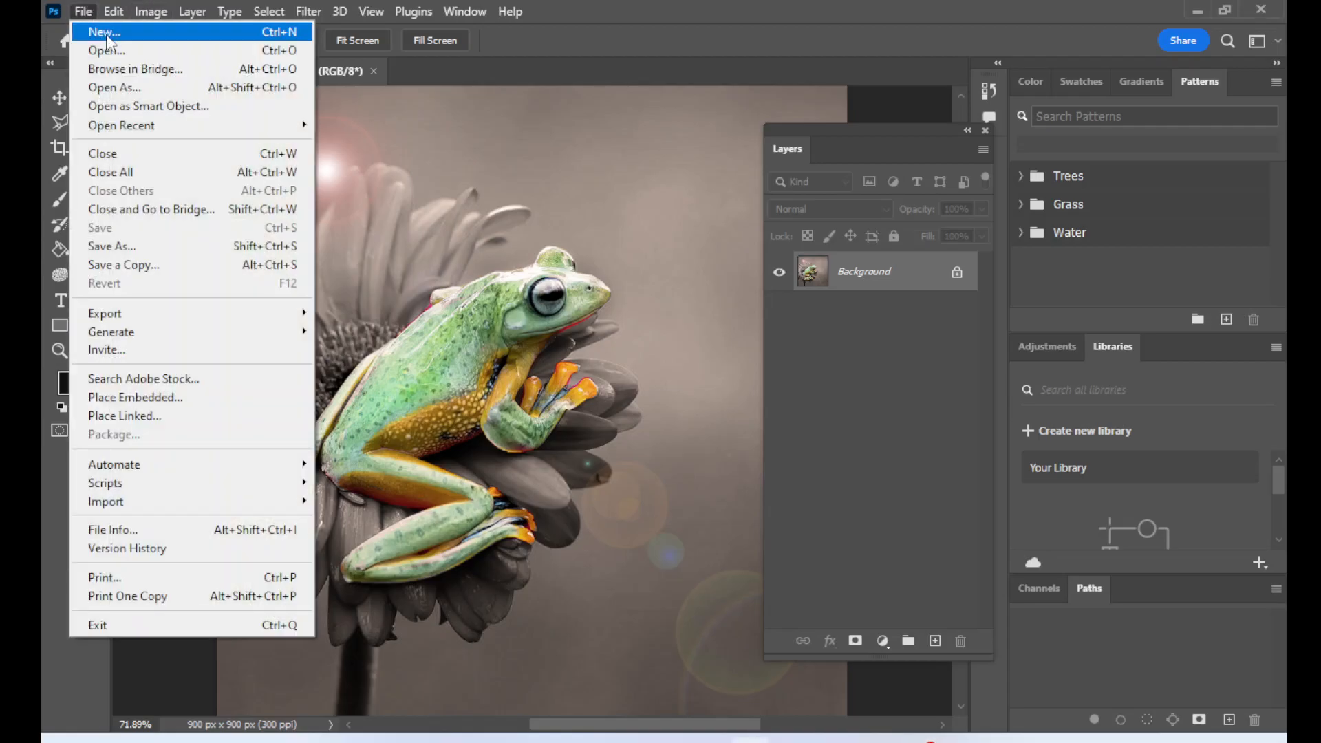
click(110, 49)
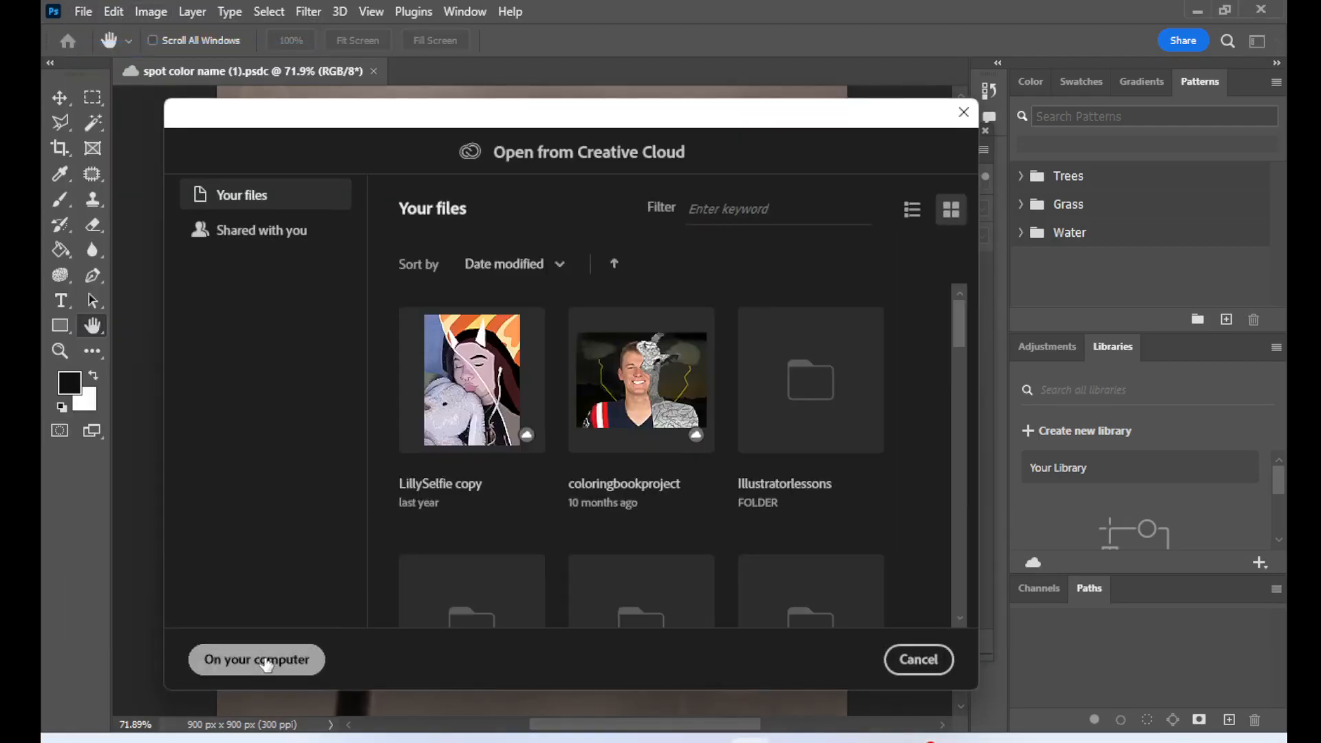
click(265, 660)
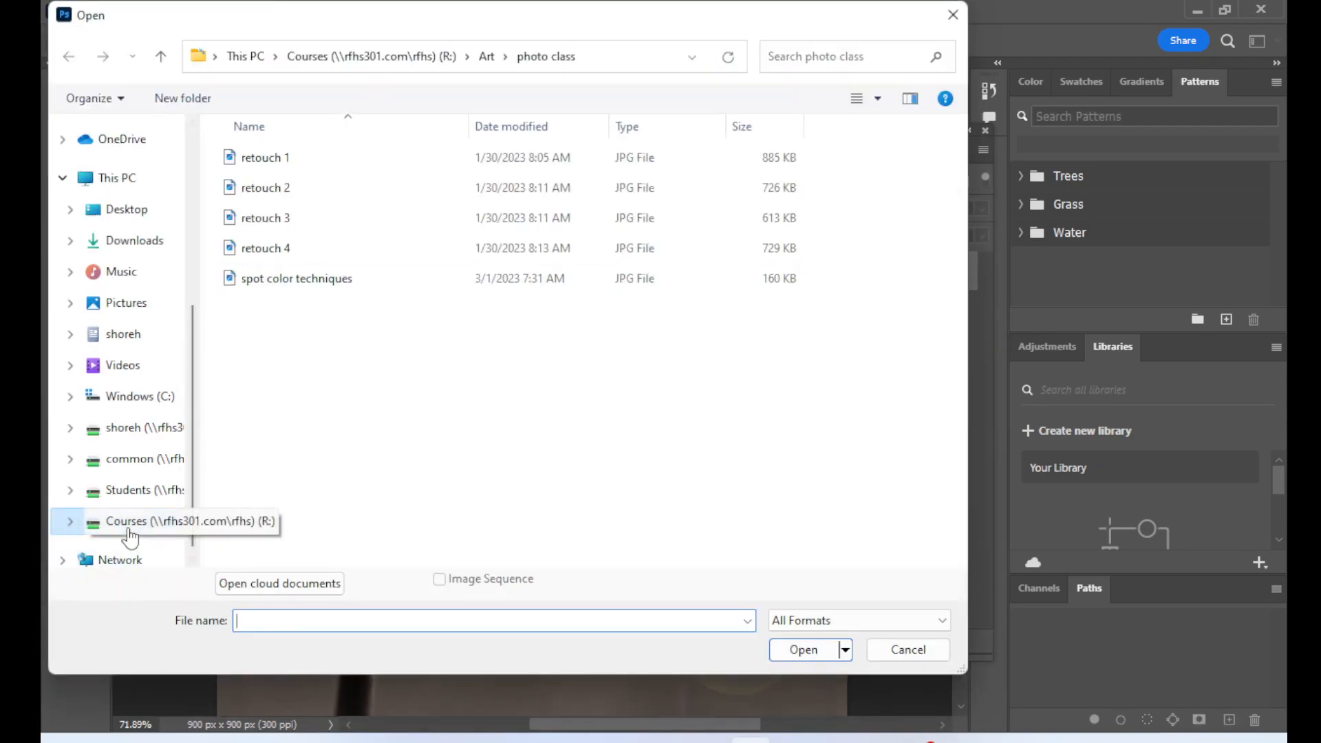
click(130, 528)
double_click(270, 150)
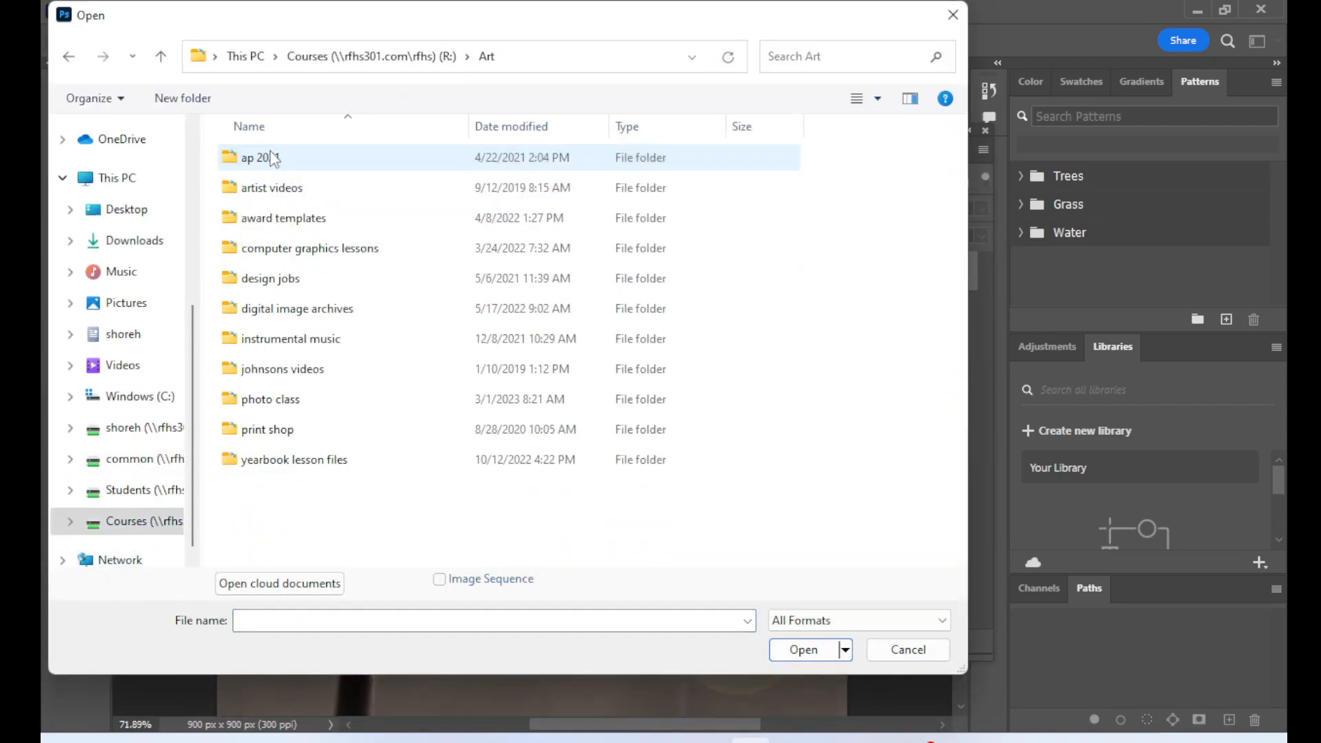
double_click(289, 404)
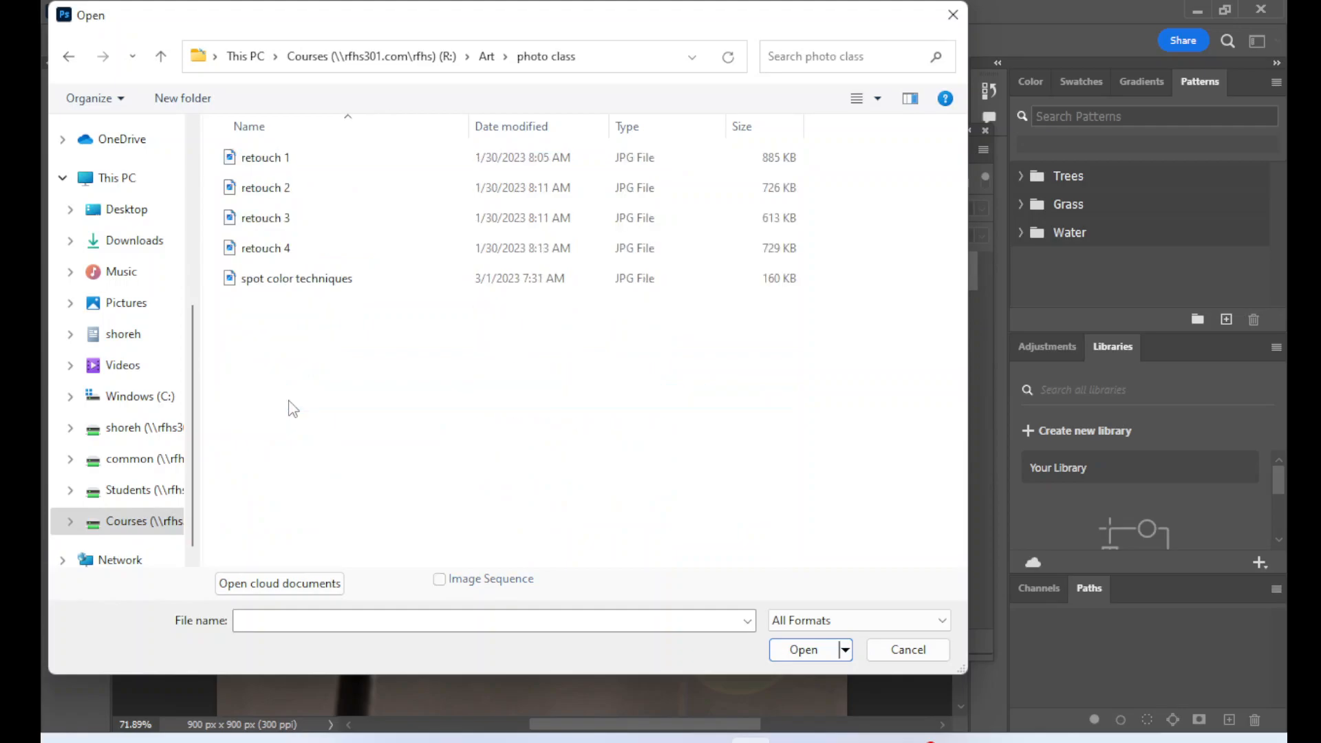
click(278, 282)
click(799, 650)
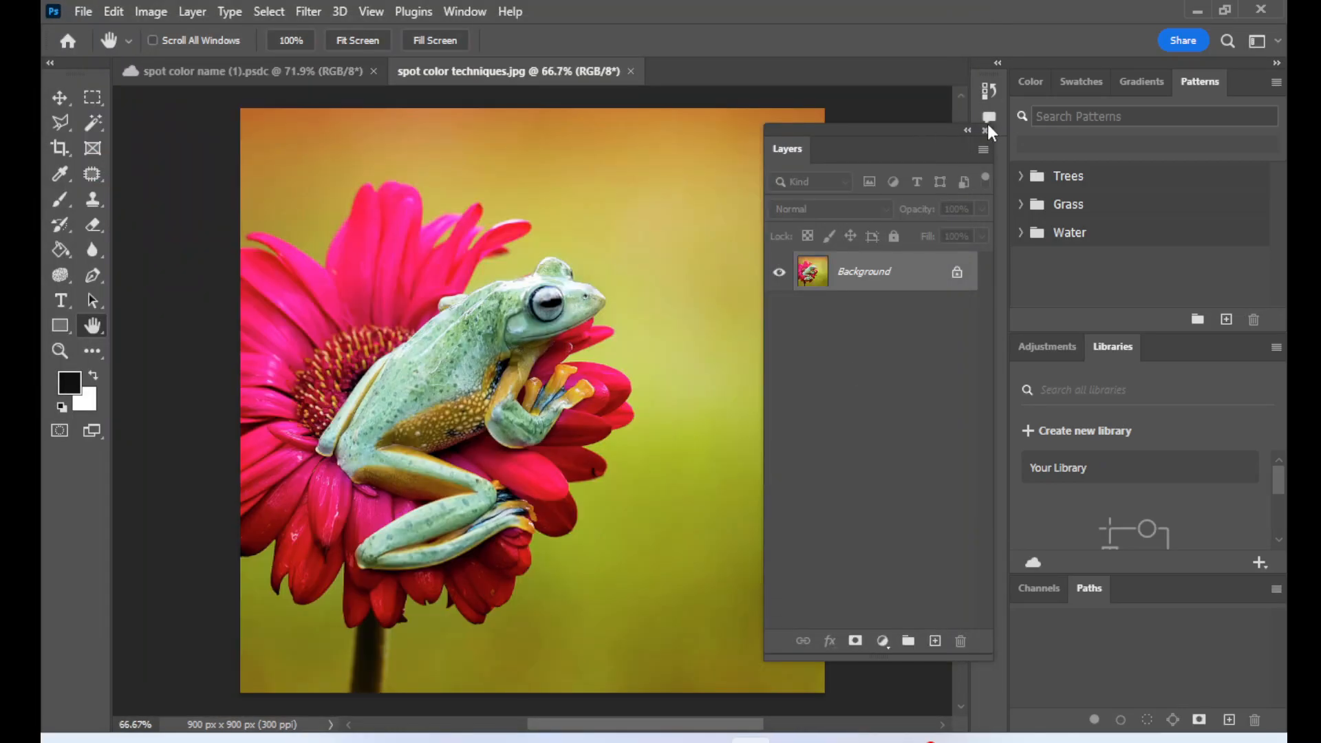
click(986, 131)
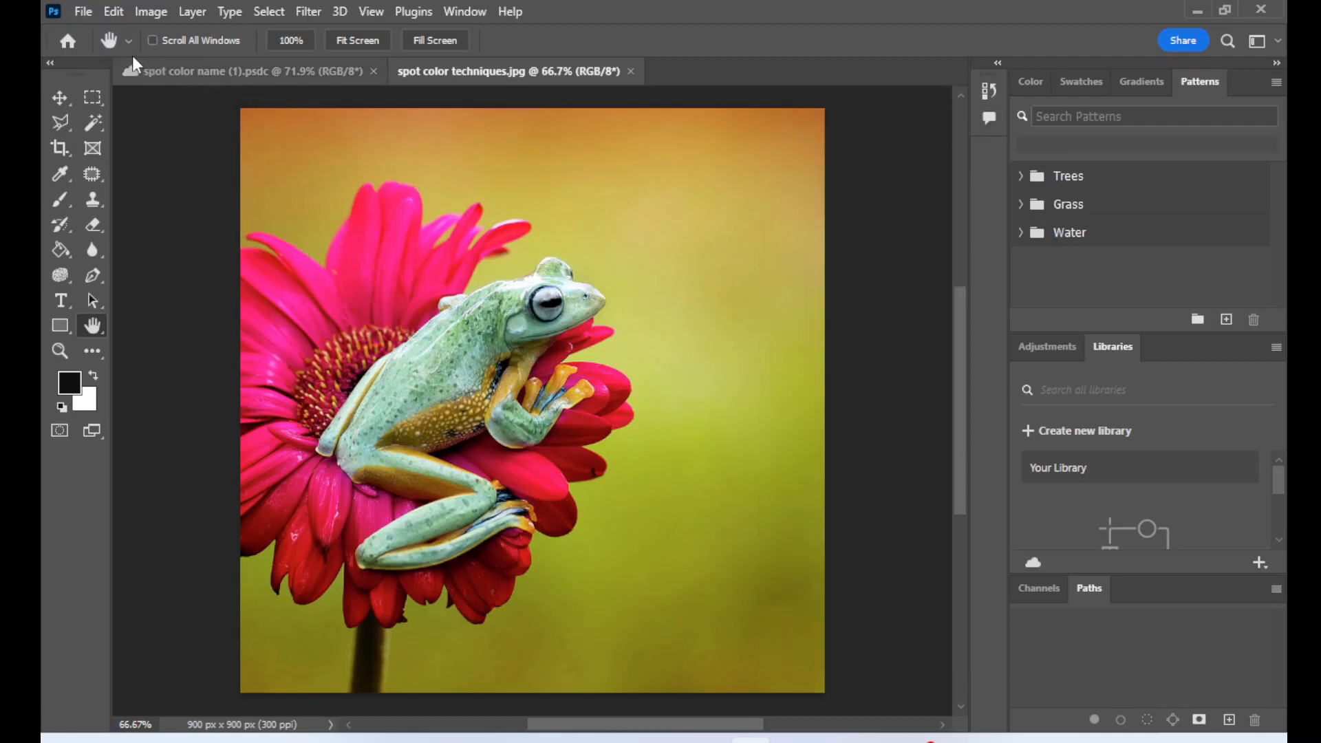
Save the image to Creative Cloud with a file name of "spot color" followed by the author's first name
click(83, 12)
click(130, 246)
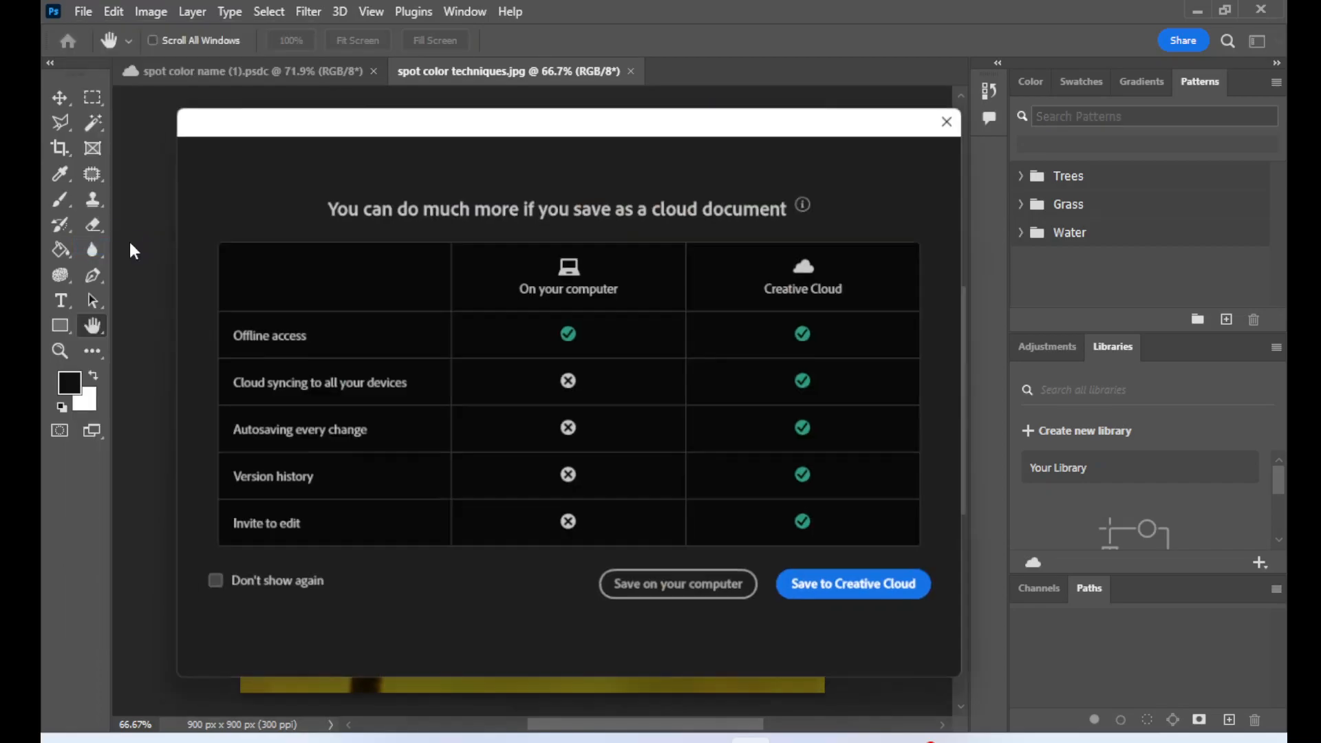
click(820, 600)
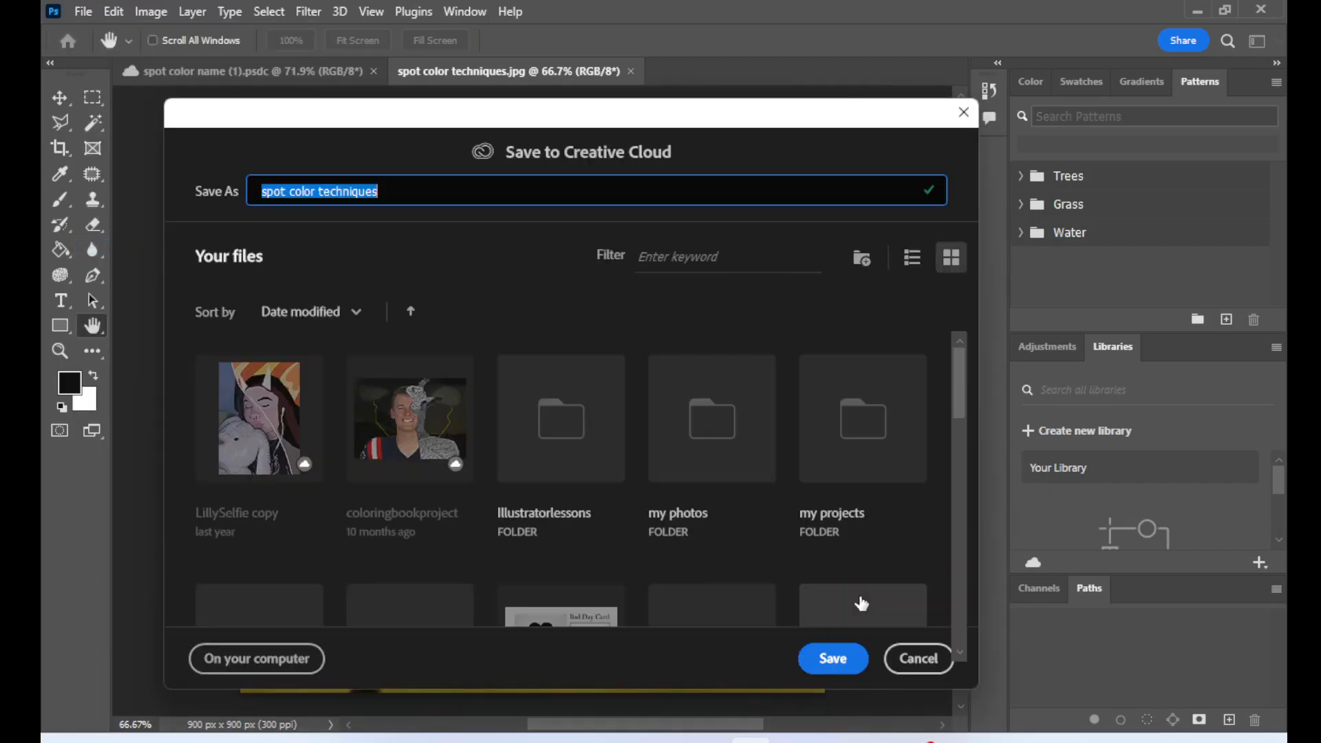
click(405, 190)
key(BackSpace)
key(BackSpace)
key(BackSpace)
key(BackSpace)
key(BackSpace)
key(BackSpace)
key(BackSpace)
key(BackSpace)
key(BackSpace)
key(BackSpace)
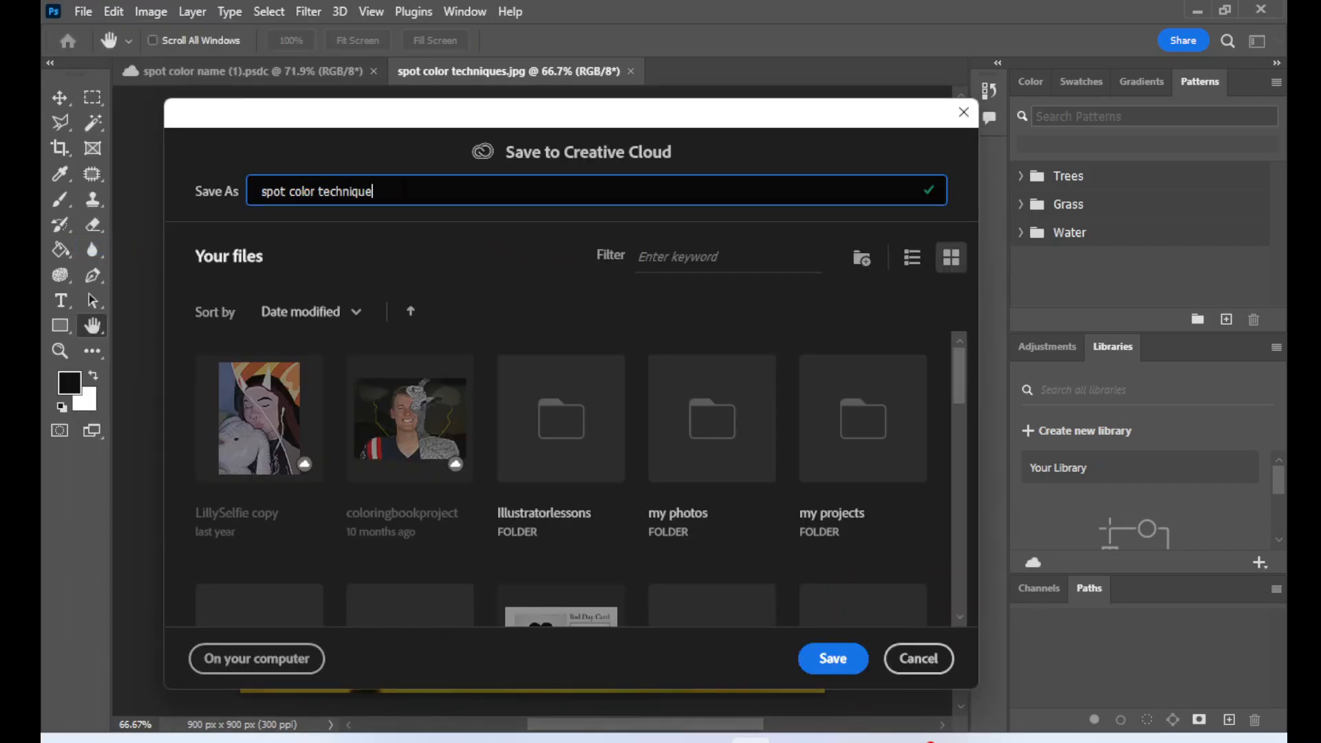
text(heather)
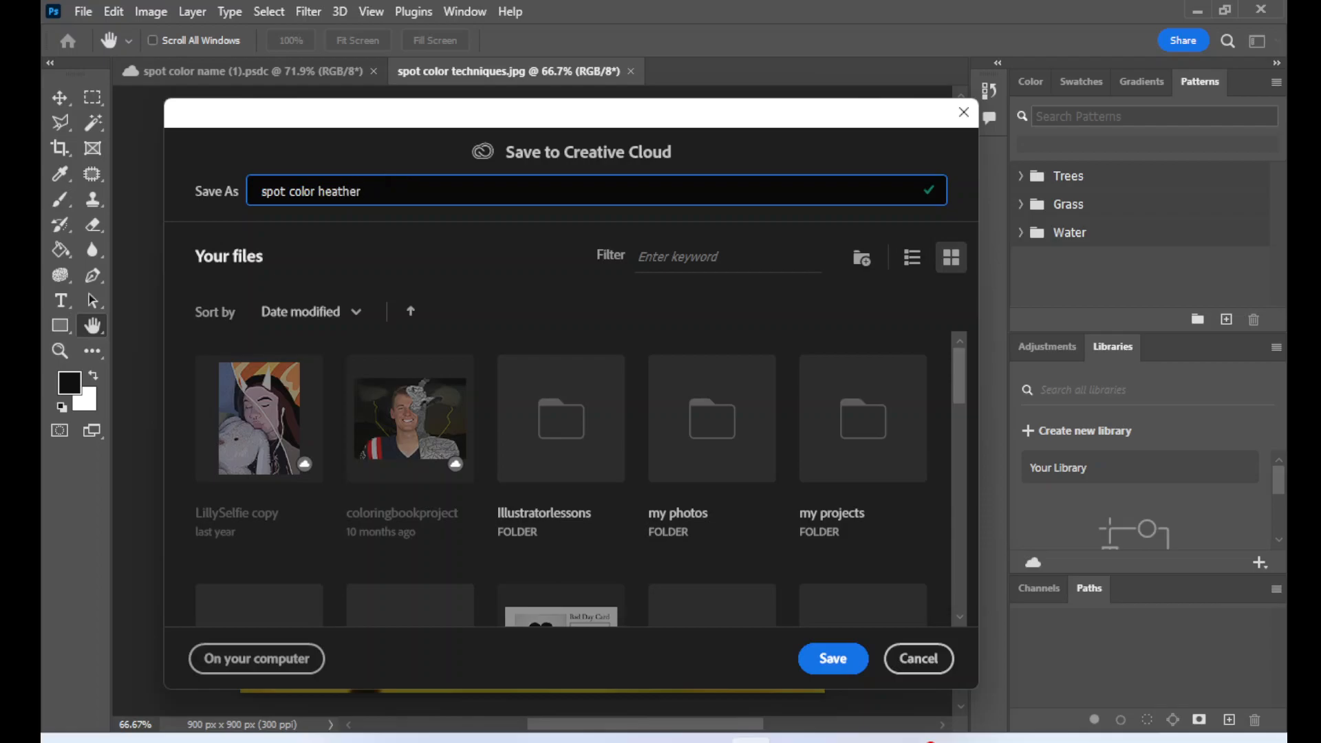
click(832, 659)
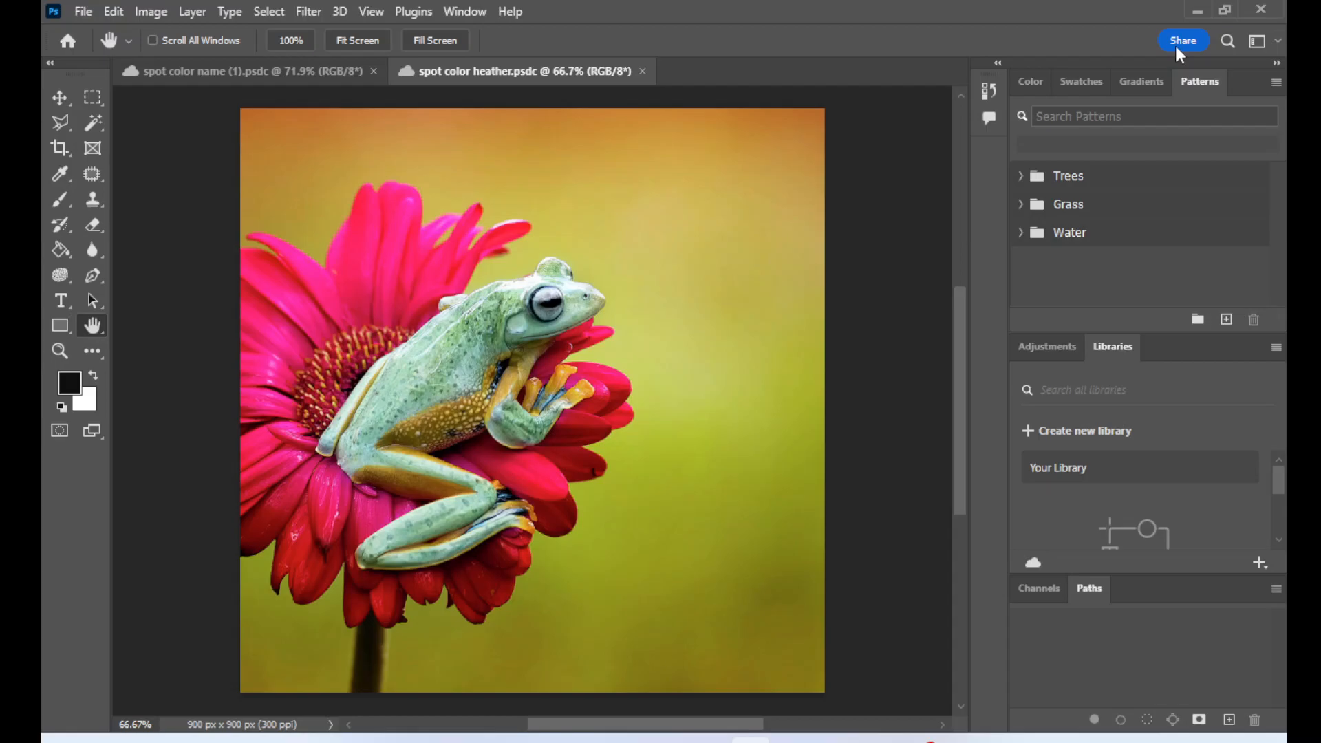
Switch to the finished "spot color name (1)" document and select the History Brush tool, checking the Brush tool variants too
click(281, 73)
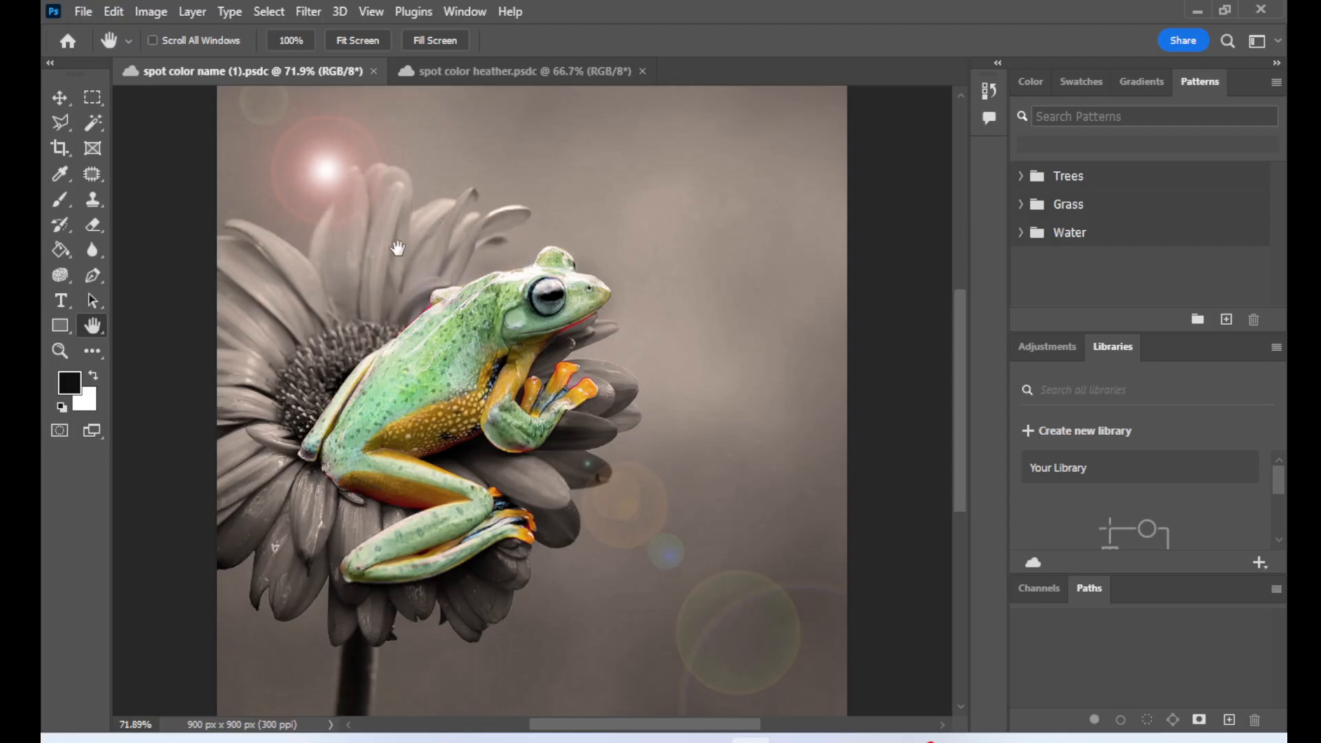
click(59, 224)
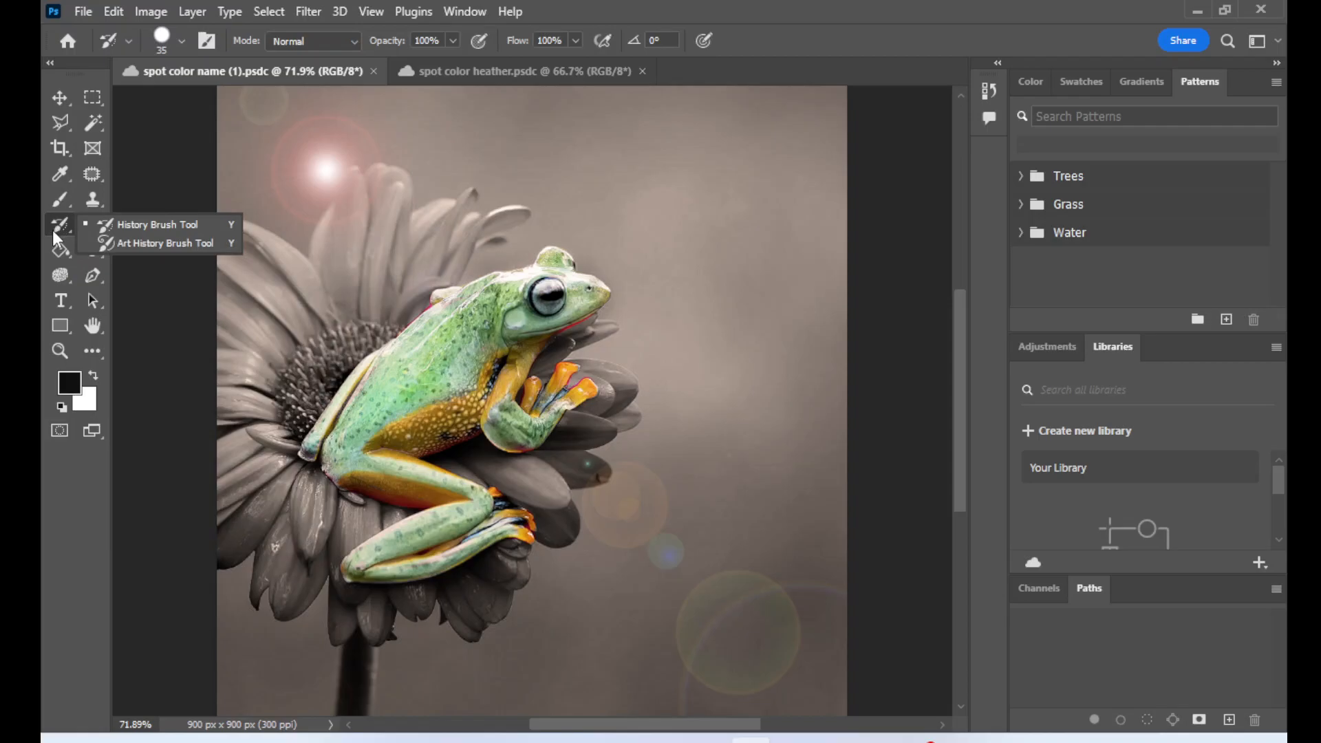
click(159, 224)
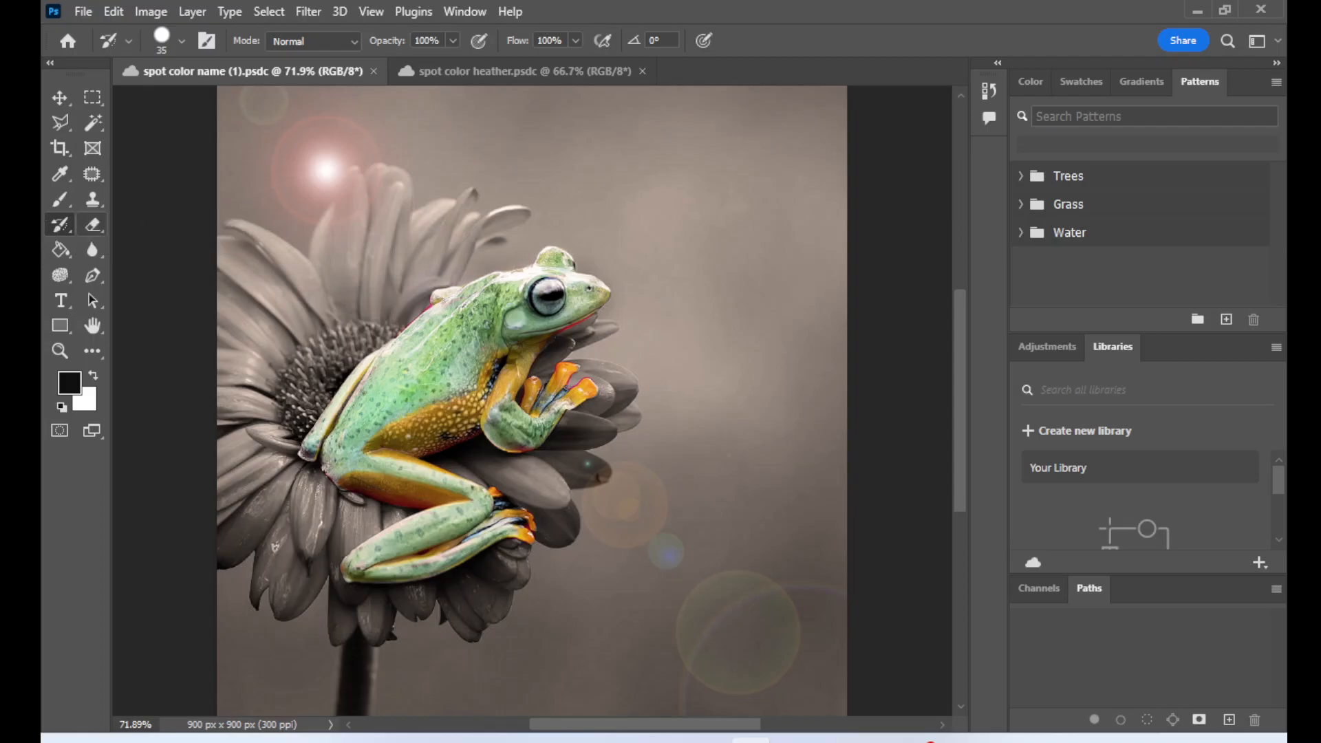
click(62, 201)
right_click(63, 201)
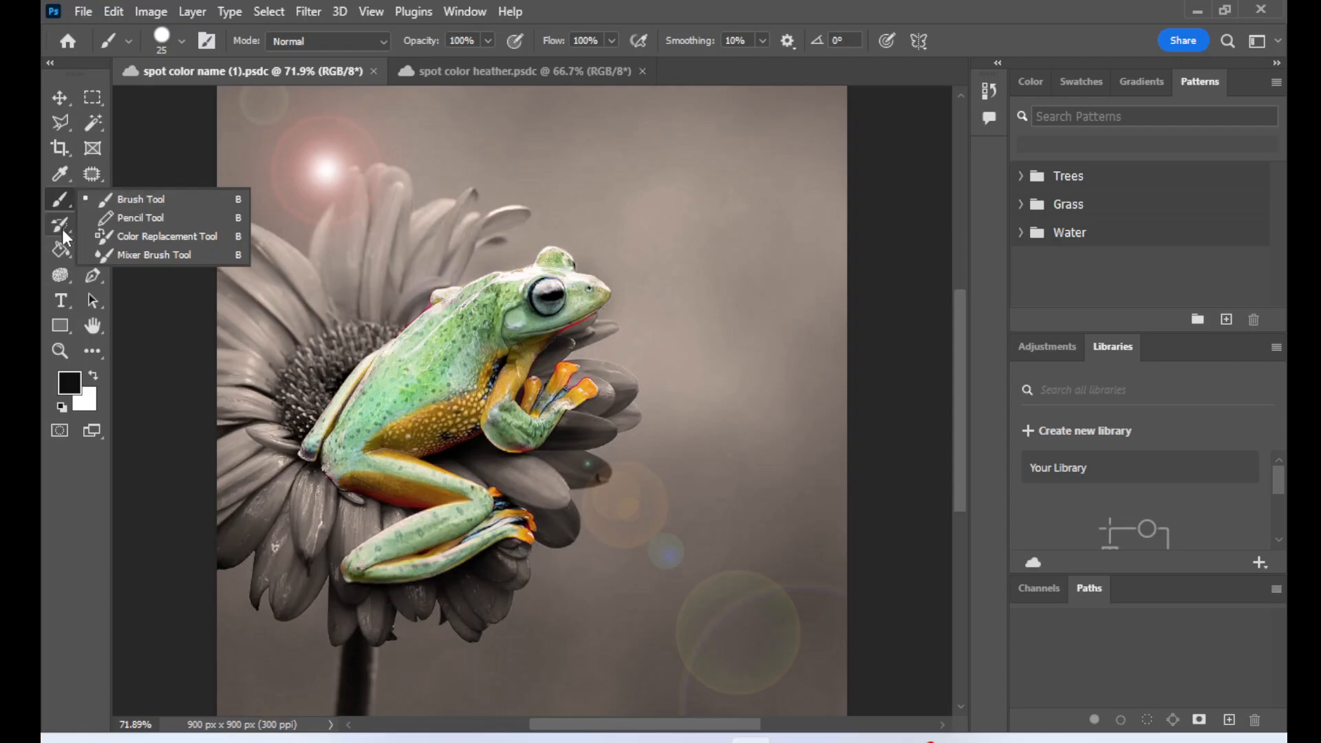
click(62, 229)
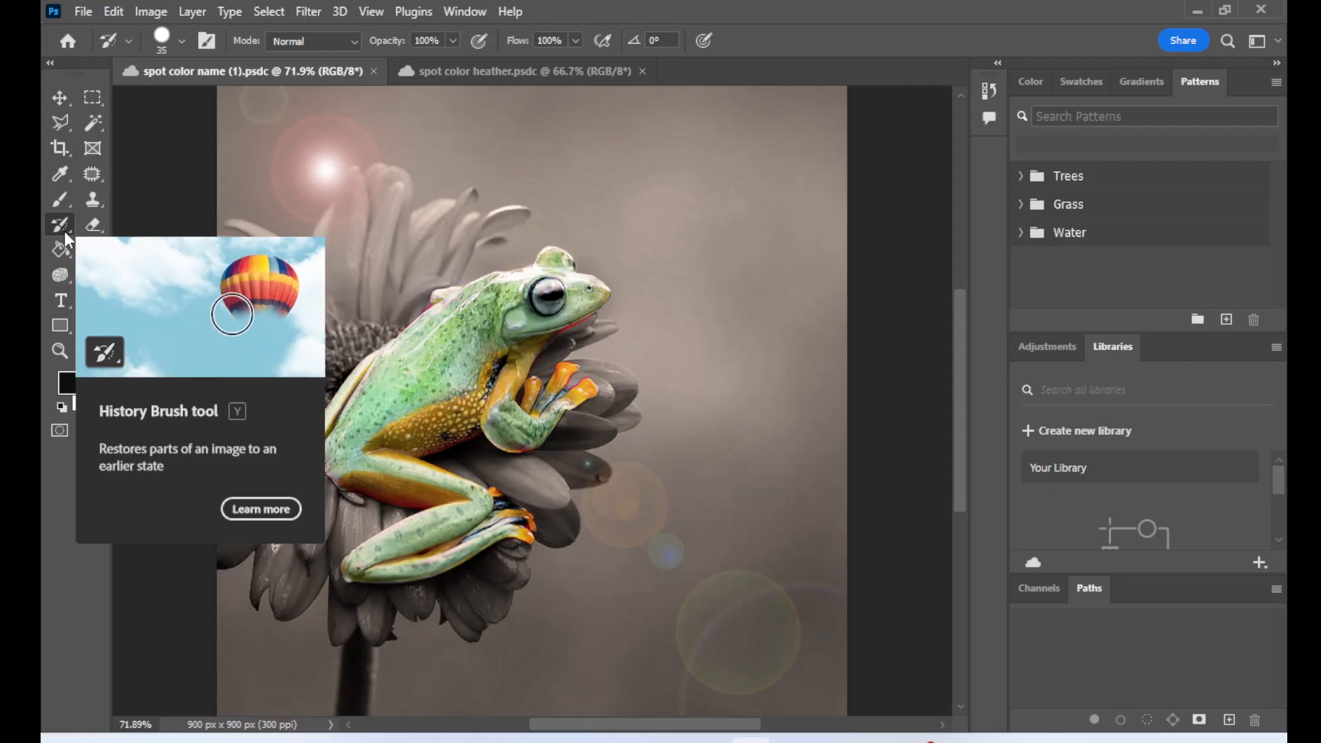
Revert the finished document to an early Burn Tool history state, and return it to the last Lens Flare state
click(468, 12)
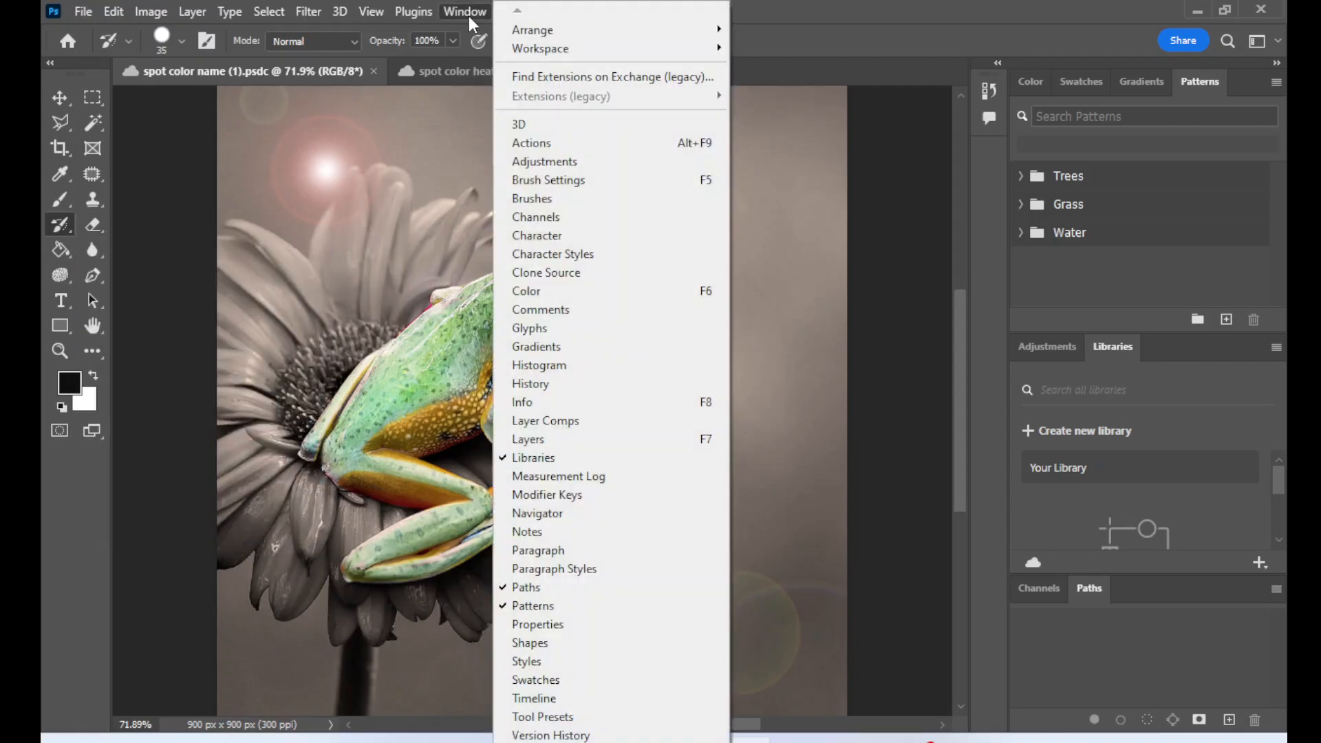
click(535, 385)
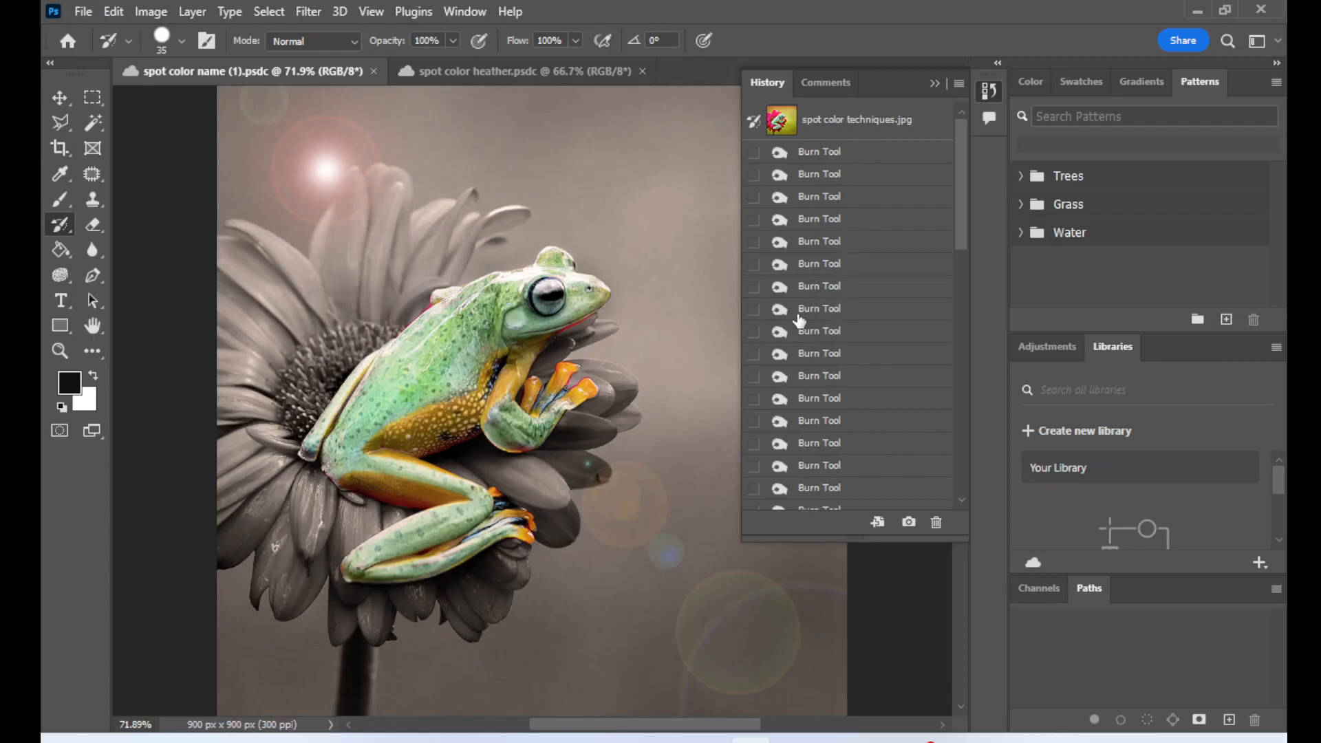
click(856, 308)
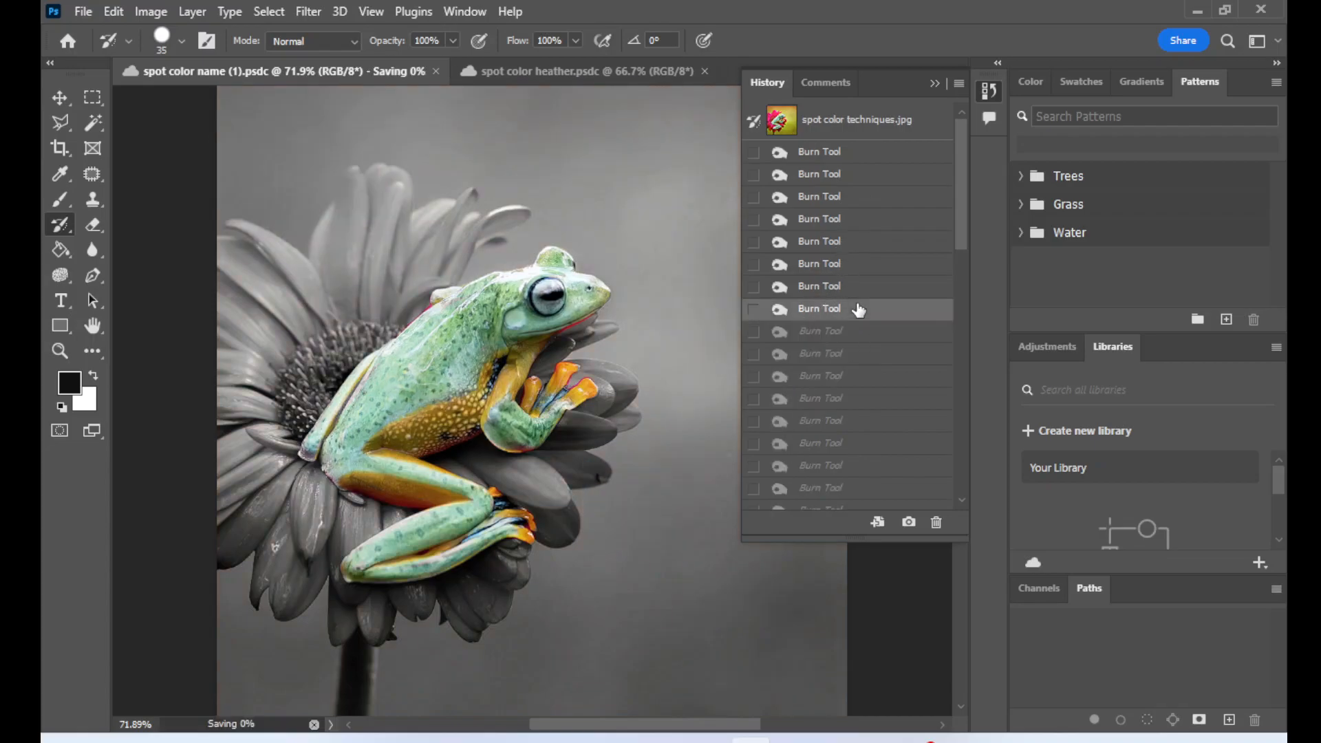
drag(962, 219, 963, 468)
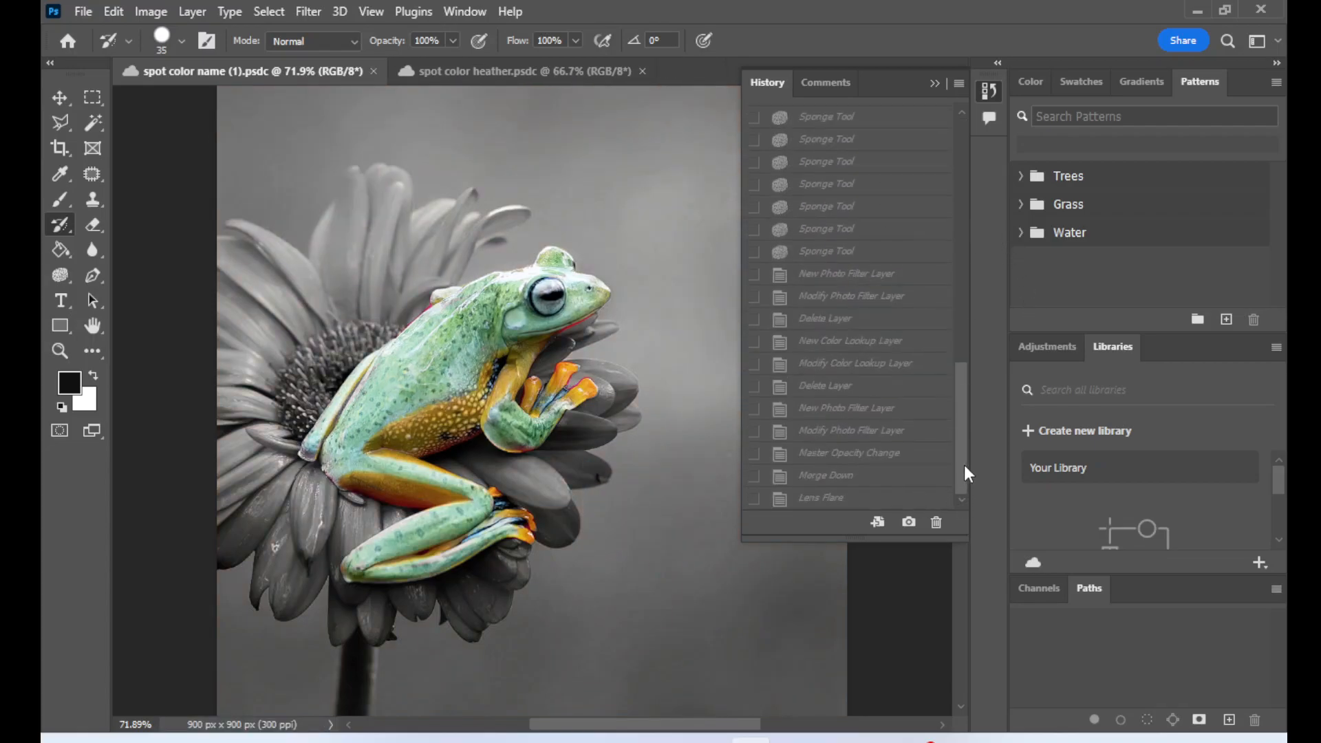
click(886, 502)
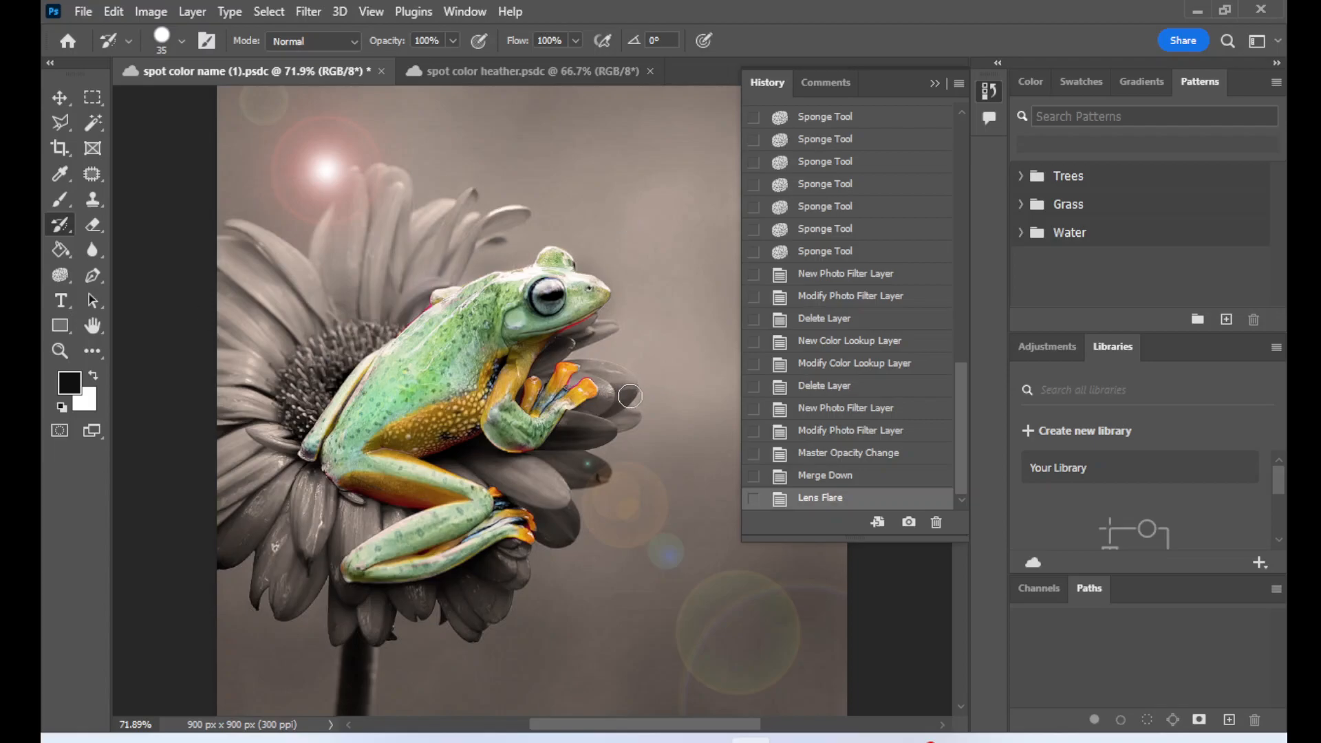
click(935, 86)
Check the history of the newly saved colour frog document, and show its Layers panel
click(512, 74)
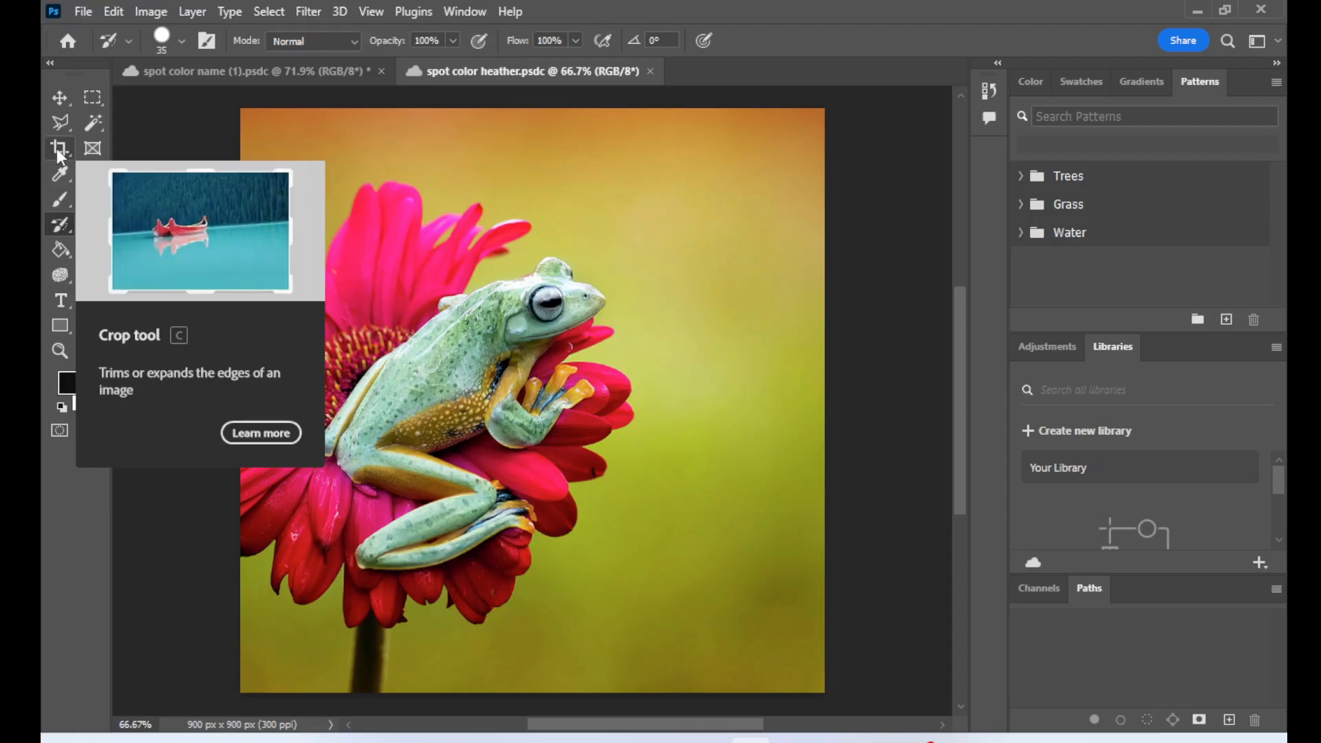
click(469, 10)
click(559, 383)
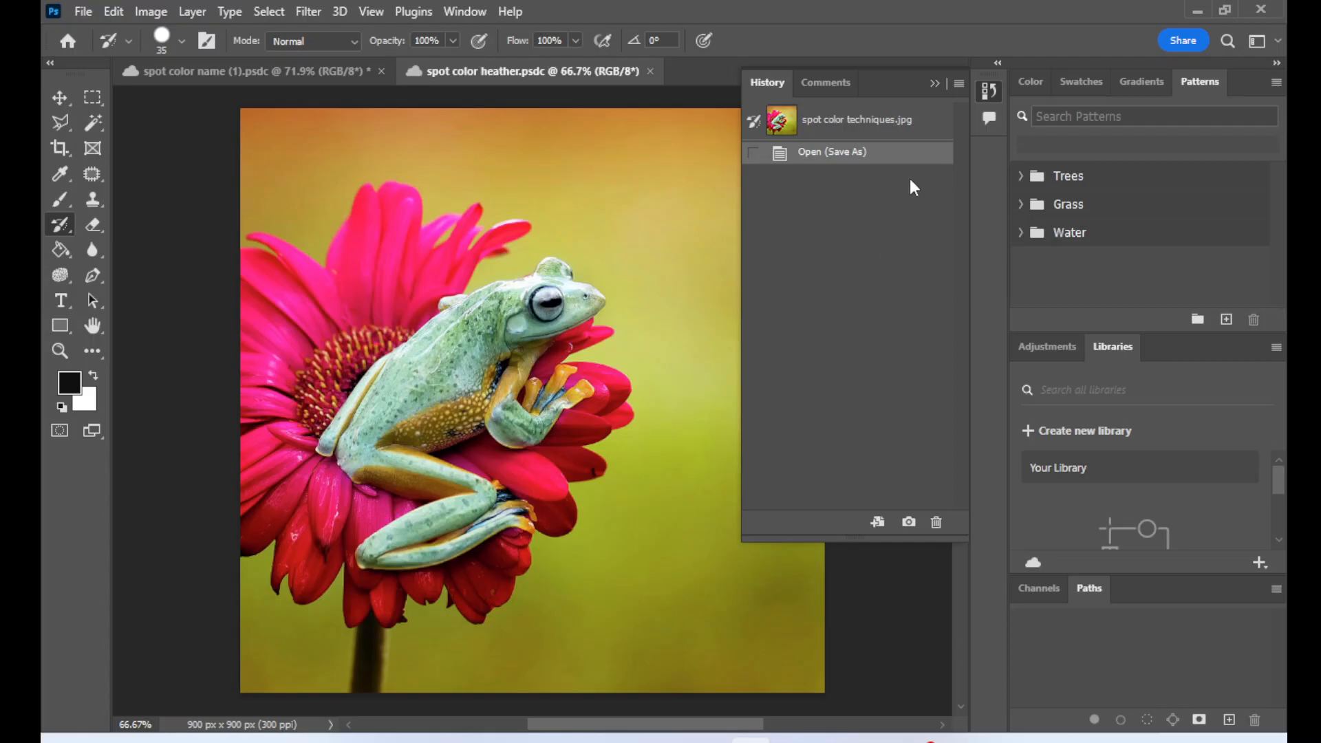
click(934, 82)
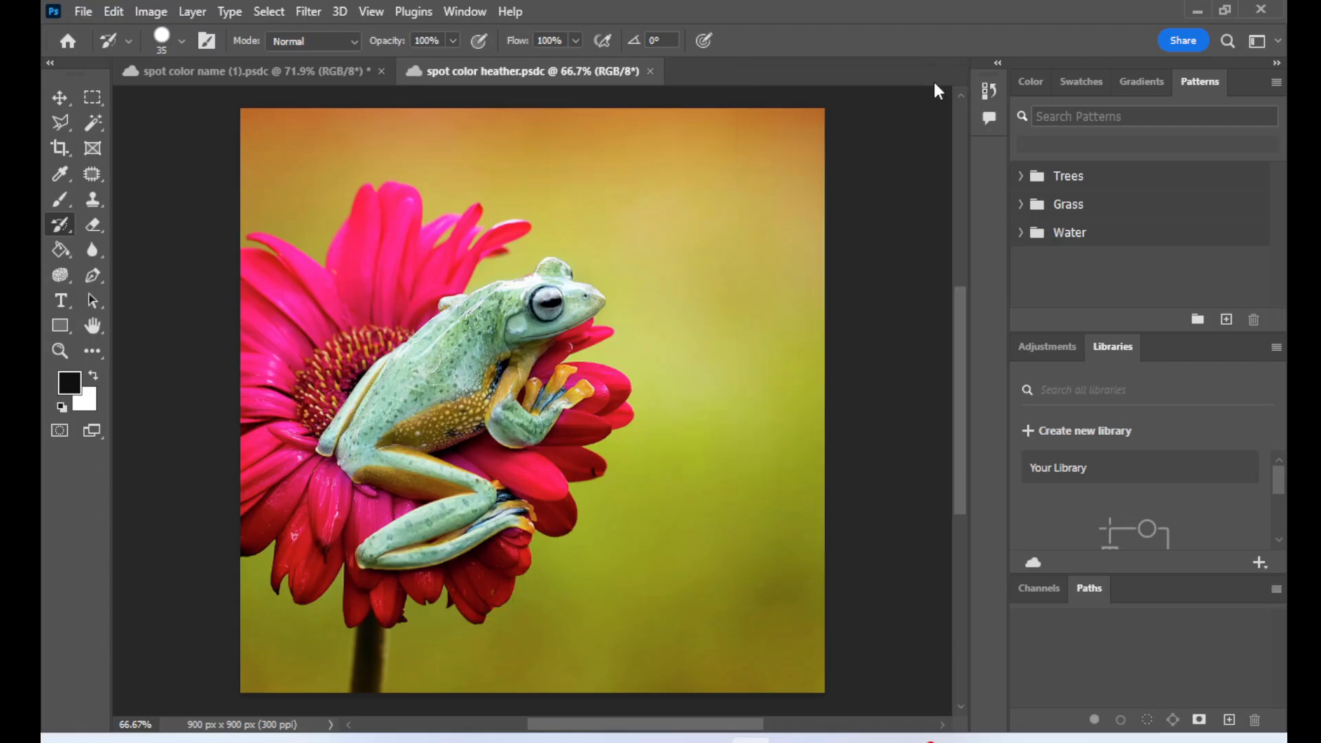
click(472, 13)
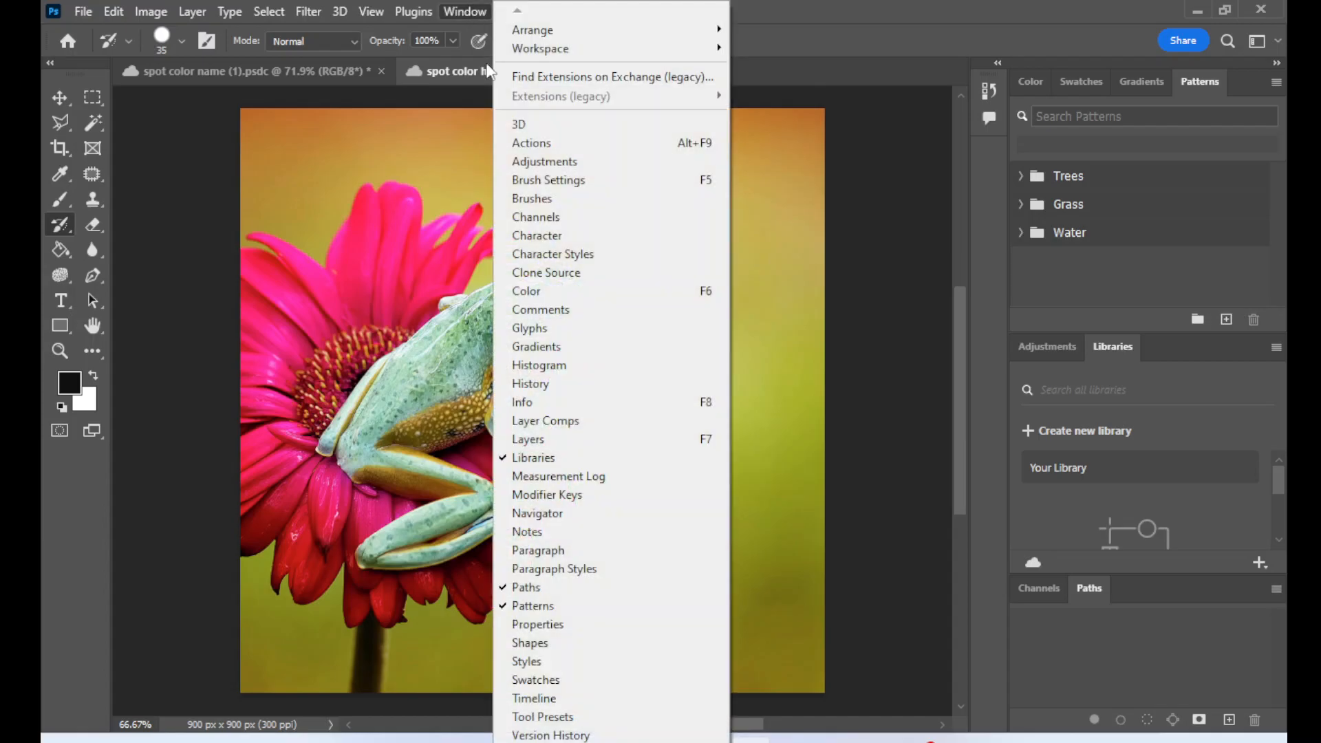
click(547, 441)
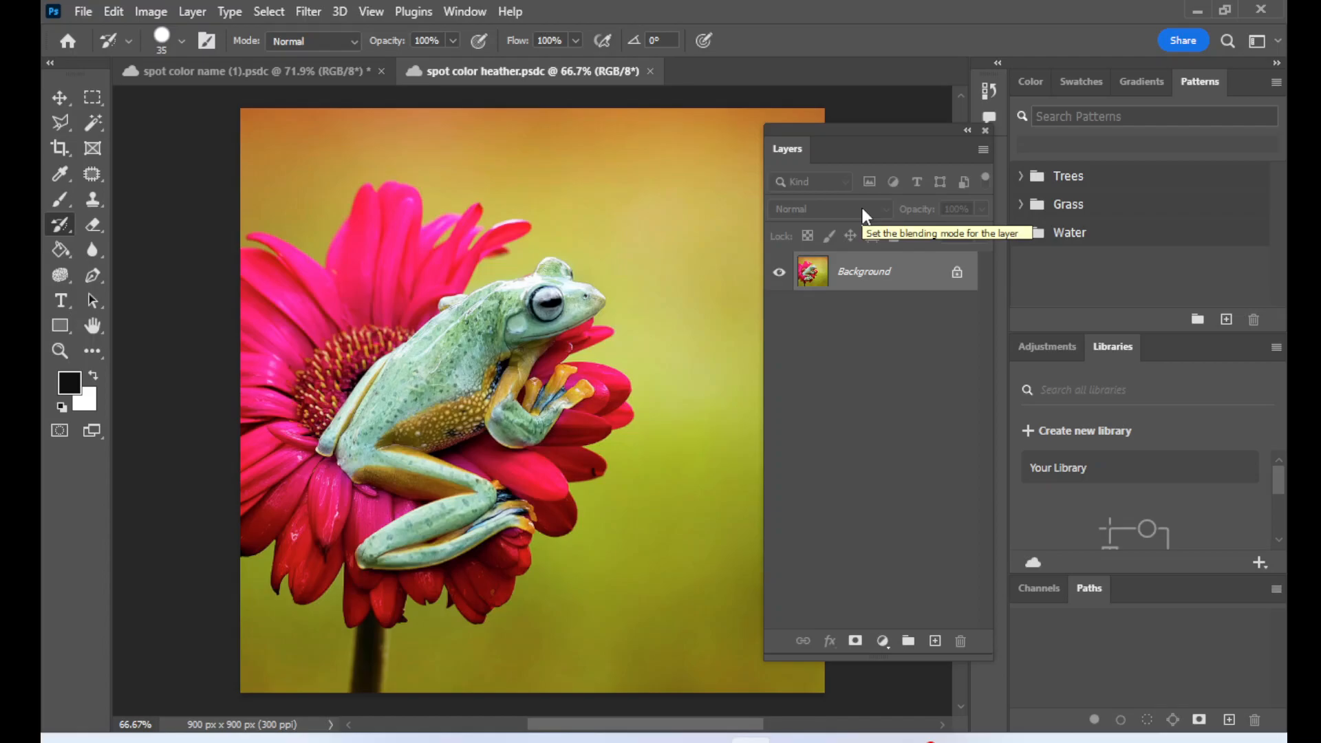
click(151, 12)
mouse_move(163, 63)
click(162, 13)
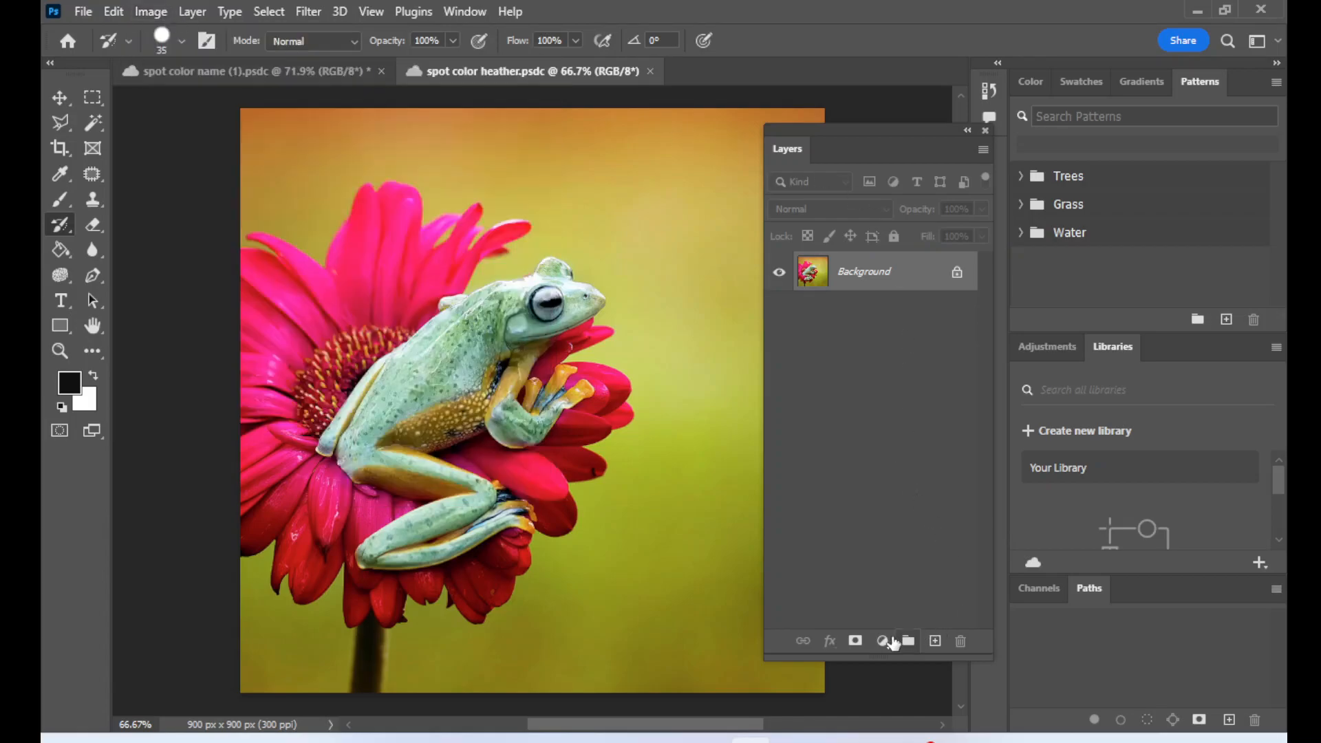
Add a Black & White adjustment layer above the Background with Reds at 23 and Yellows at 81
click(882, 641)
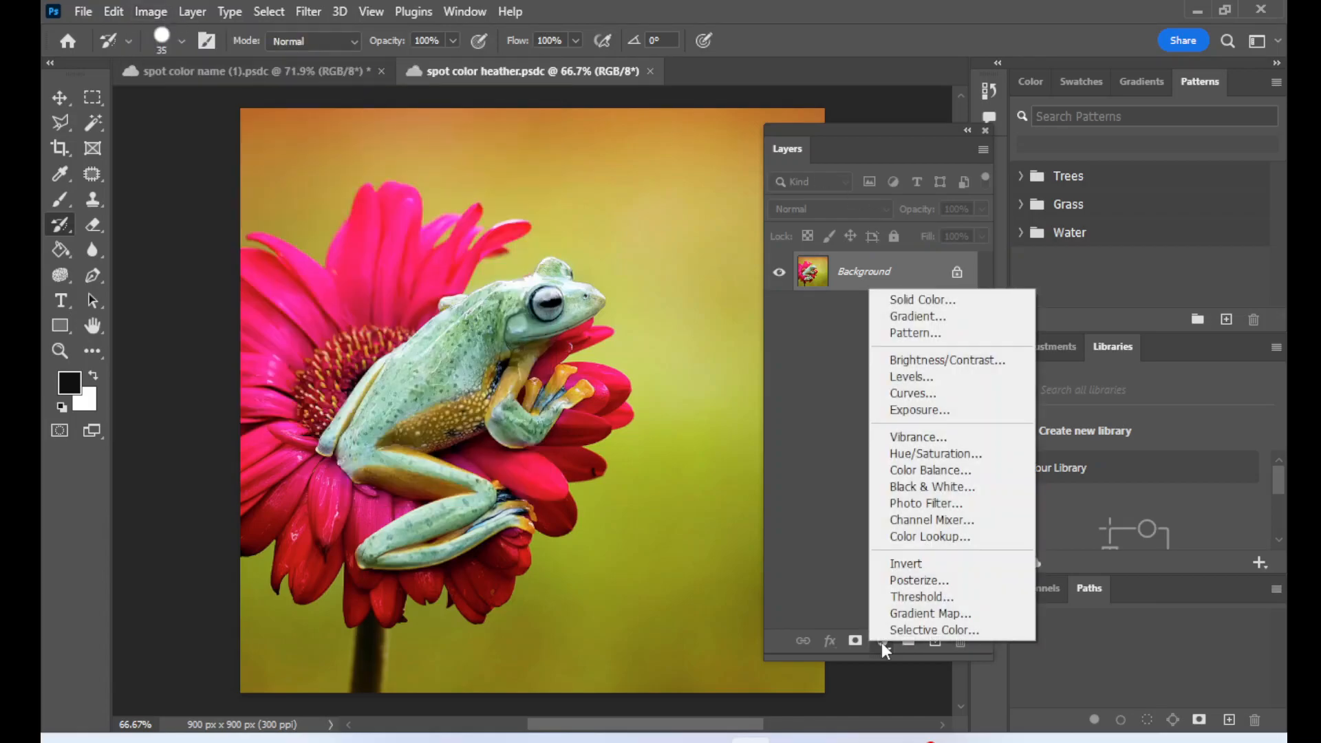
click(912, 487)
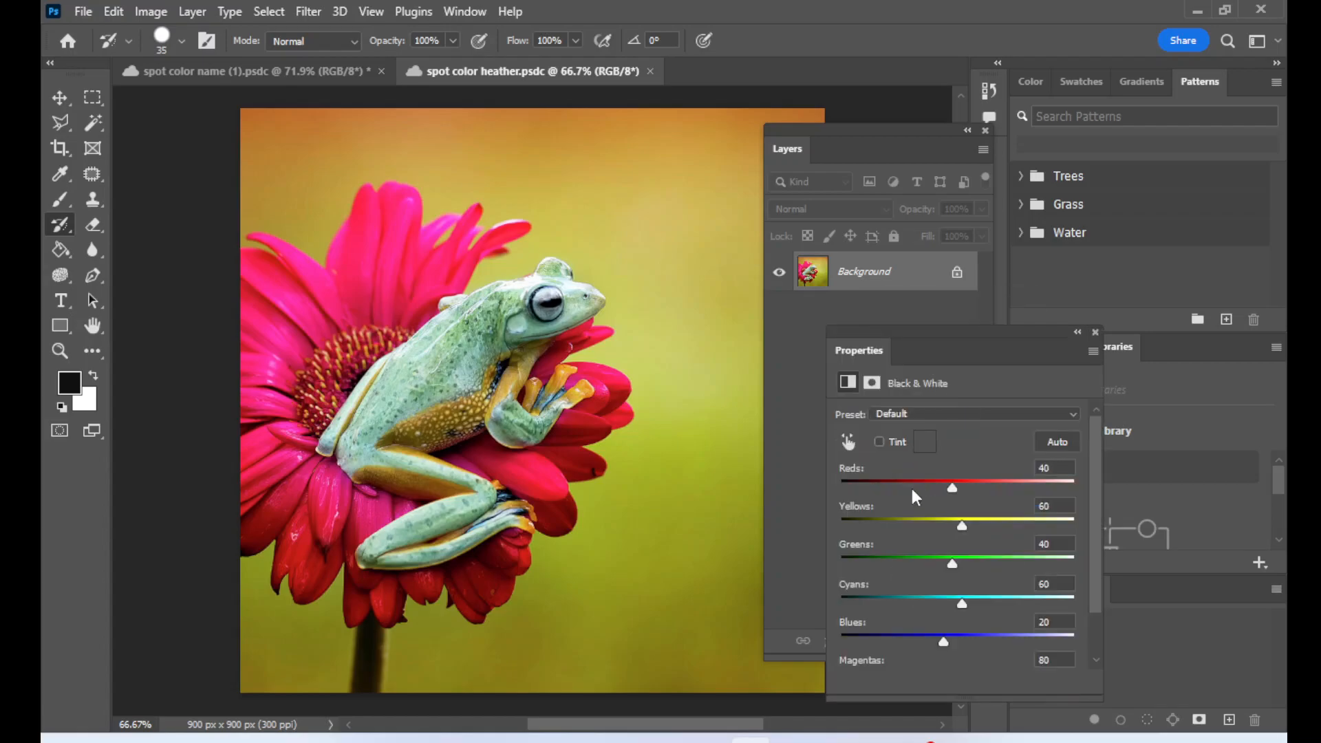
drag(951, 487, 970, 522)
drag(966, 529, 973, 529)
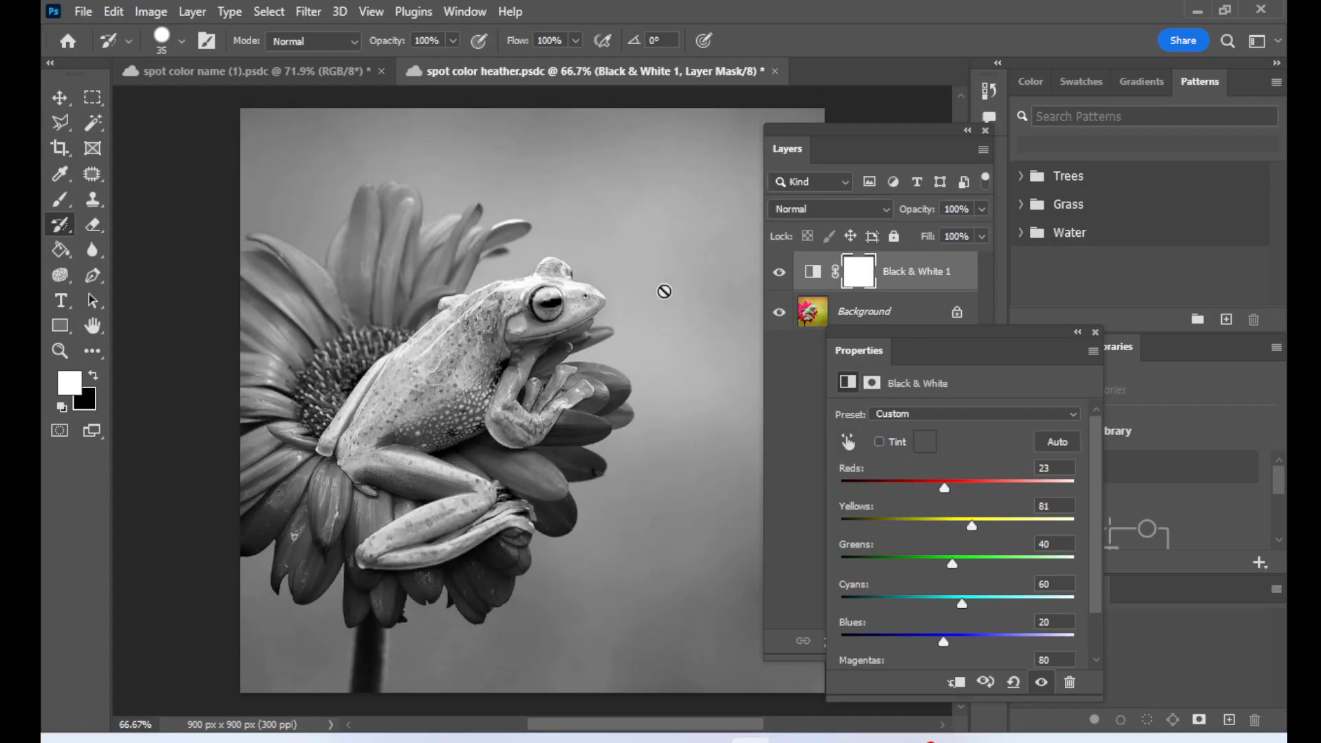
click(1095, 332)
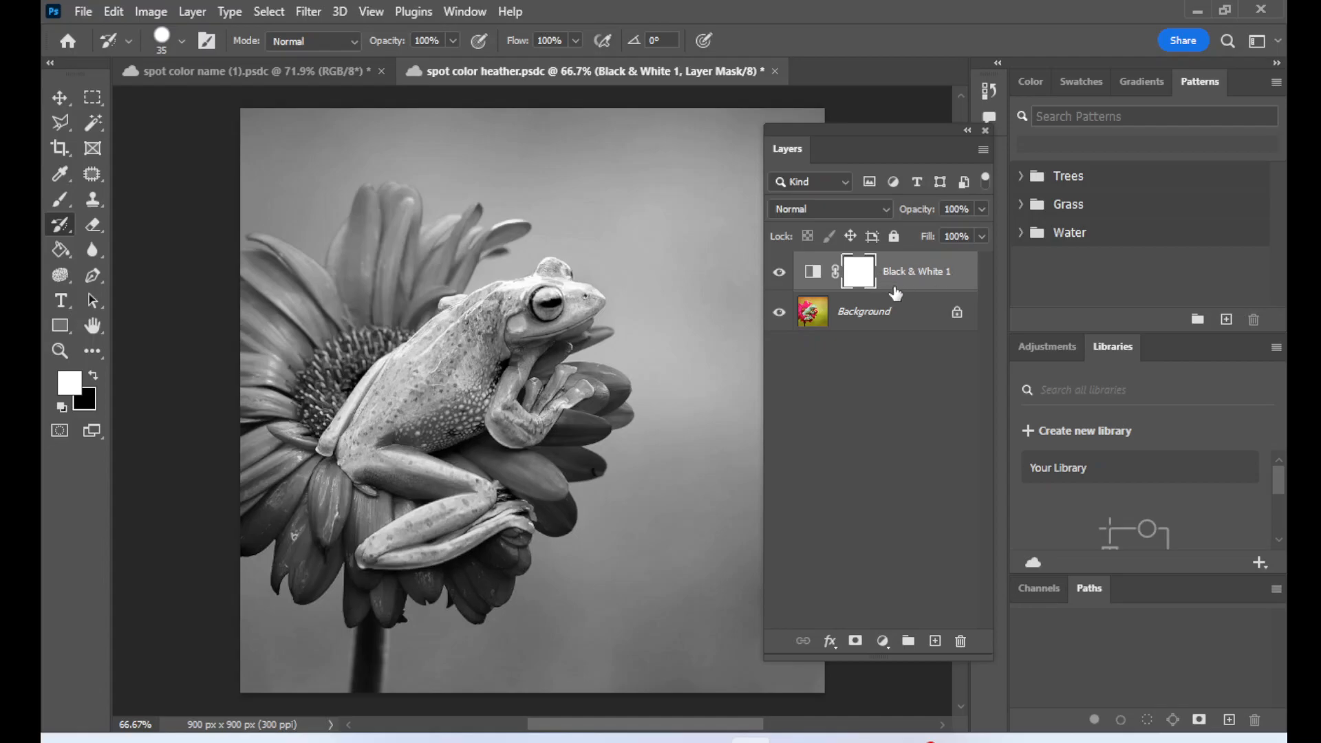
Merge the Black & White 1 adjustment layer down into the Background layer
click(881, 315)
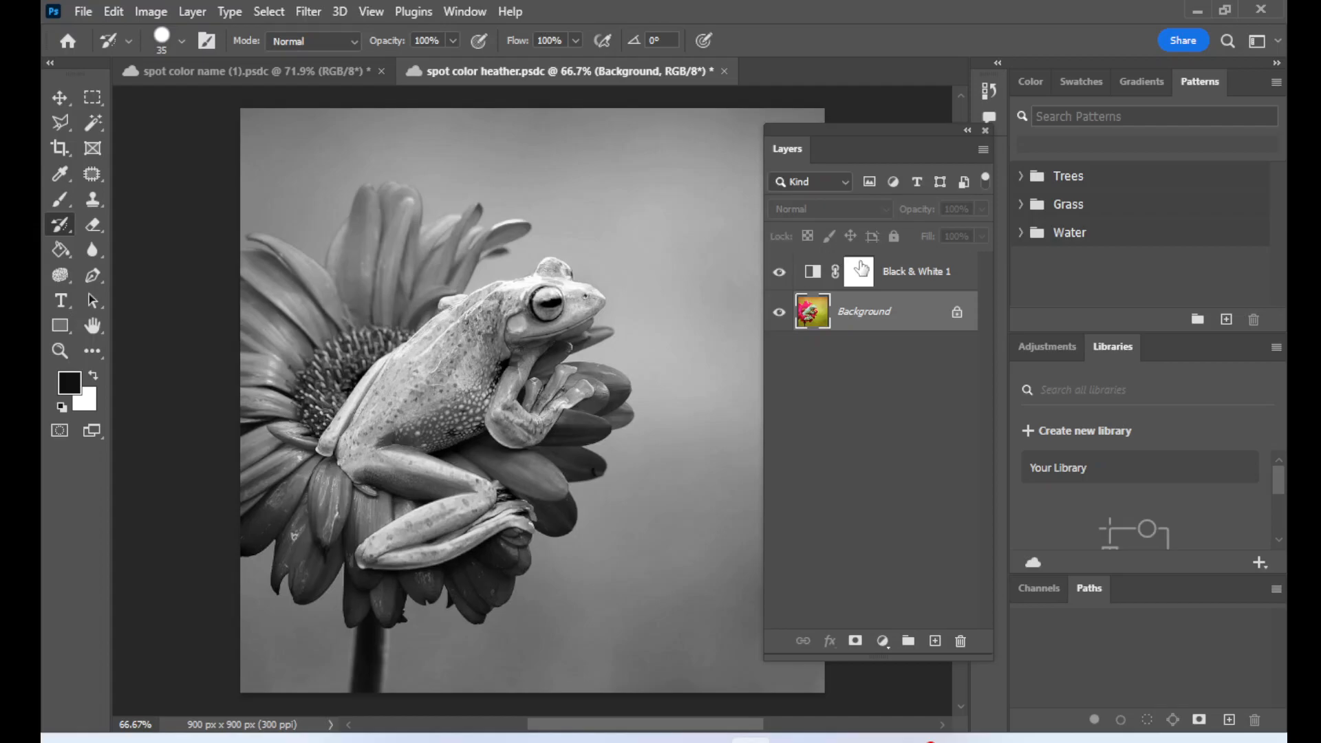
click(947, 278)
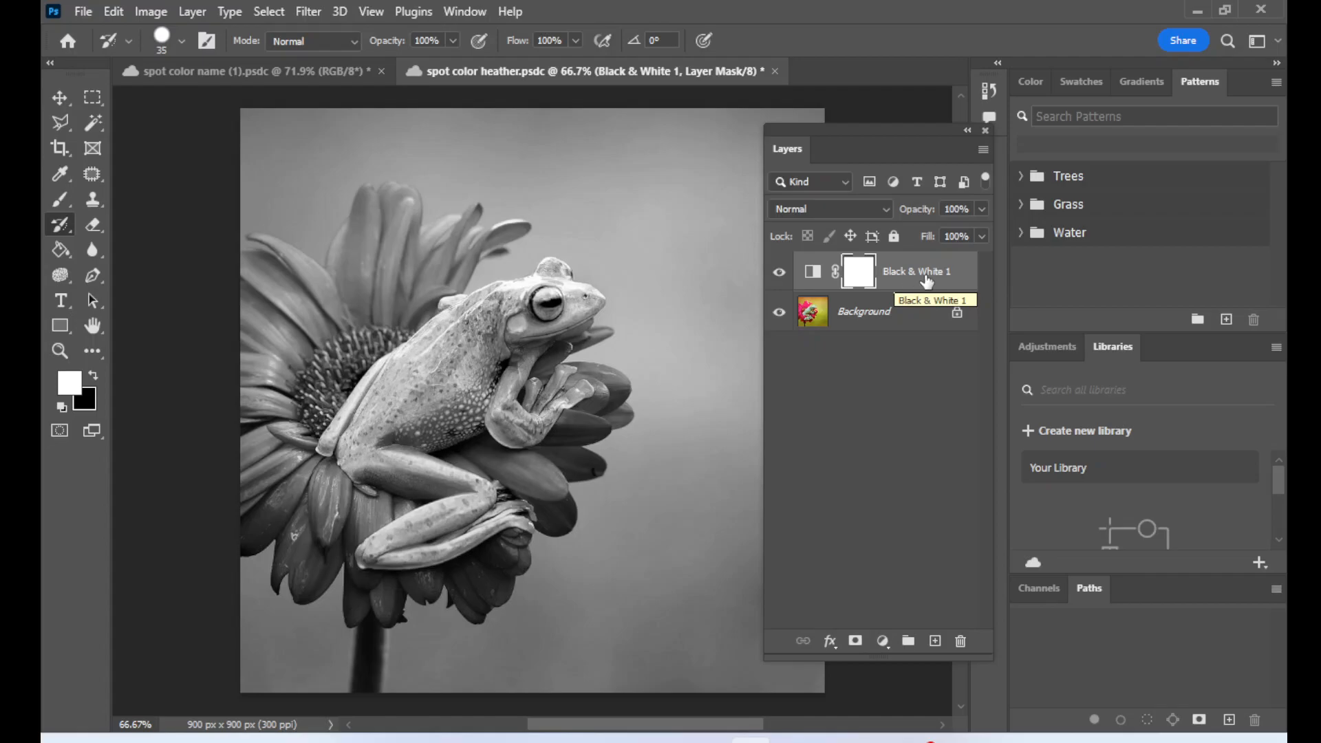
right_click(927, 281)
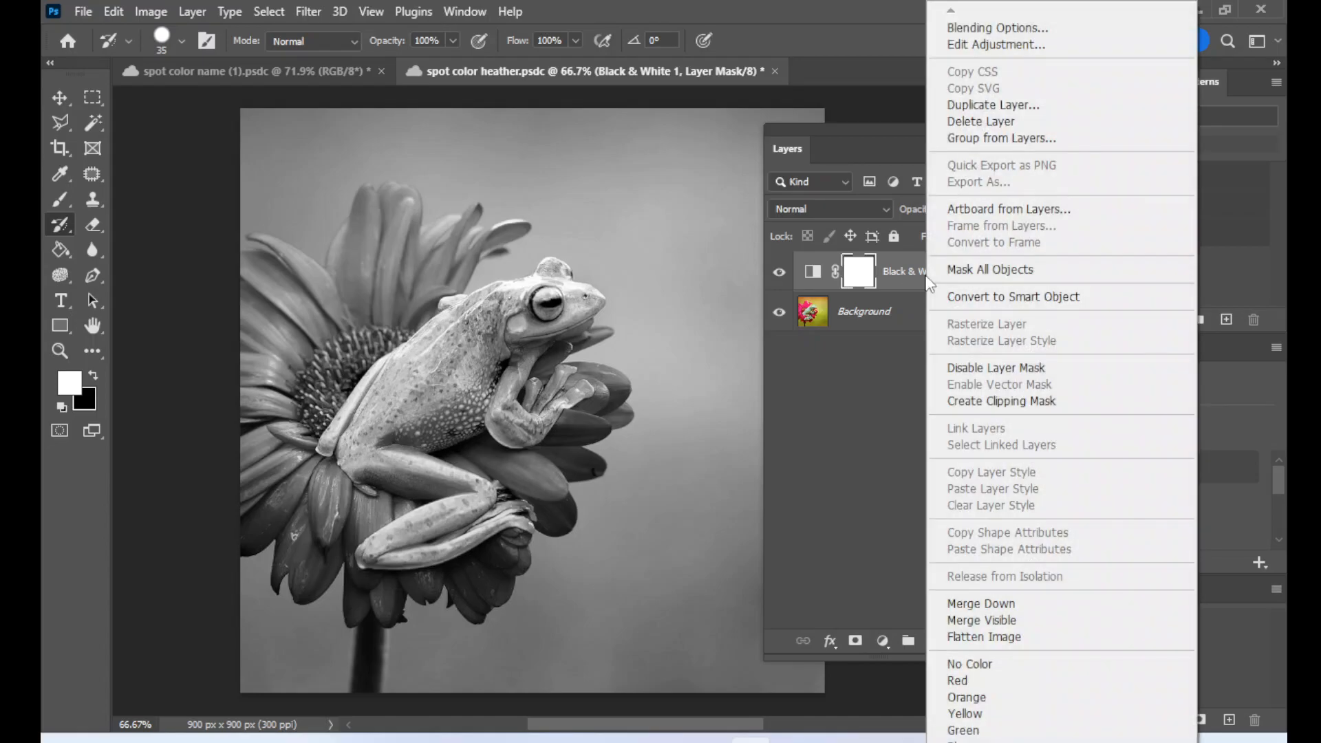
click(1016, 605)
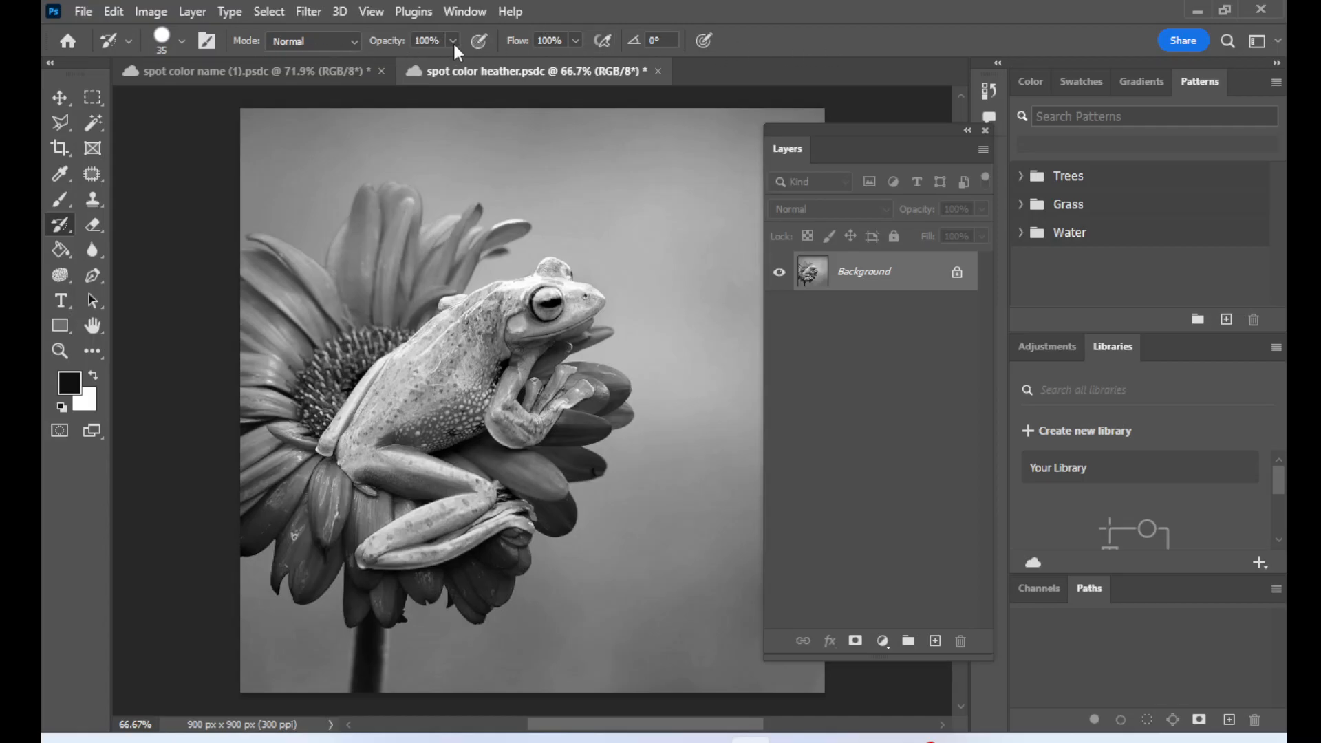
Paint a test History Brush stroke at 40% opacity across the petals above the flower's center
click(183, 41)
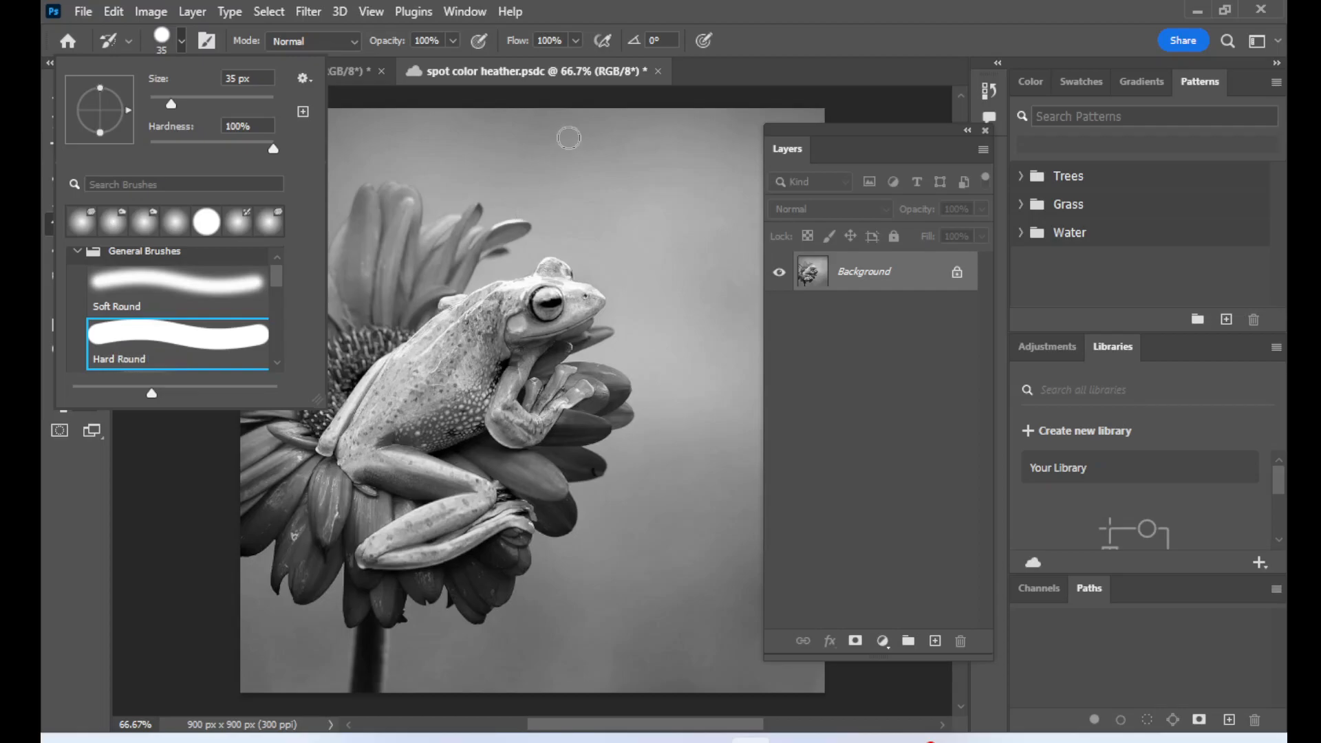
click(800, 38)
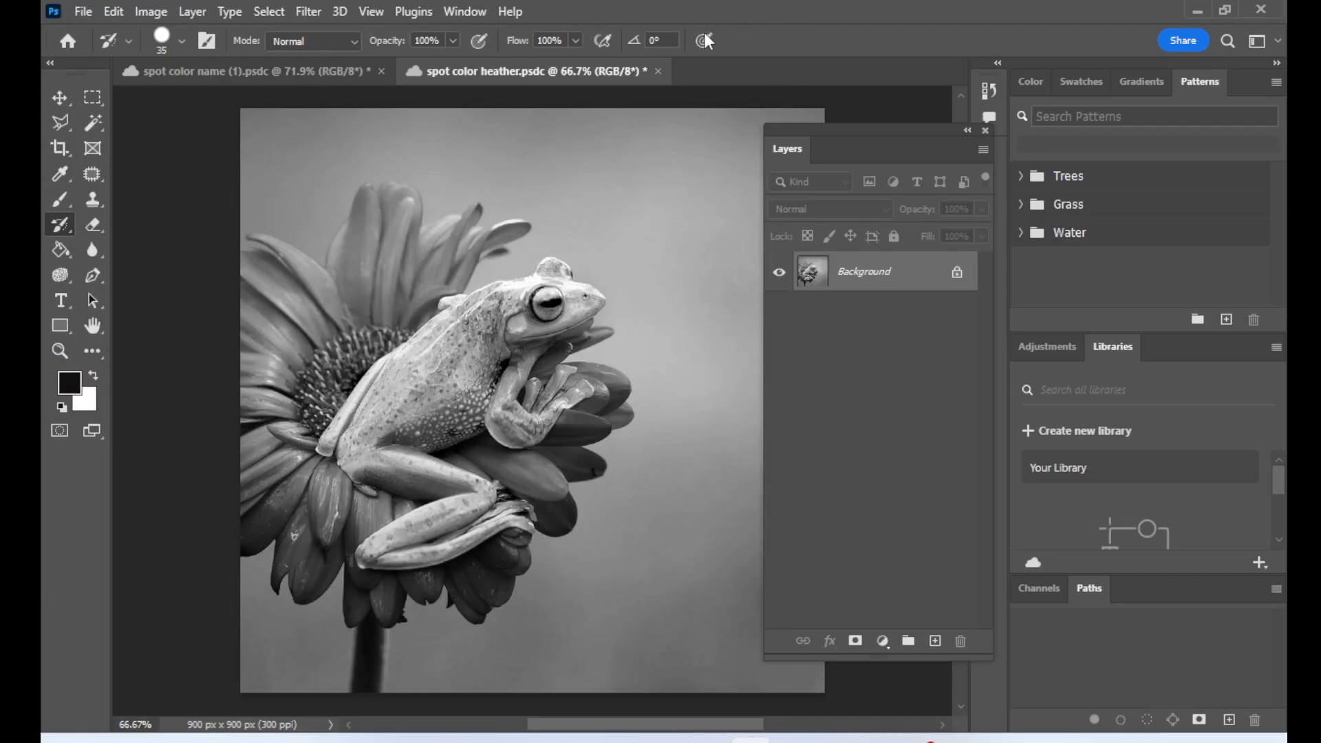
click(454, 41)
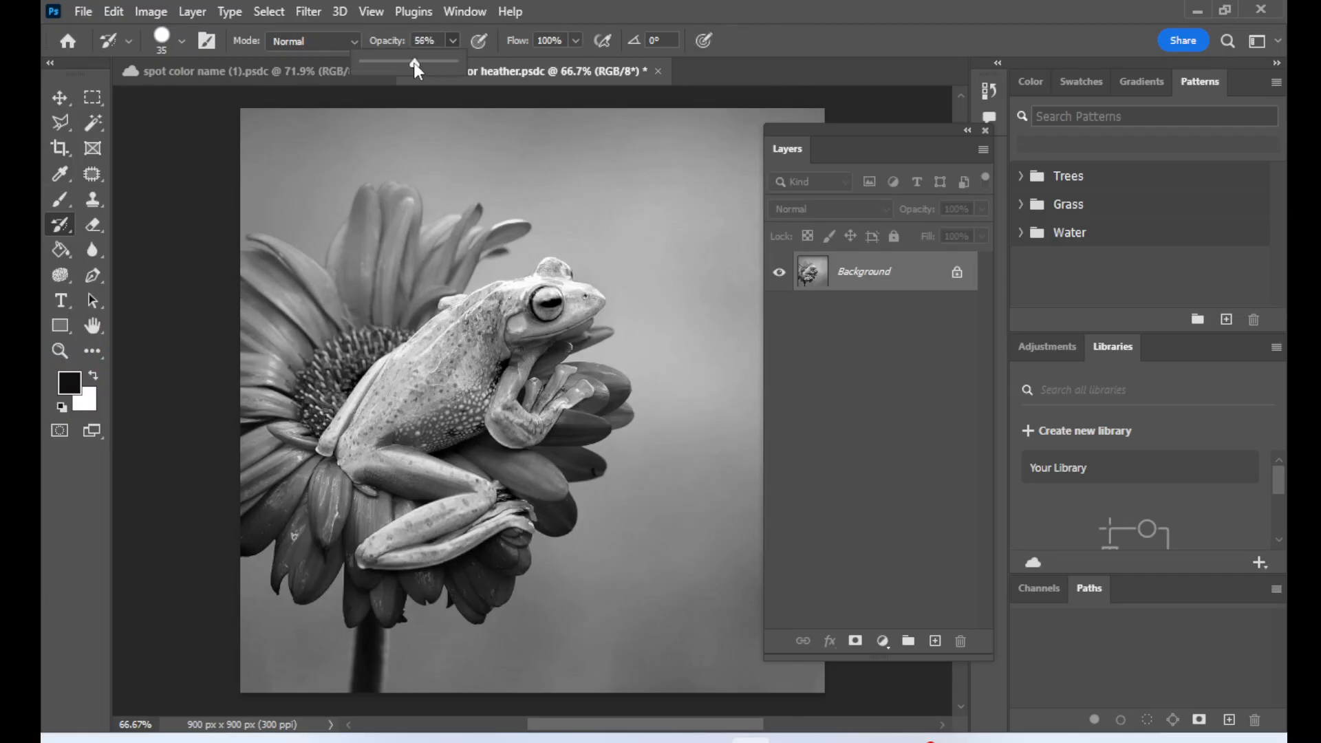
click(725, 2)
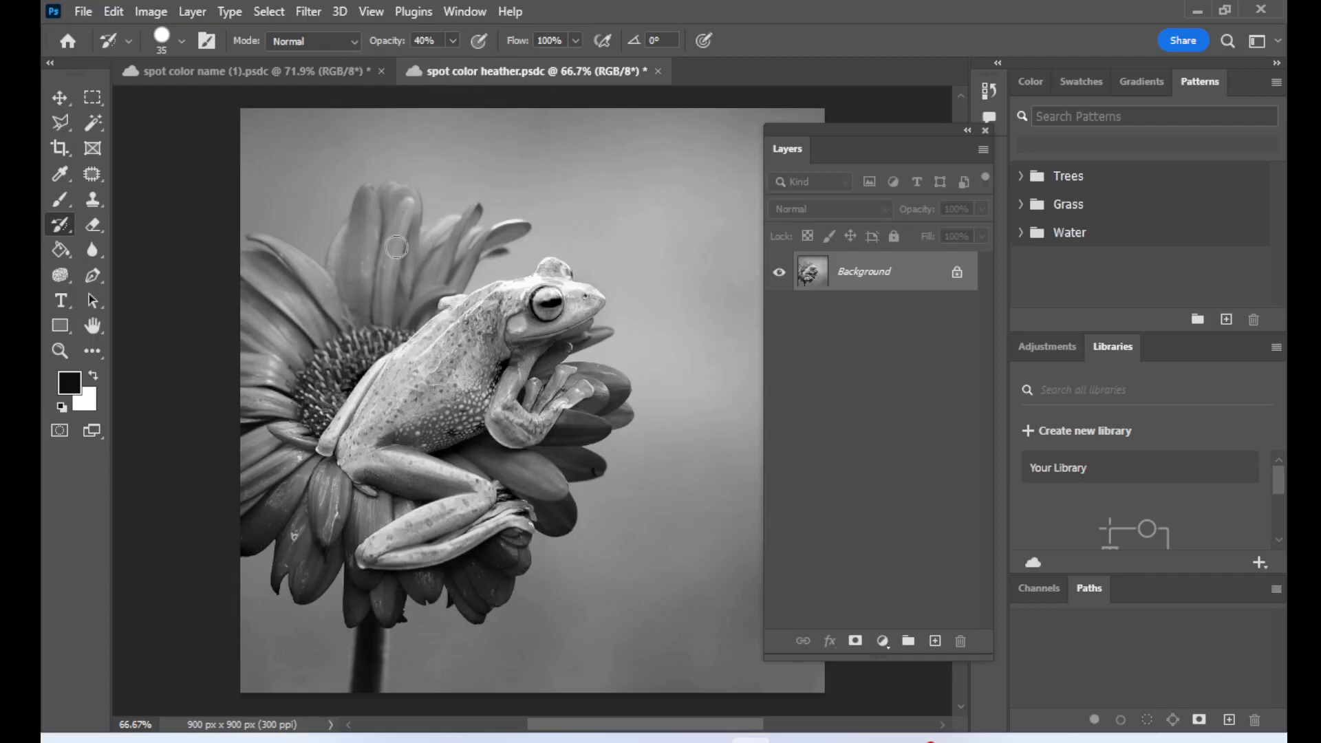
click(427, 278)
mouse_move(426, 278)
mouse_down()
mouse_move(371, 279)
mouse_move(280, 330)
mouse_up()
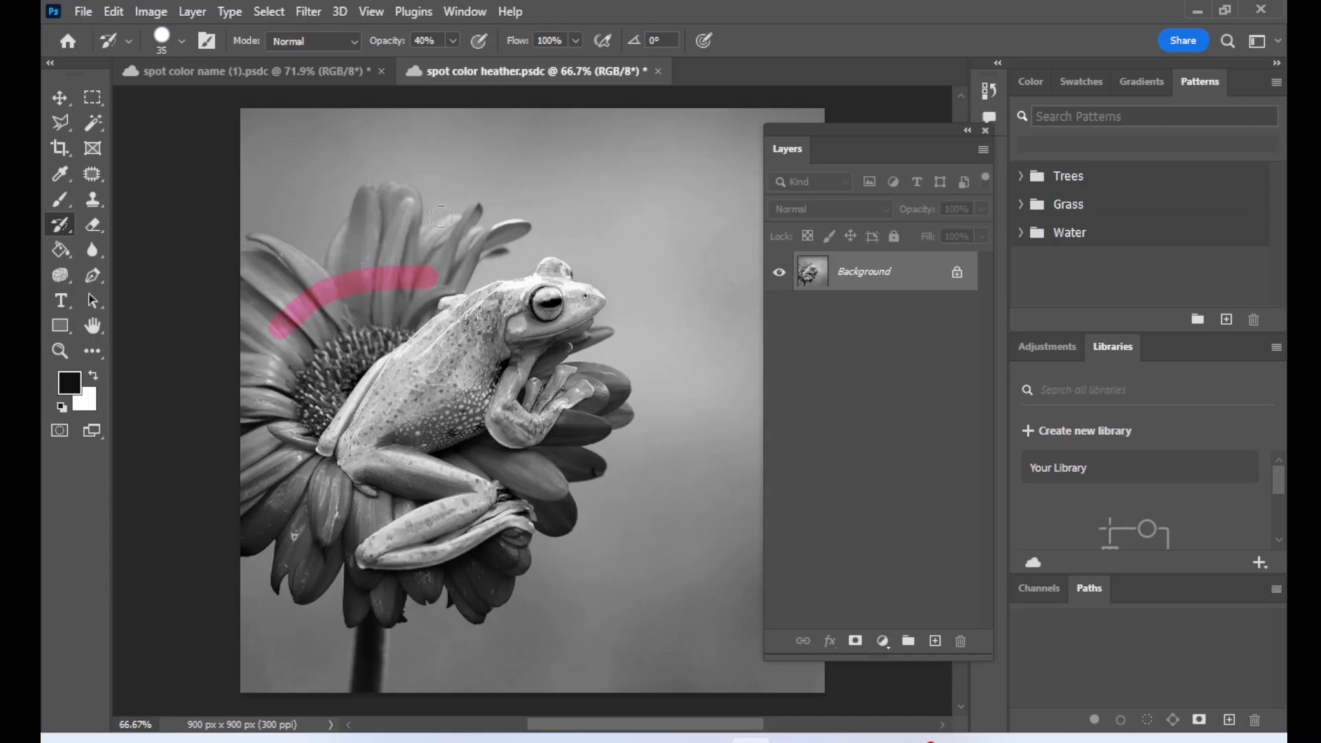
Raise the History Brush opacity to 100% and paint a second test stroke across the upper petals
click(453, 41)
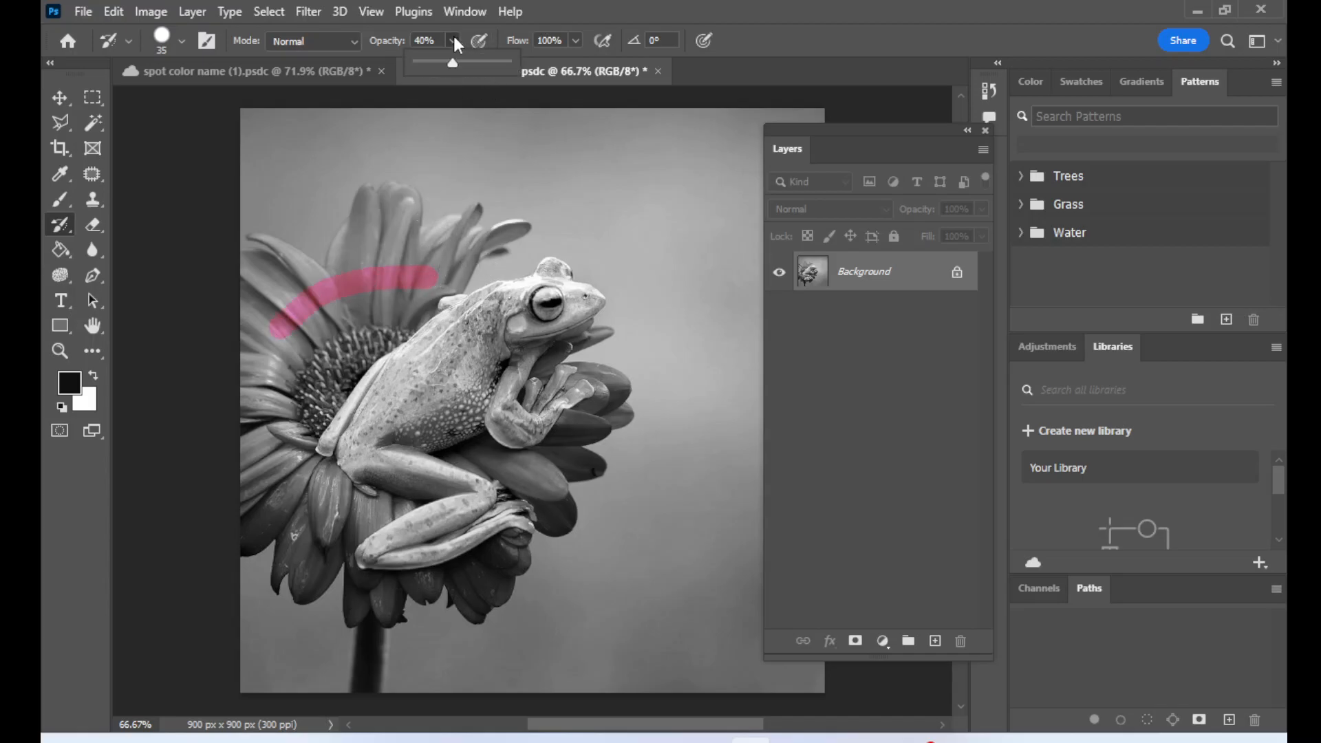
drag(452, 64, 511, 64)
click(411, 232)
mouse_move(409, 233)
mouse_down()
mouse_move(344, 244)
mouse_move(262, 288)
mouse_move(285, 271)
mouse_up()
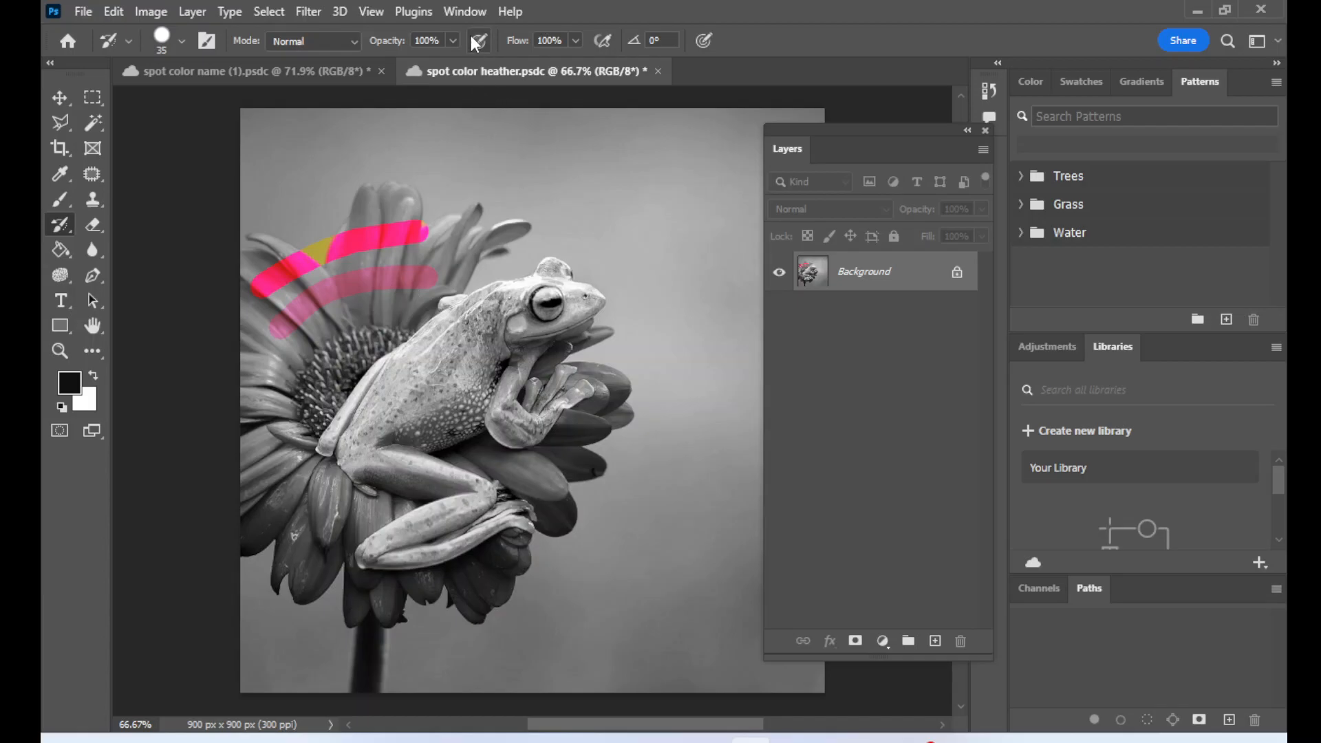
Revert the document to the Merge Down history state to remove both test strokes
click(489, 11)
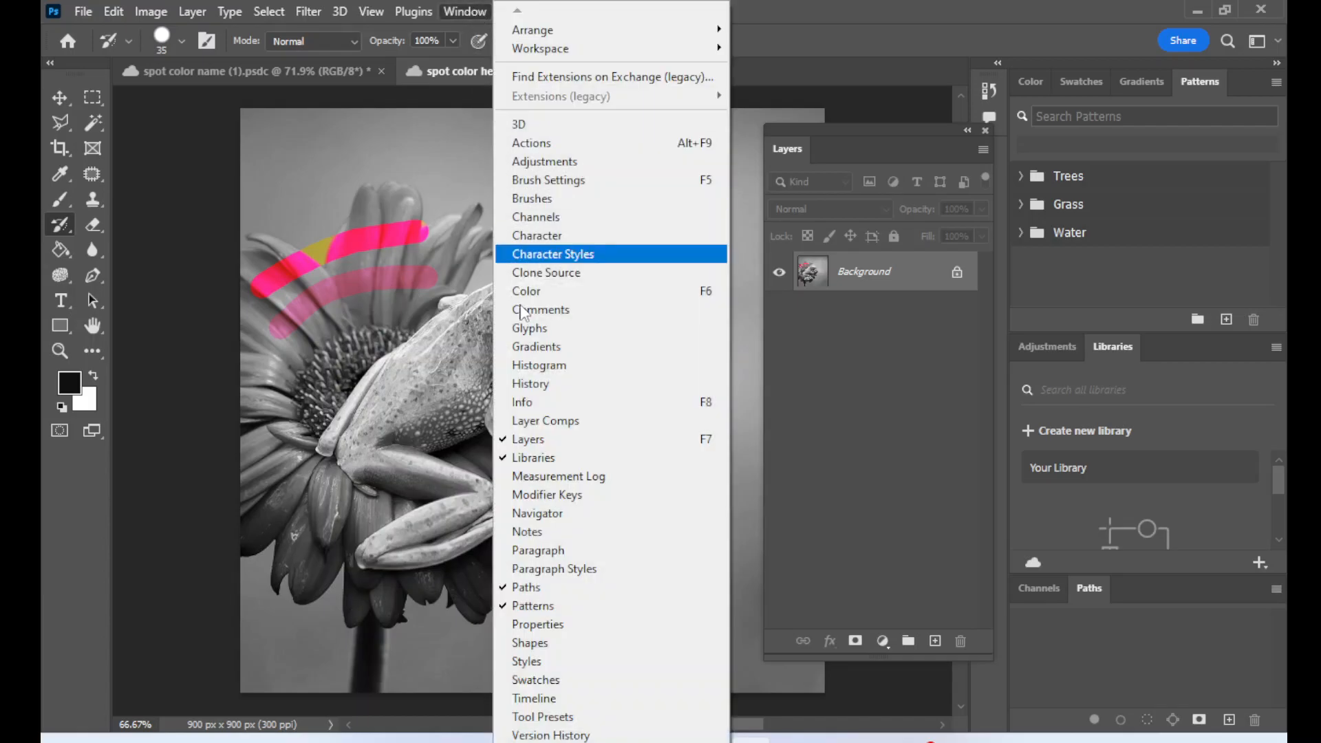
click(543, 382)
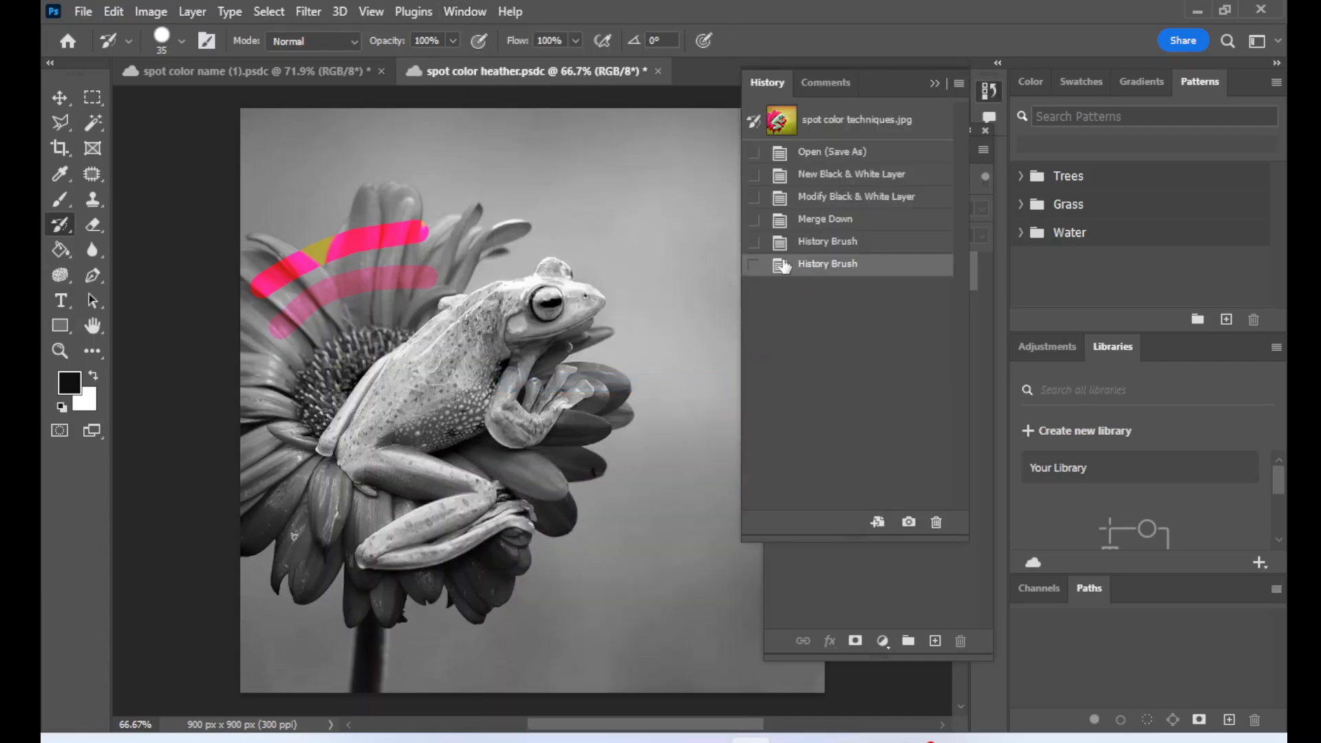
click(843, 240)
click(841, 227)
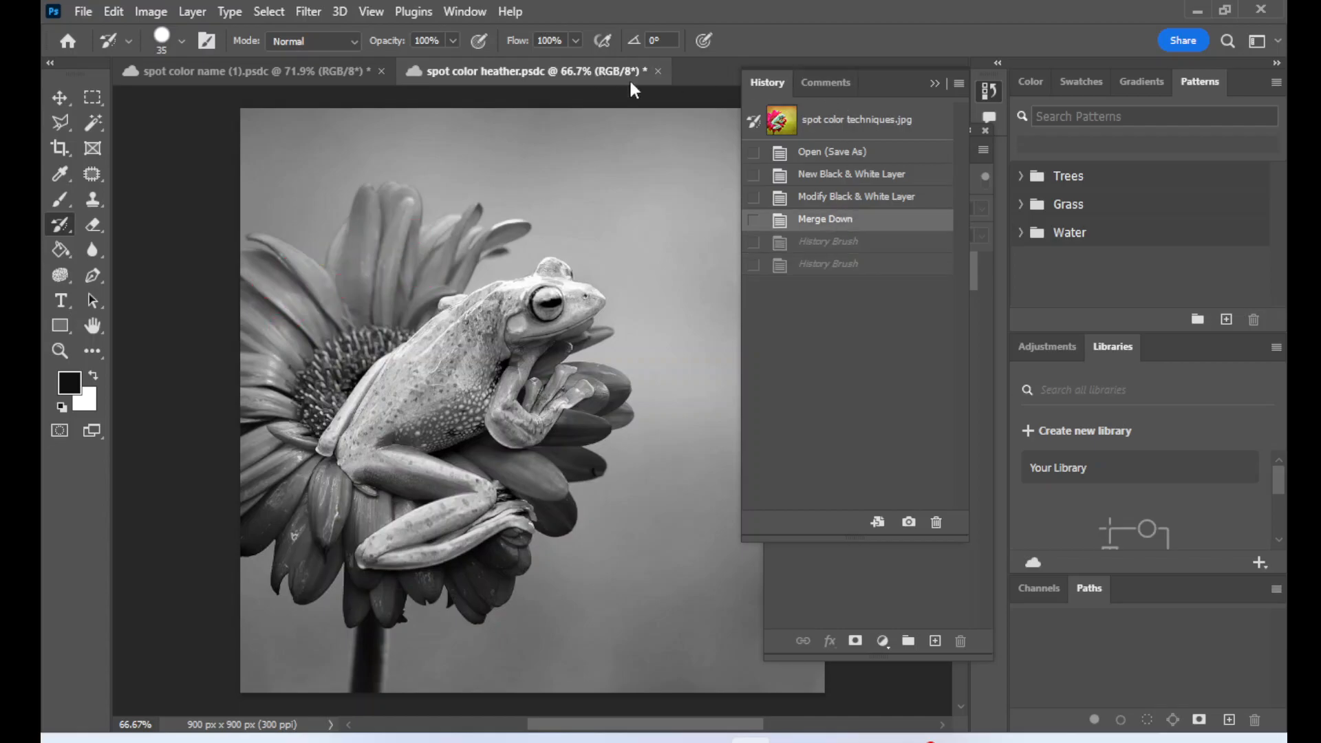
click(932, 82)
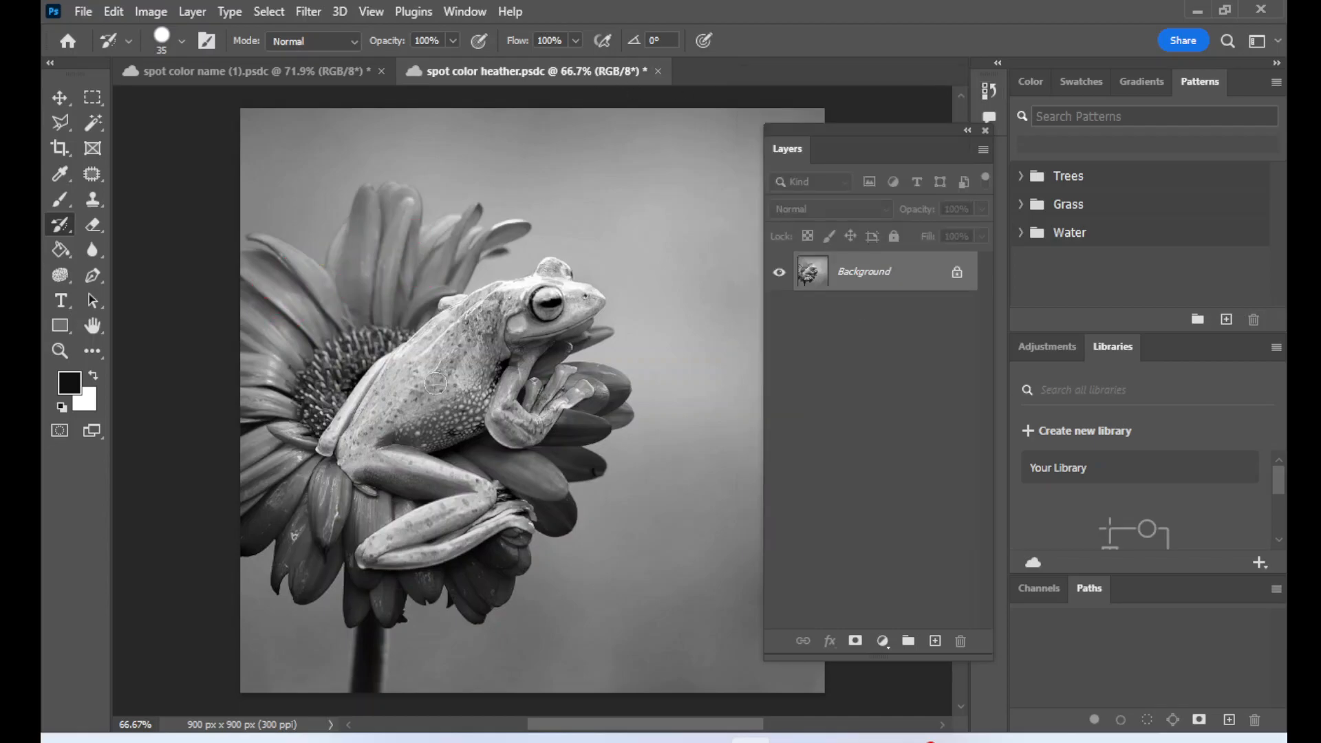
Restore color along the frog's back and rear limb with the 35 px History Brush at 100% opacity
click(59, 351)
click(464, 383)
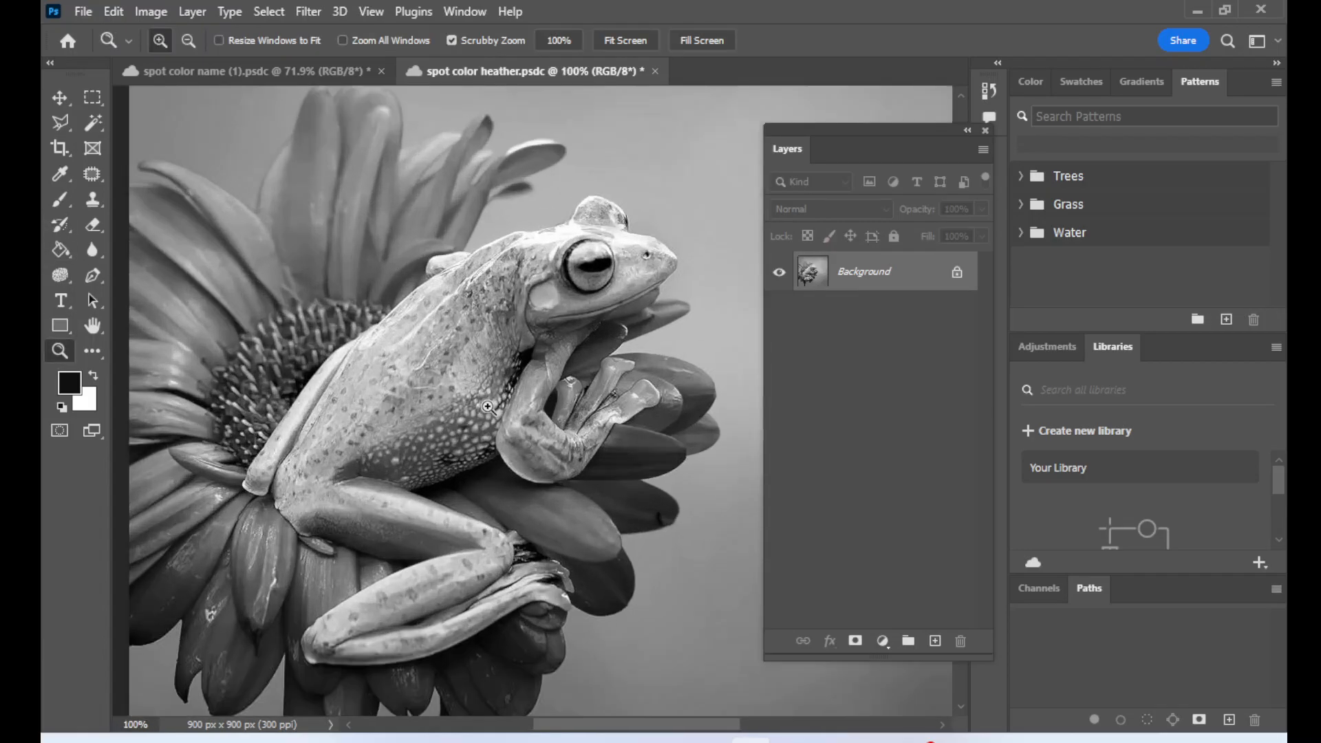
click(60, 225)
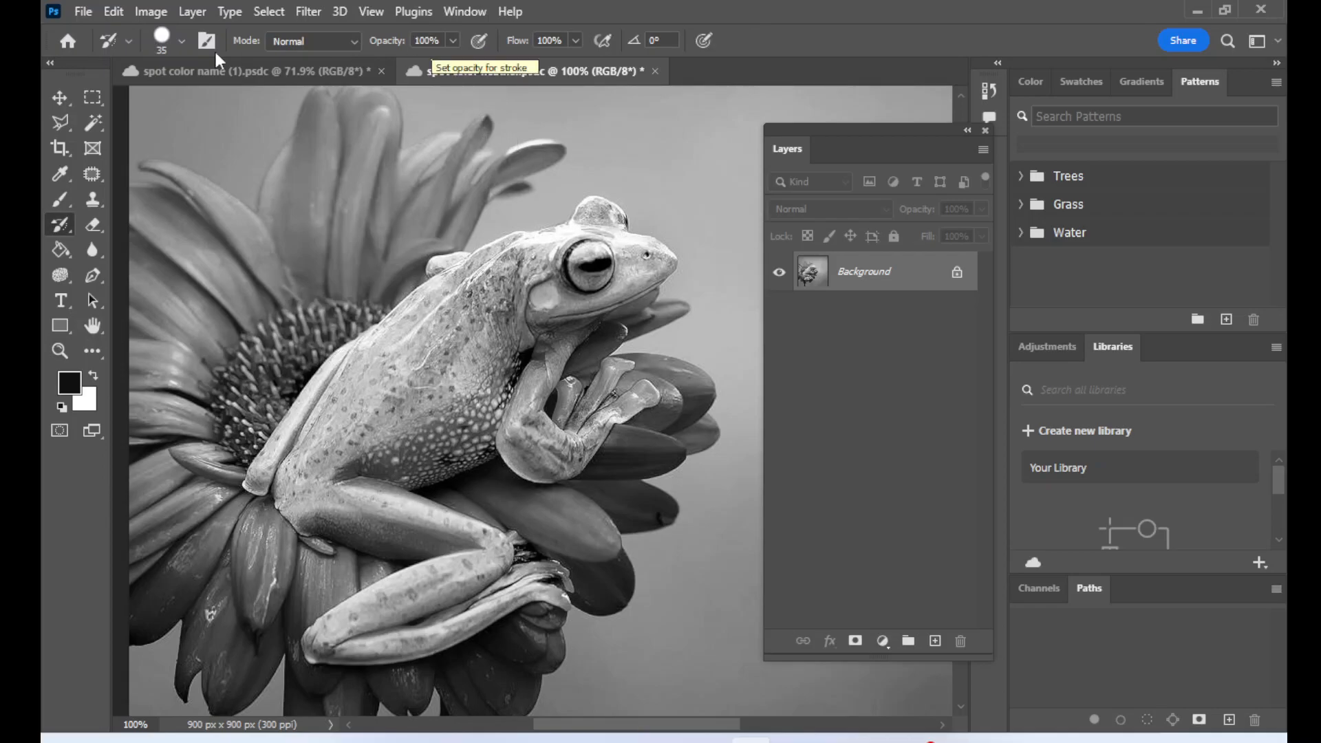
drag(451, 289, 308, 414)
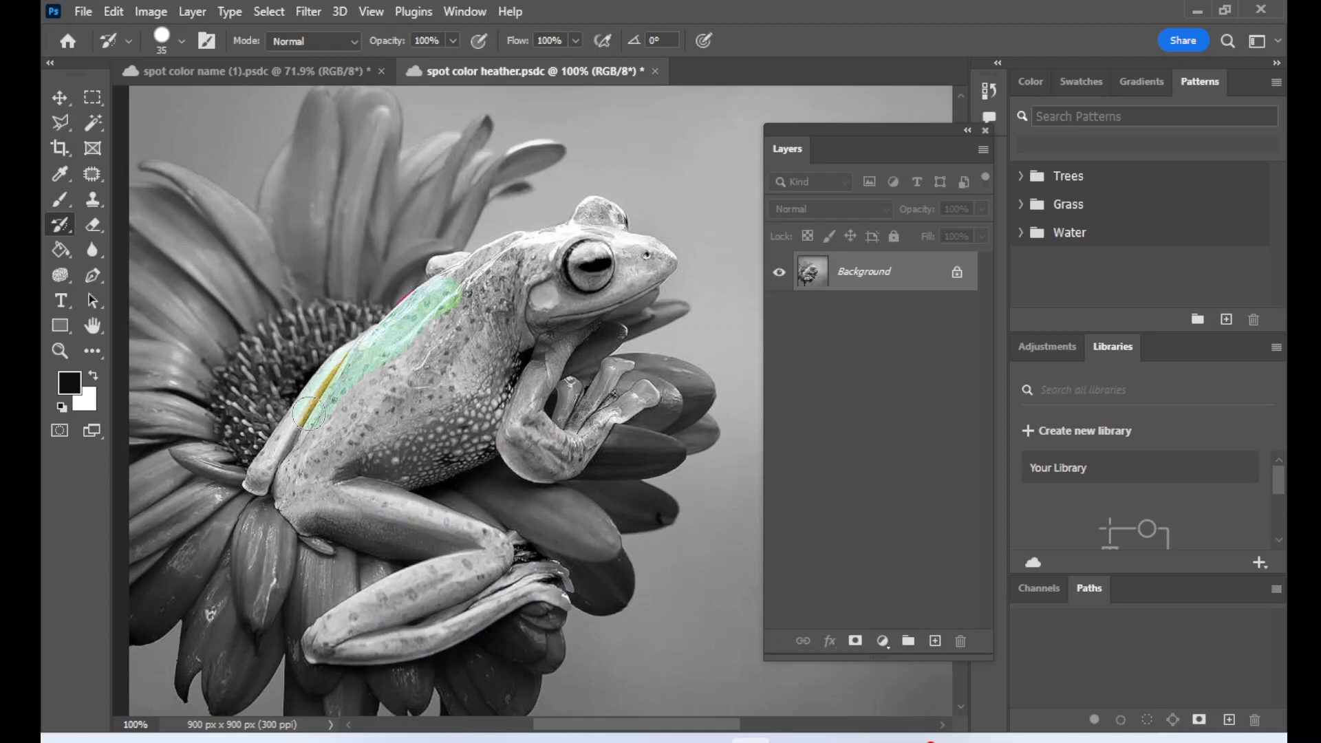
drag(308, 414, 249, 480)
key(ctrl+z)
mouse_move(293, 454)
mouse_down()
mouse_move(270, 471)
mouse_move(299, 498)
mouse_up()
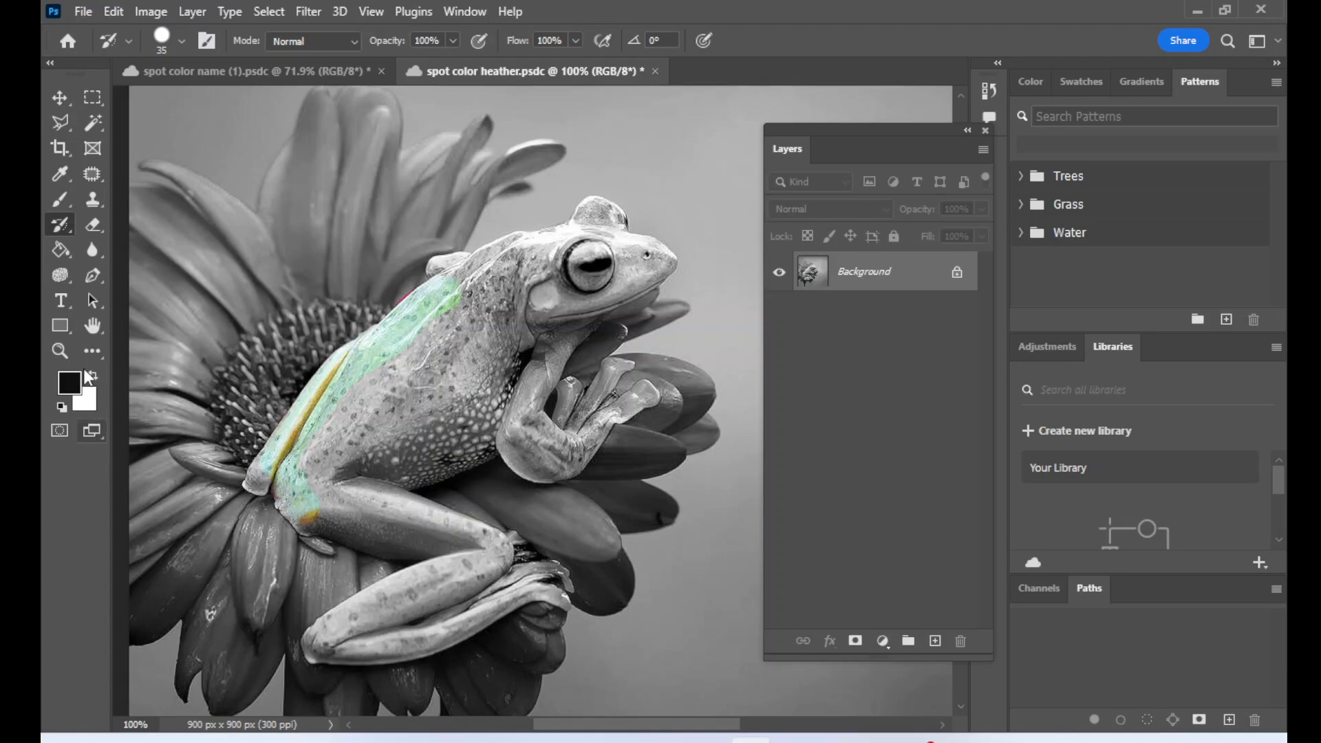
Restore color to the frog's lower back and the bend of its hind leg, reducing the History Brush to 15 px
click(60, 351)
click(291, 499)
click(291, 499)
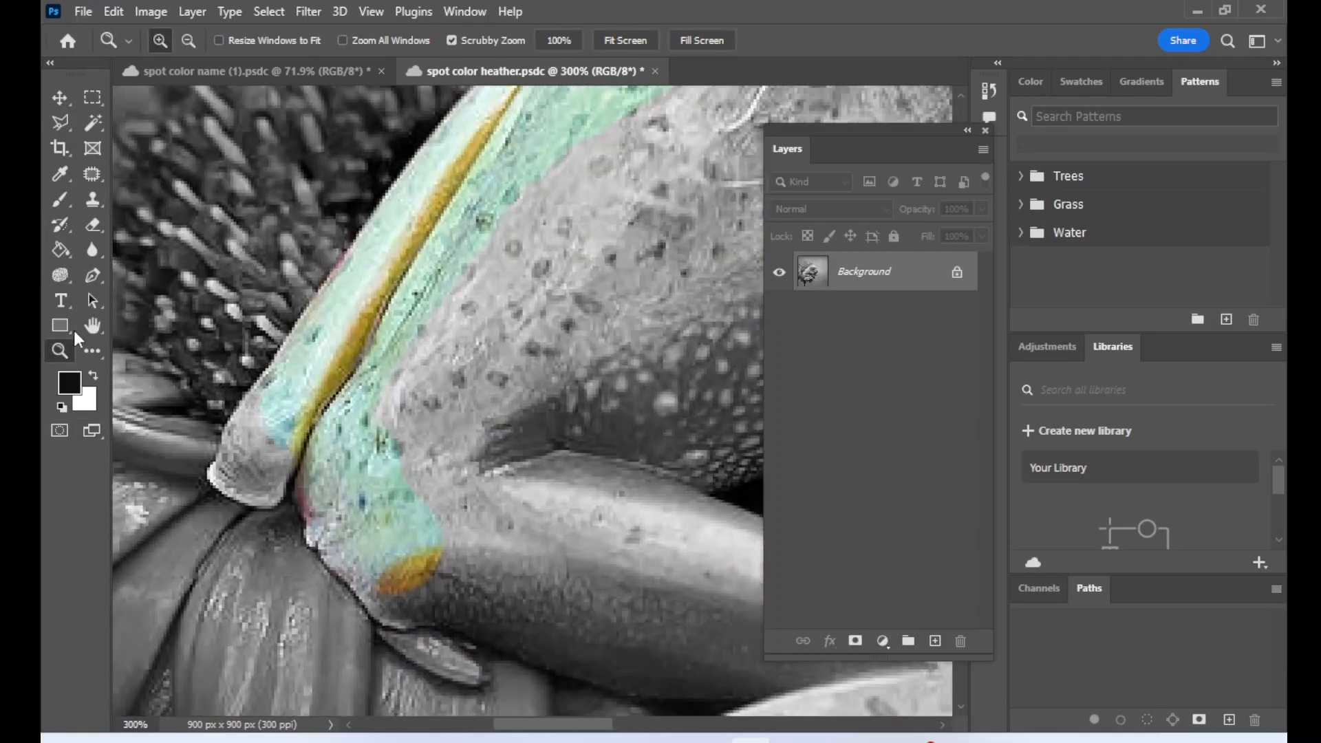
click(59, 223)
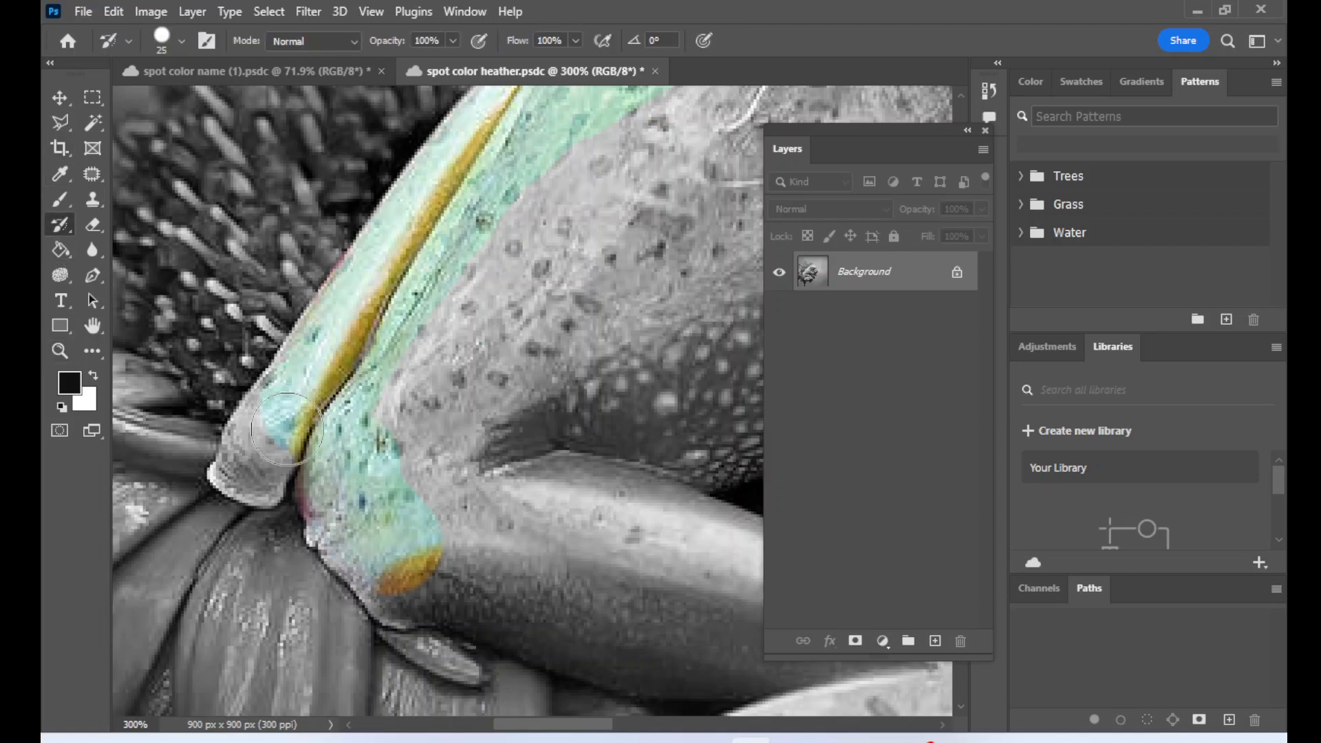
key(bracketleft)
mouse_move(291, 405)
mouse_down()
mouse_move(249, 431)
mouse_move(240, 480)
mouse_move(271, 461)
mouse_move(263, 476)
mouse_move(314, 481)
mouse_move(330, 529)
mouse_move(394, 602)
mouse_move(459, 599)
mouse_move(400, 480)
mouse_move(395, 406)
mouse_move(414, 353)
mouse_up()
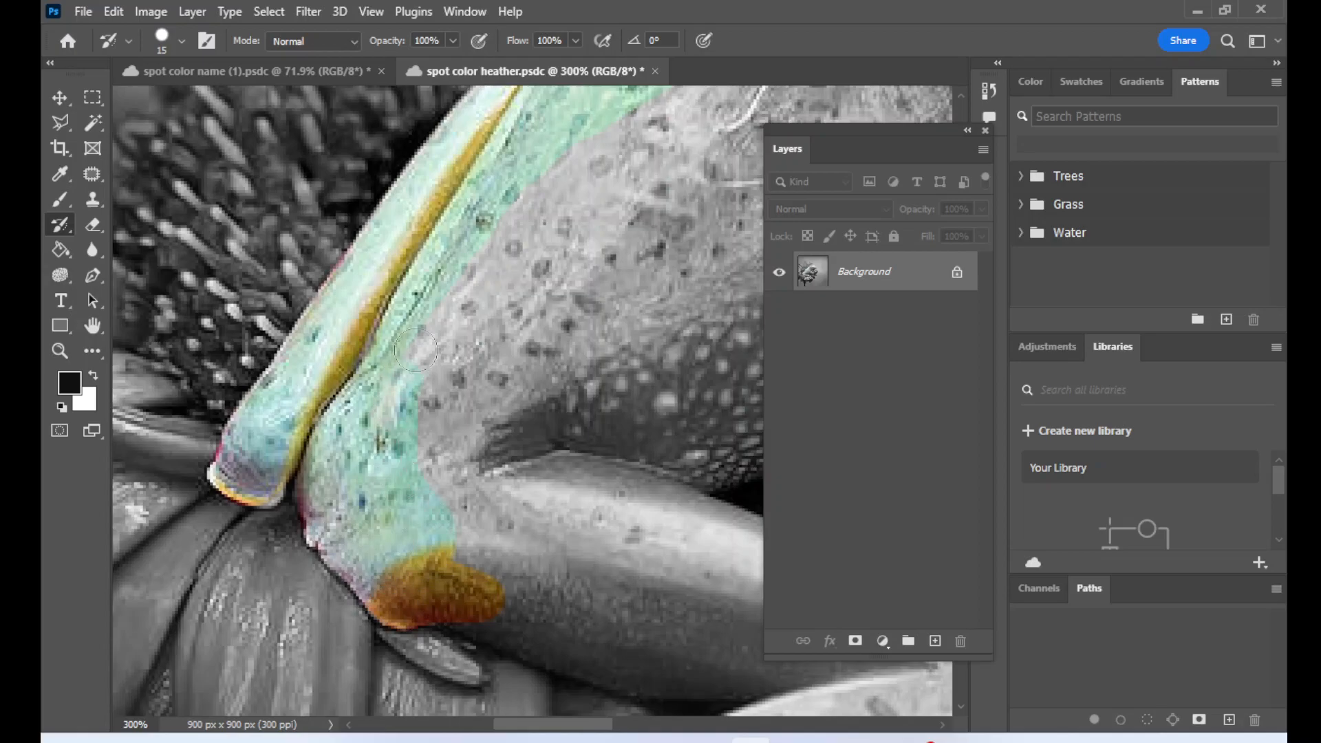
Restore color to the small petal tip below the hind leg and the rest of the frog, reducing the brush to 10 px
scroll(436, 507, down, 3)
drag(467, 573, 395, 518)
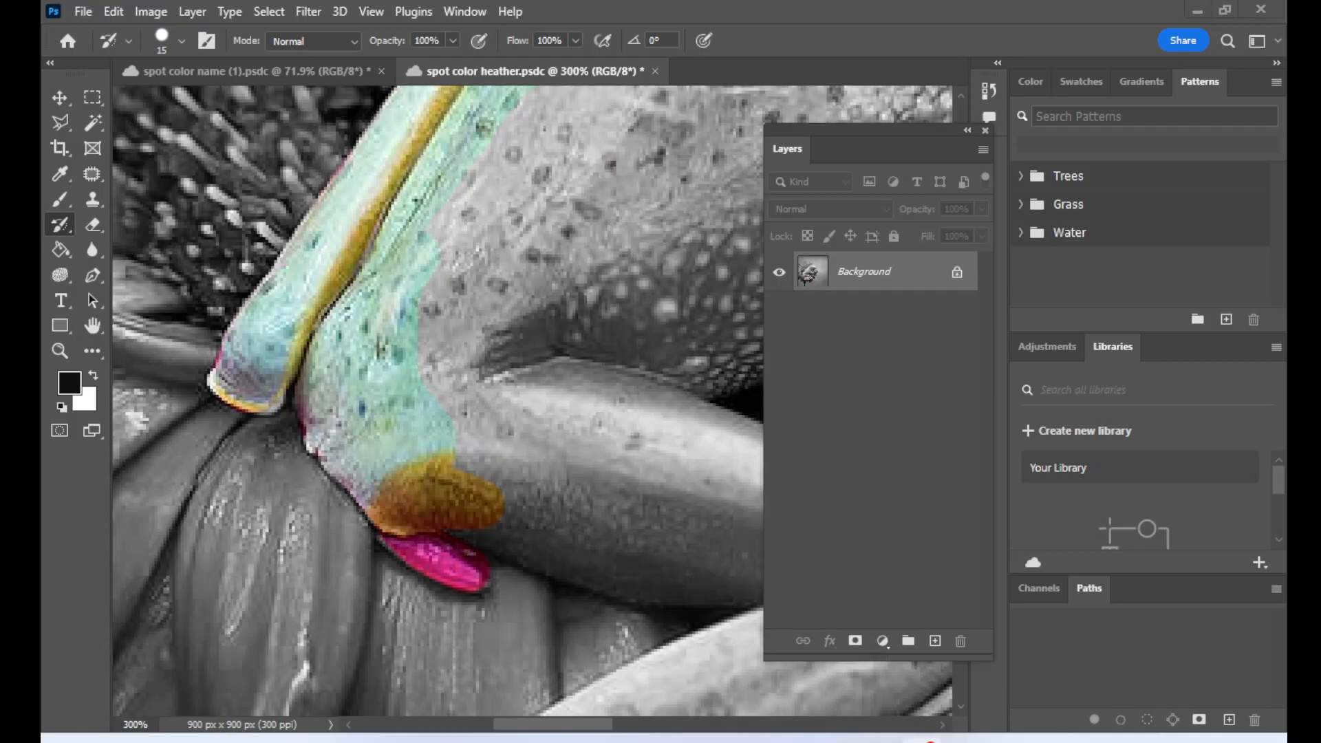
key(bracketleft)
key(ctrl+0)
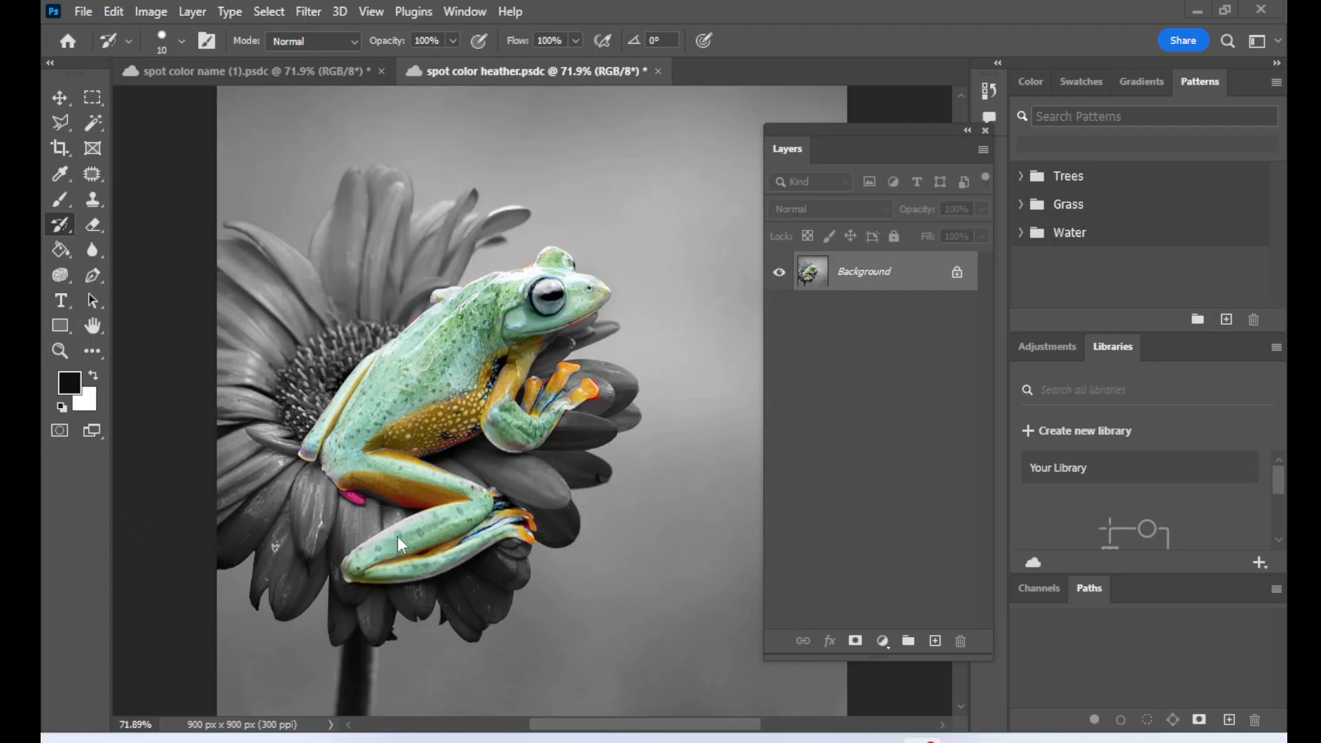
Set the Sponge tool to Desaturate with 100% flow for the pink petal tip below the frog's leg
click(60, 351)
click(352, 492)
click(356, 497)
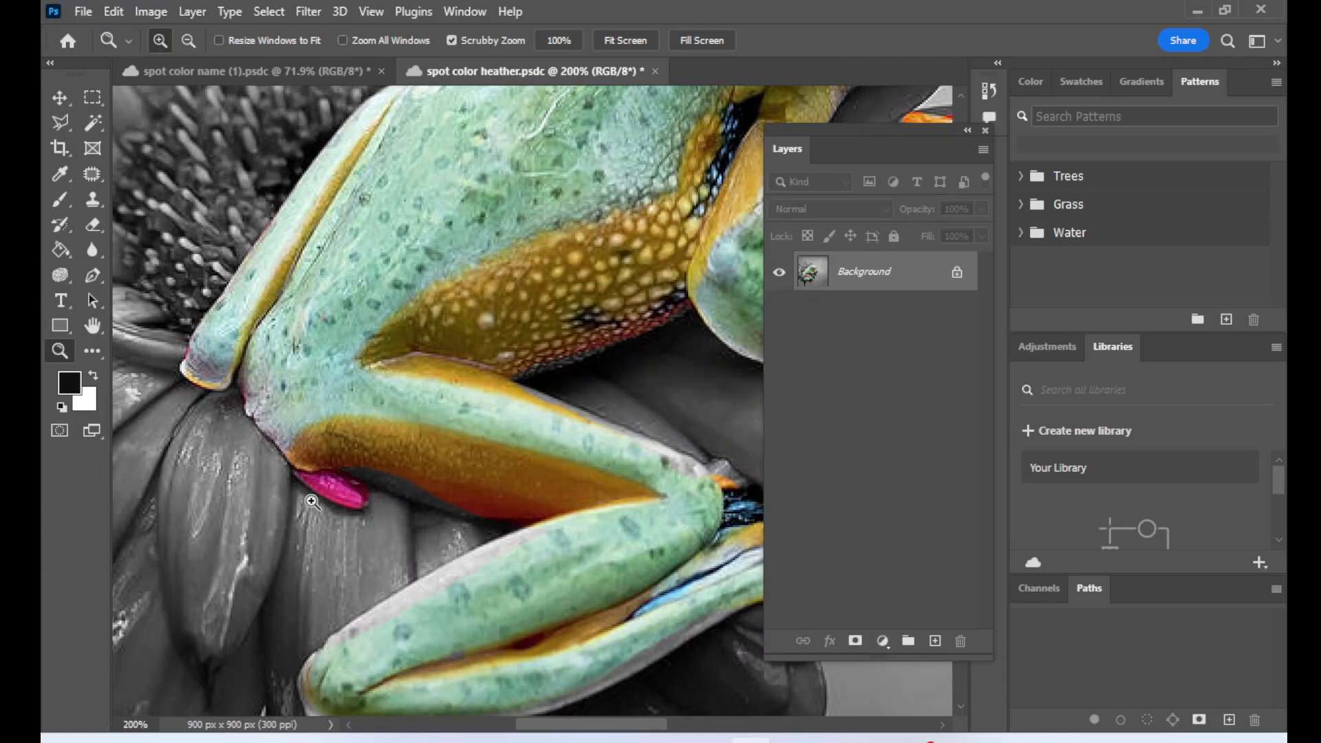
click(57, 220)
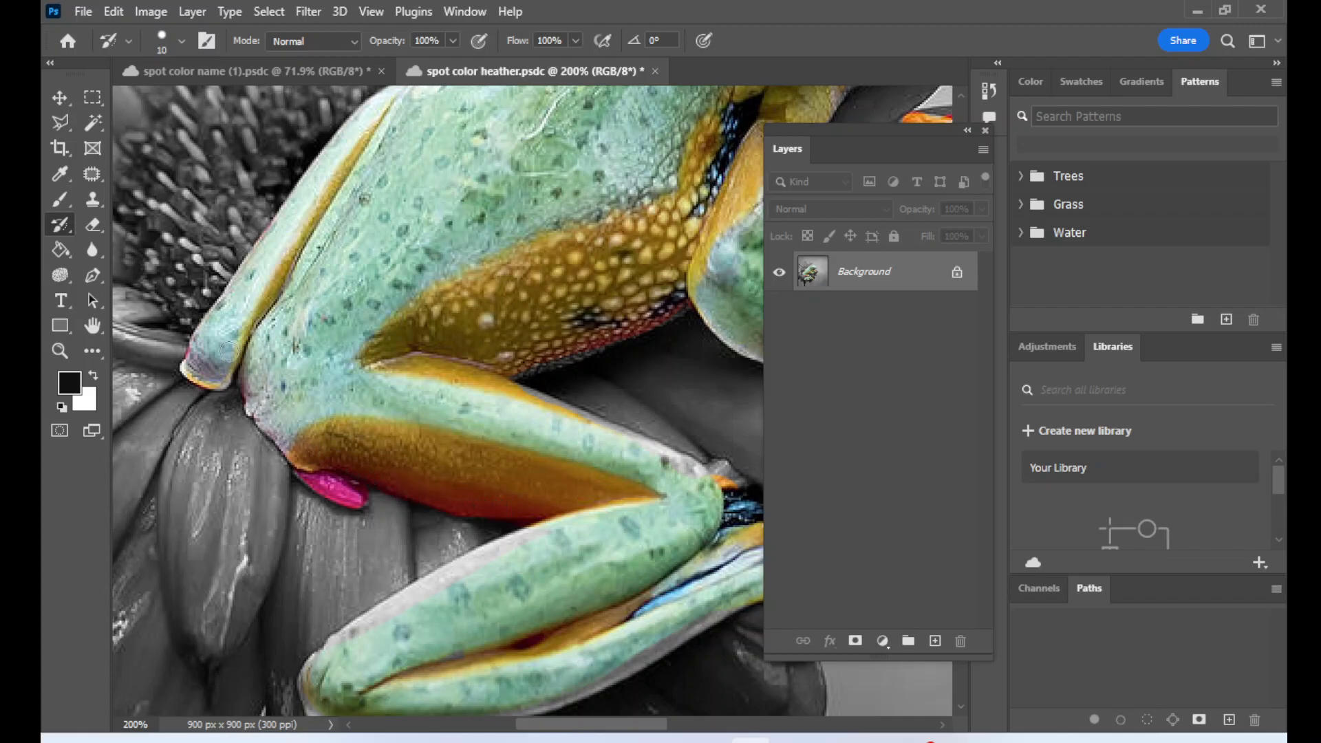
click(60, 275)
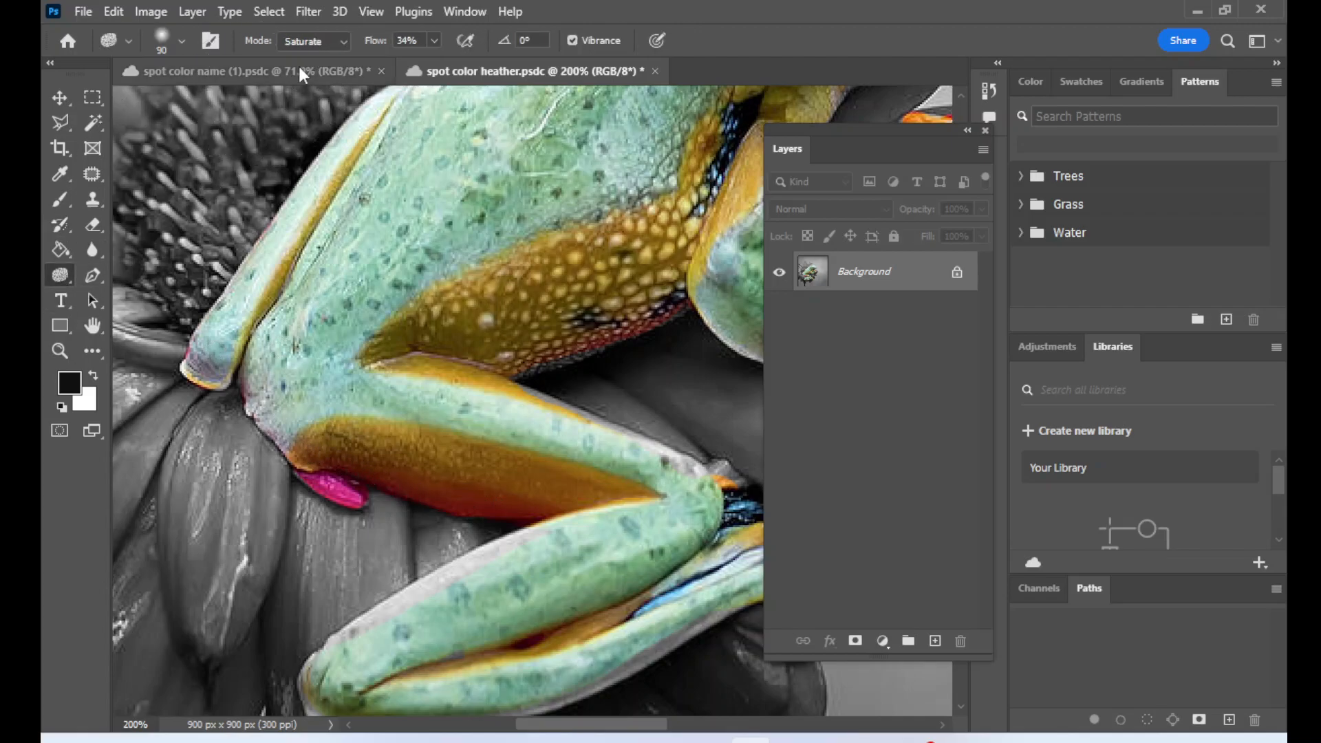
click(313, 41)
click(308, 54)
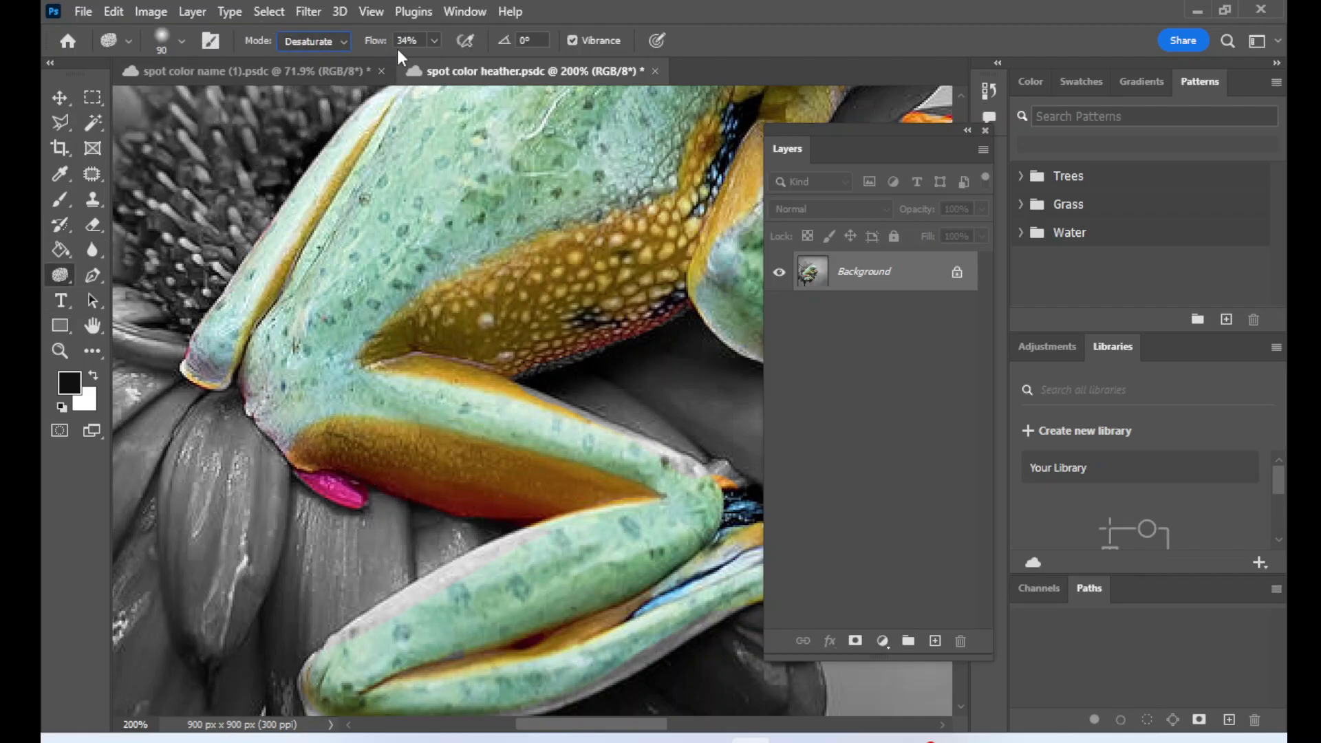
click(435, 47)
drag(435, 62, 509, 62)
Resize the Sponge brush to 25 px and desaturate the pink petal tip below the frog's hind leg
key(bracketleft)
key(bracketleft)
key(bracketleft)
key(bracketleft)
key(bracketleft)
key(bracketleft)
key(bracketleft)
key(bracketleft)
key(bracketleft)
key(bracketleft)
key(bracketleft)
key(bracketleft)
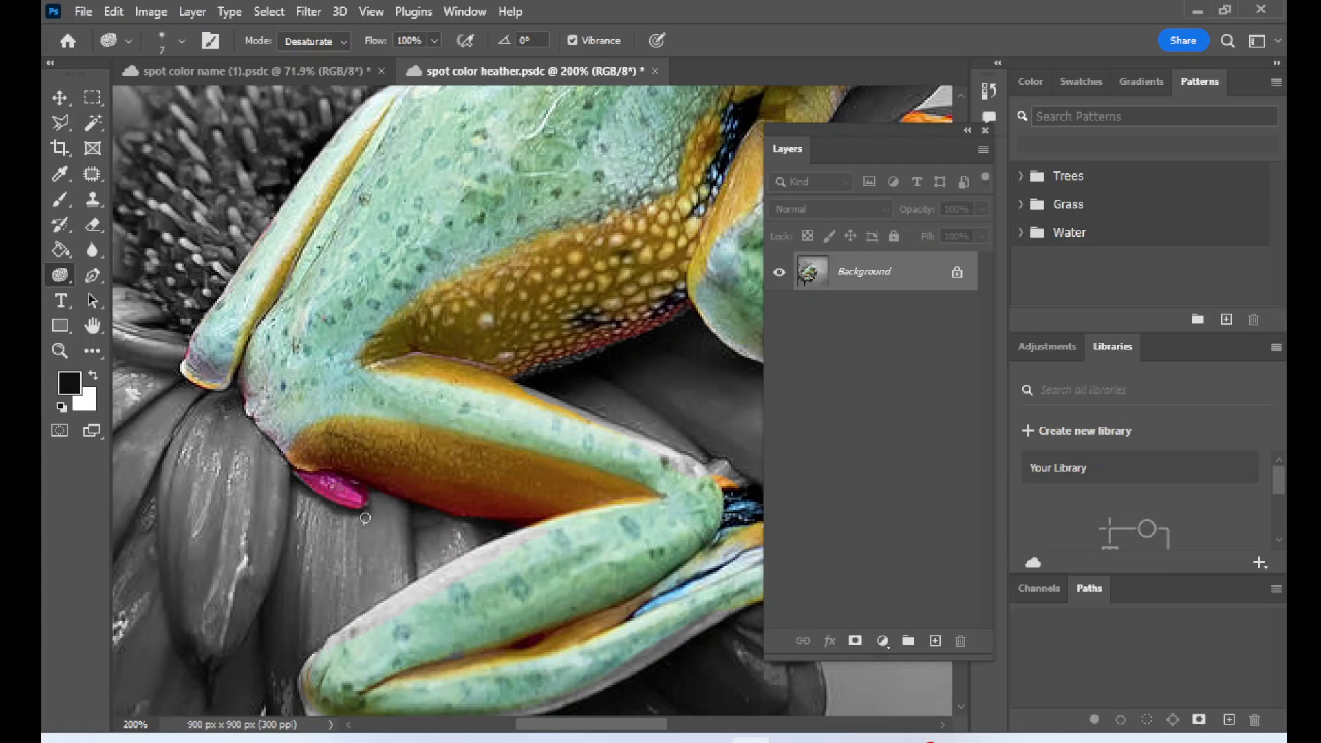
key(bracketright)
key(bracketright)
key(bracketright)
key(bracketright)
key(bracketright)
mouse_move(304, 502)
mouse_down()
mouse_move(347, 503)
mouse_move(298, 492)
mouse_move(354, 514)
mouse_move(363, 501)
mouse_move(297, 498)
mouse_move(377, 511)
mouse_move(325, 492)
mouse_move(380, 523)
mouse_up()
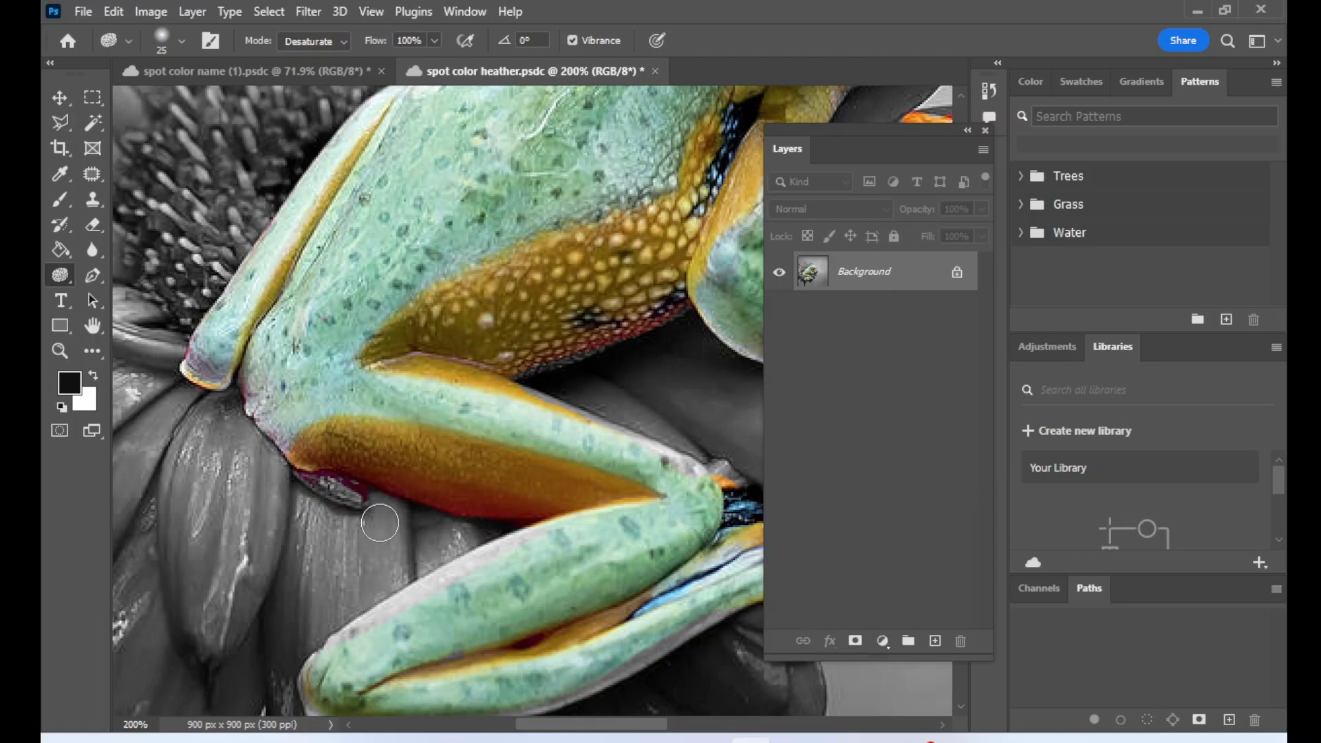
Restore the remaining color at the frog's ankle with the 10 px History Brush
click(61, 224)
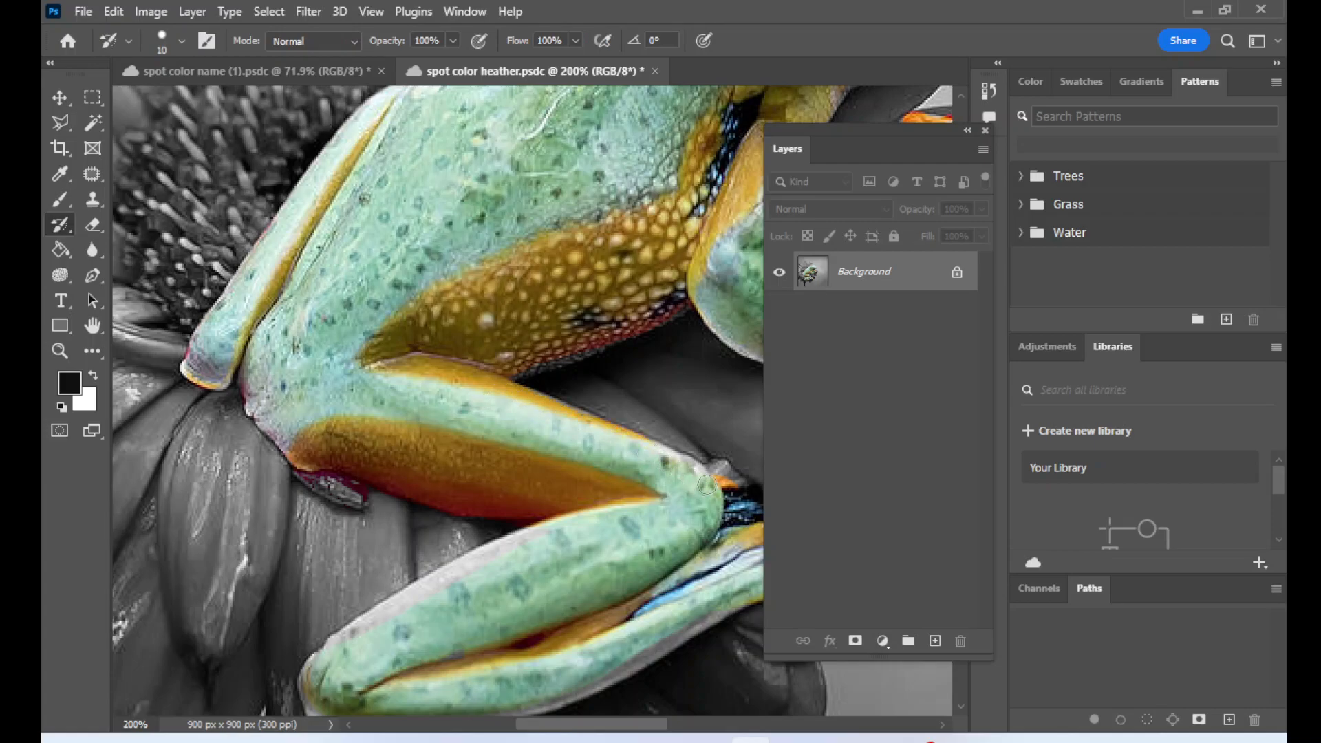
drag(719, 471, 736, 506)
double_click(94, 333)
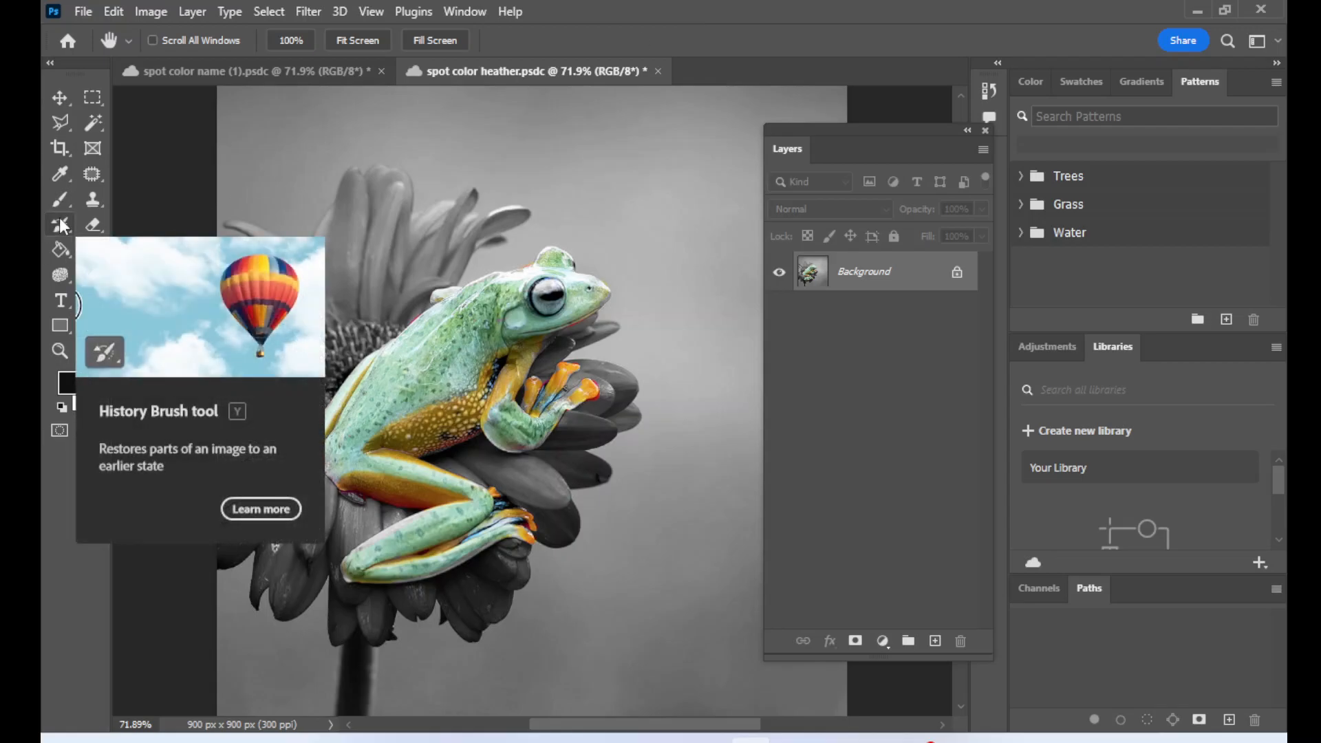
Darken the flower petals below the frog with the Burn tool set to Shadows at 30% exposure
click(63, 274)
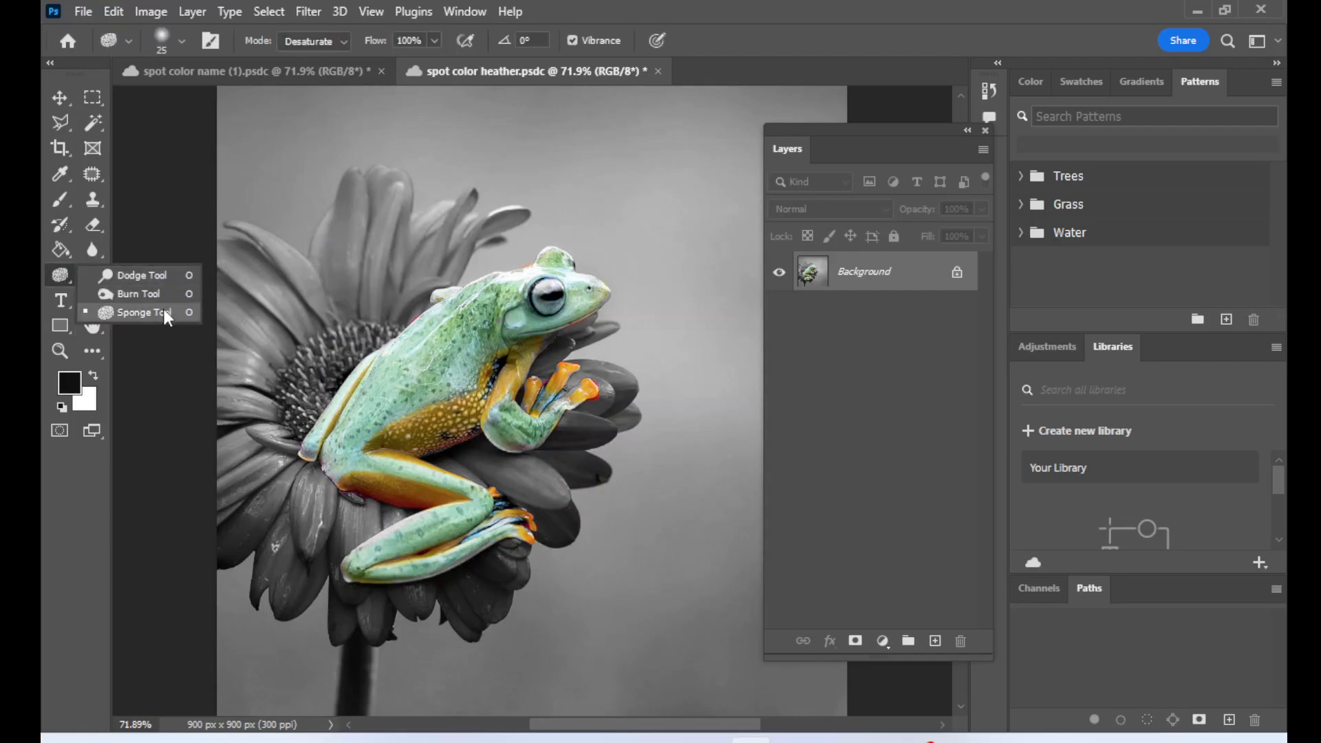
click(162, 294)
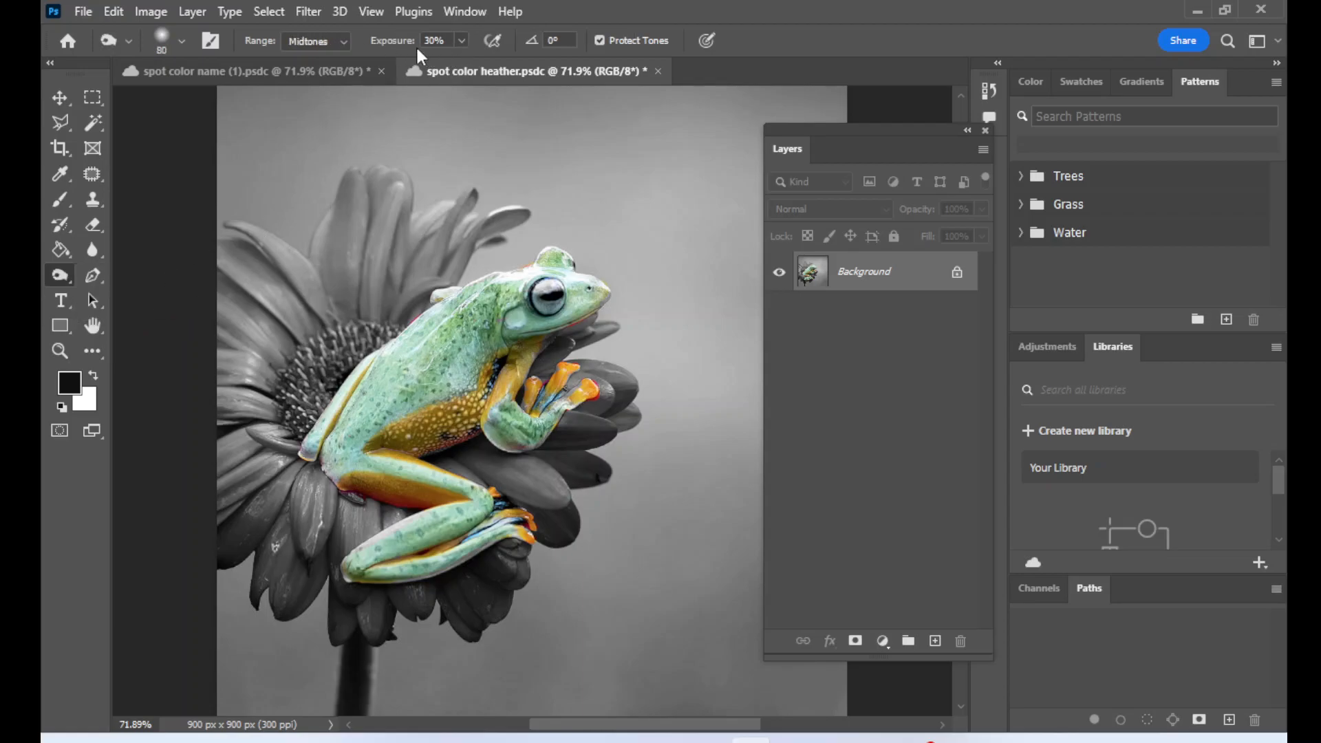
click(343, 40)
click(316, 51)
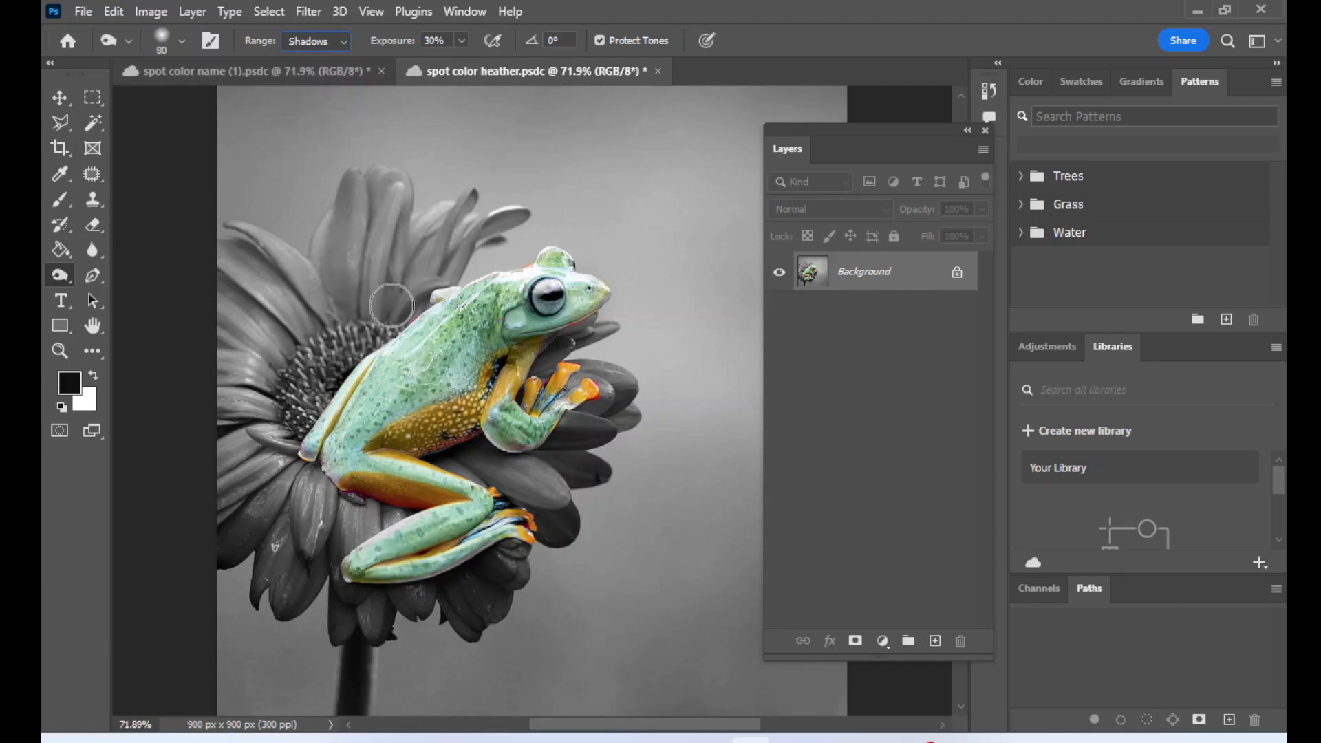
mouse_move(476, 451)
mouse_down()
mouse_move(507, 466)
mouse_move(548, 441)
mouse_move(567, 418)
mouse_move(540, 394)
mouse_move(579, 344)
mouse_move(560, 409)
mouse_move(490, 466)
mouse_move(519, 501)
mouse_move(511, 551)
mouse_move(381, 598)
mouse_move(388, 524)
mouse_move(410, 513)
mouse_move(322, 479)
mouse_move(298, 454)
mouse_move(305, 431)
mouse_move(360, 333)
mouse_move(432, 286)
mouse_move(483, 274)
mouse_move(453, 280)
mouse_move(288, 410)
mouse_move(326, 482)
mouse_move(414, 512)
mouse_move(320, 564)
mouse_up()
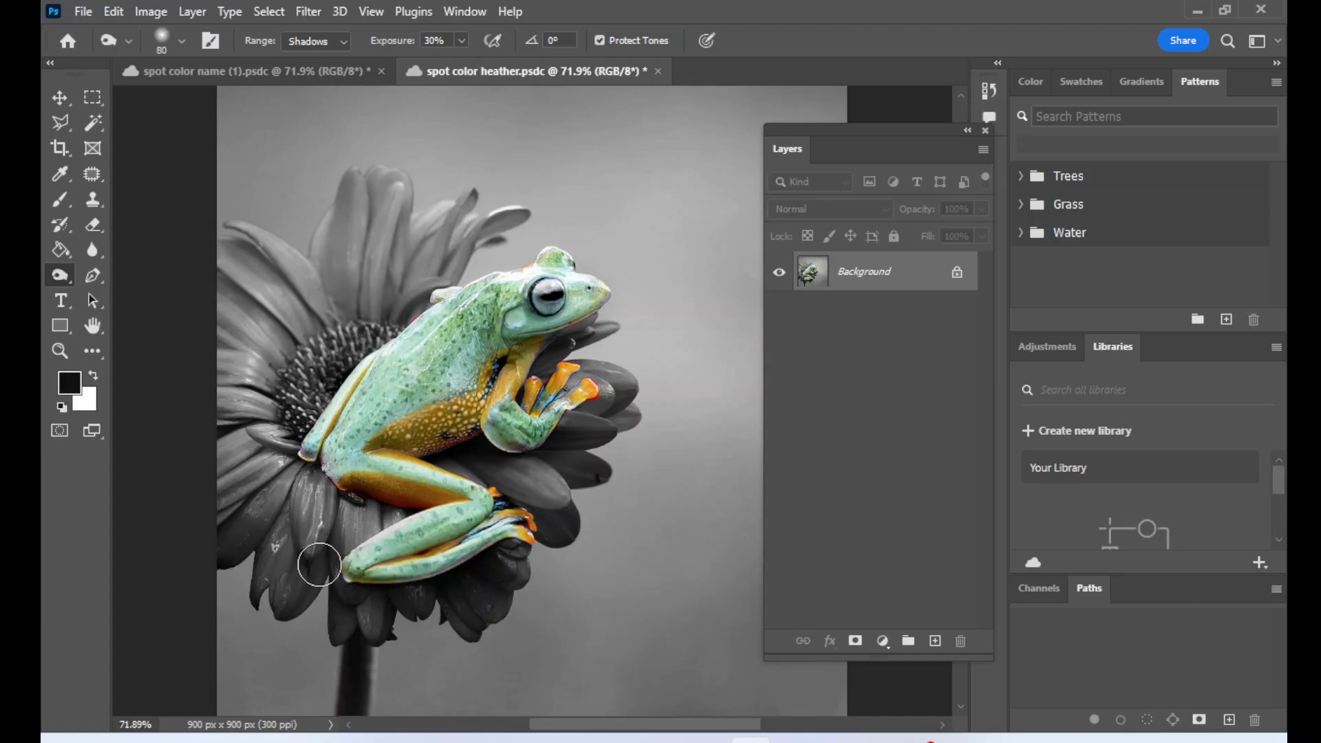
Boost the color of the frog's body with the Sponge tool set to Saturate, 38% flow and a 50 px brush
click(62, 275)
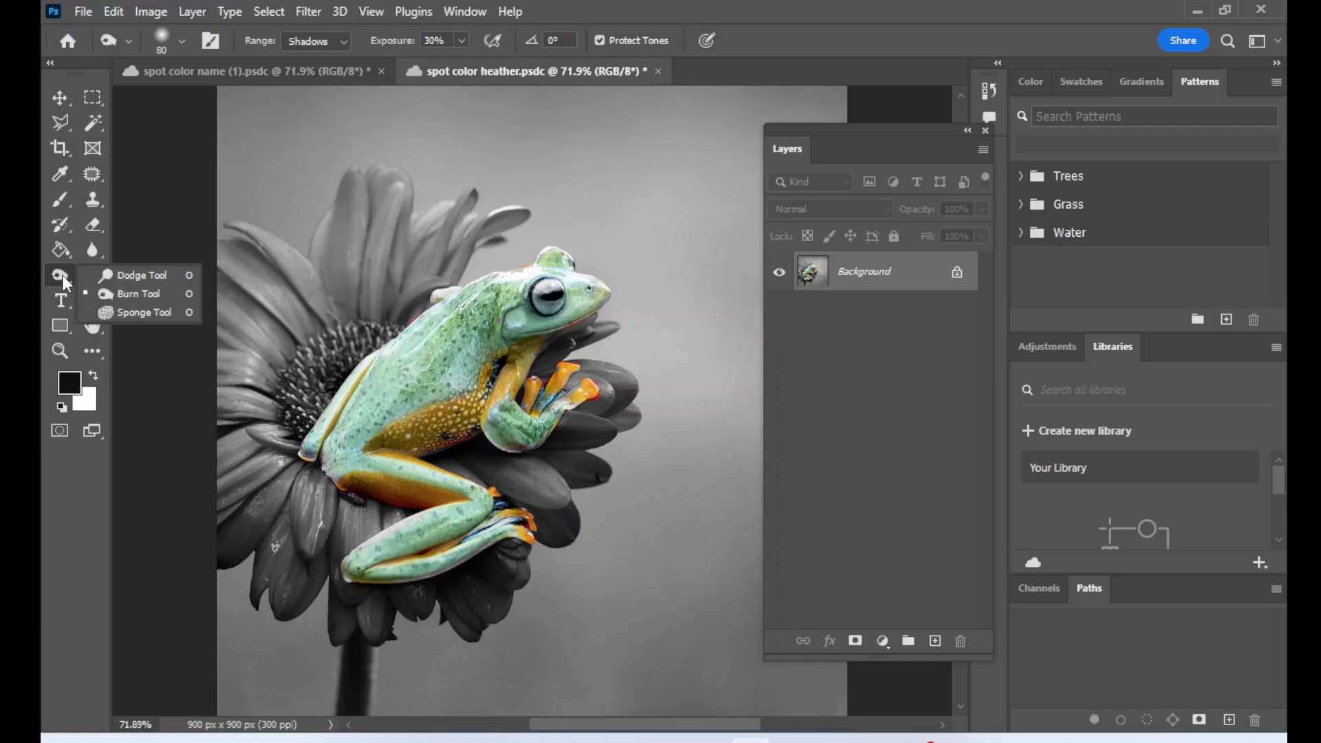
click(132, 311)
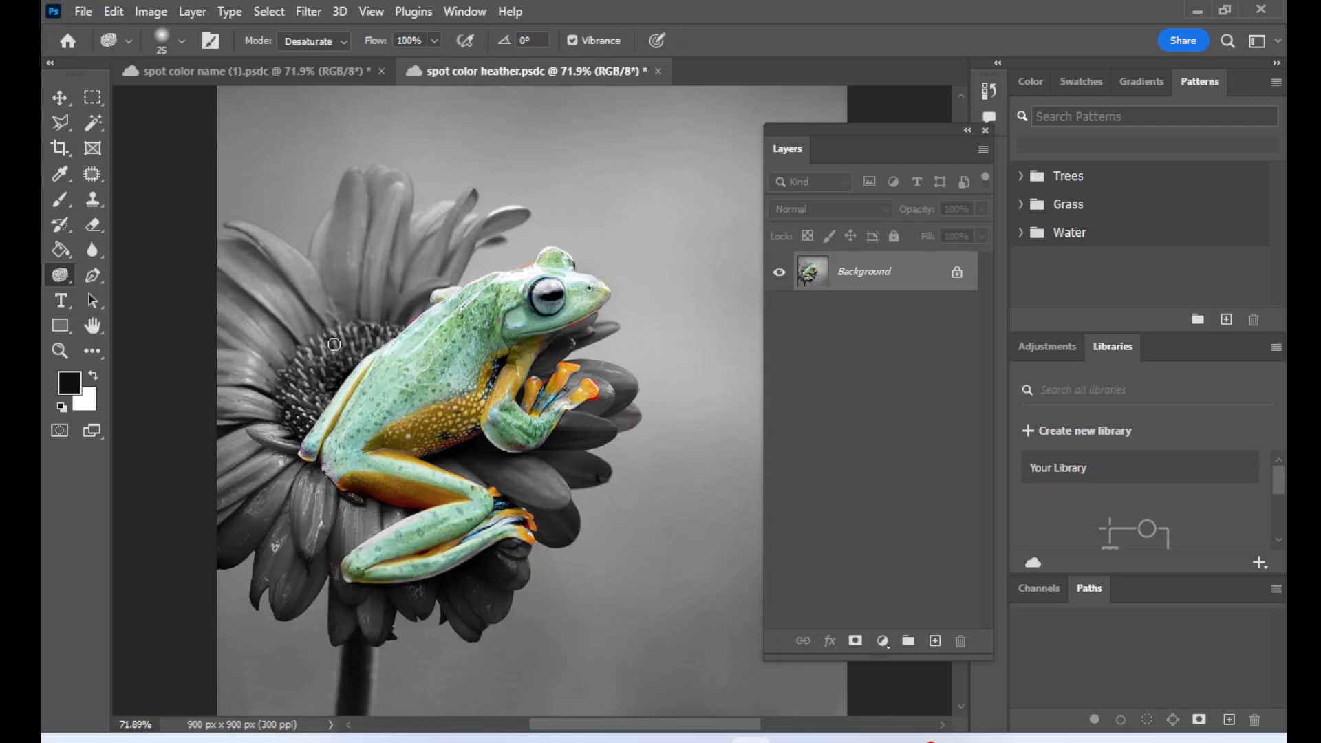
click(318, 41)
click(311, 79)
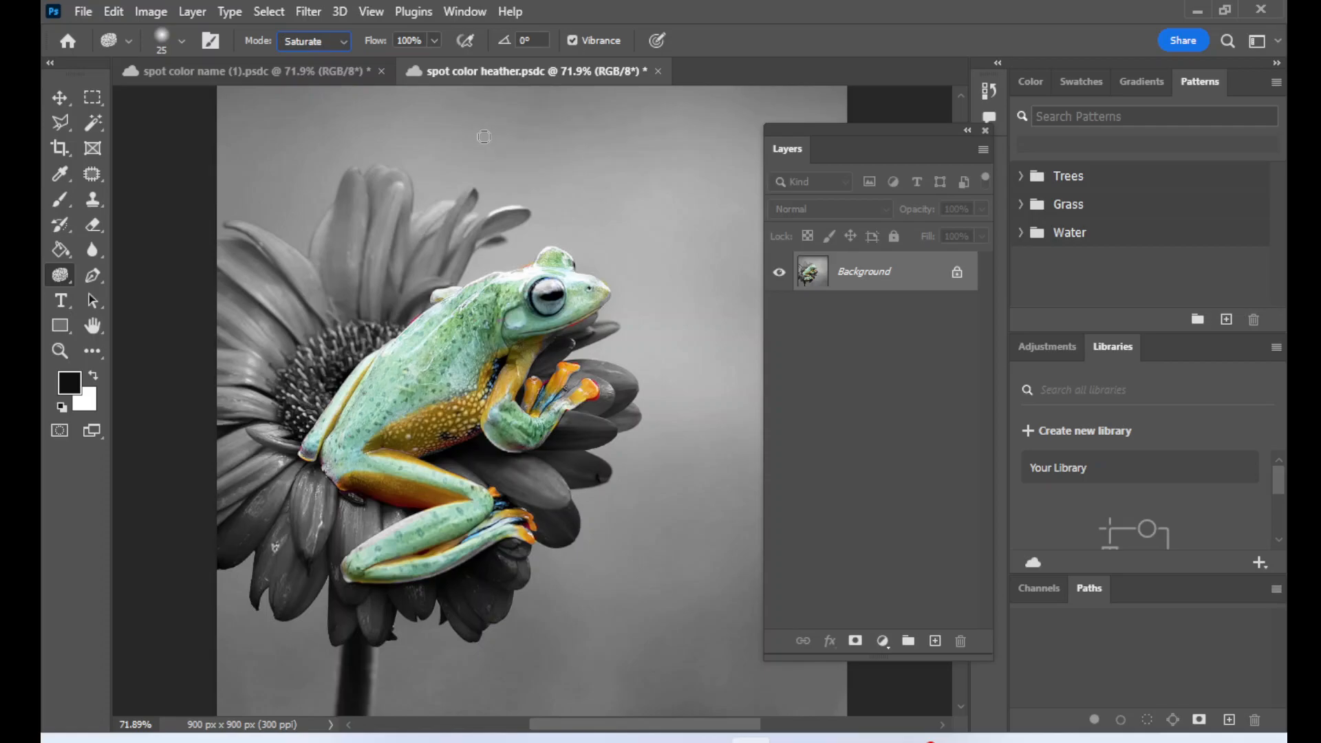
click(433, 42)
click(379, 61)
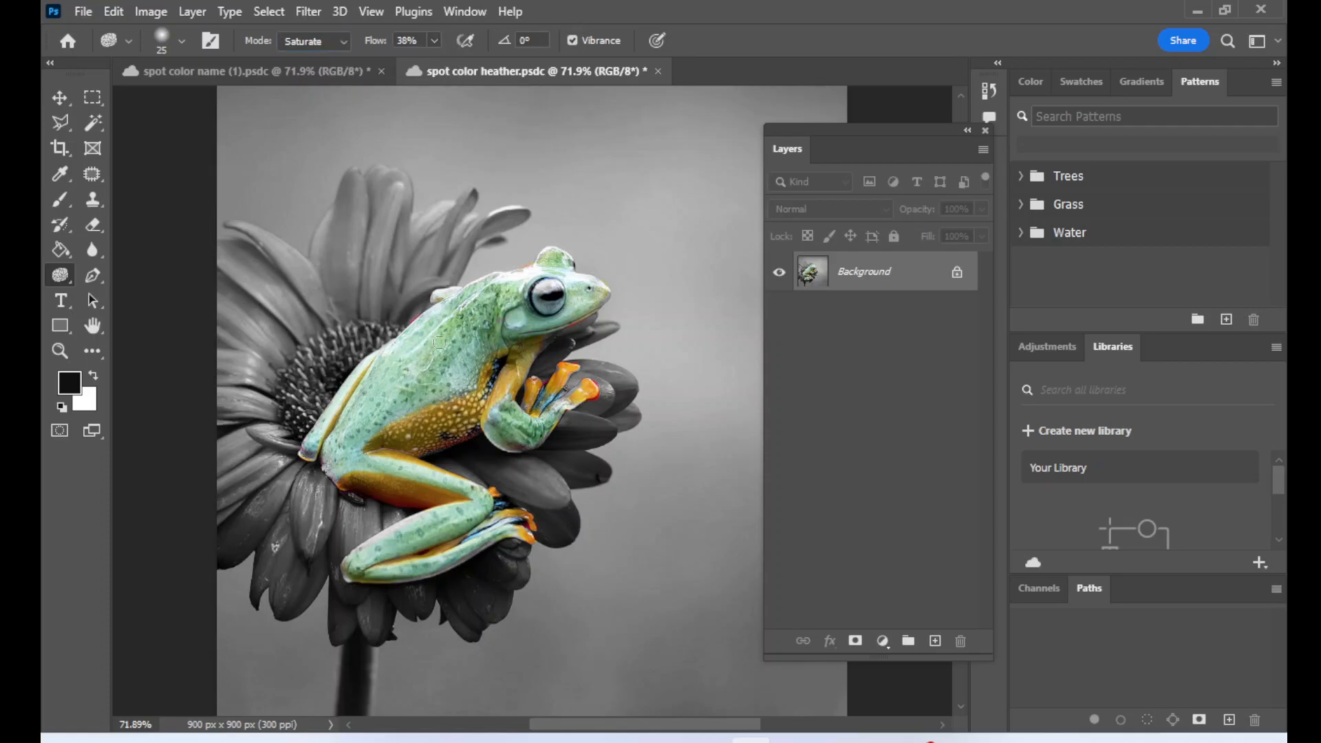
mouse_move(432, 384)
mouse_down()
mouse_move(486, 346)
mouse_move(441, 388)
mouse_move(462, 317)
mouse_up()
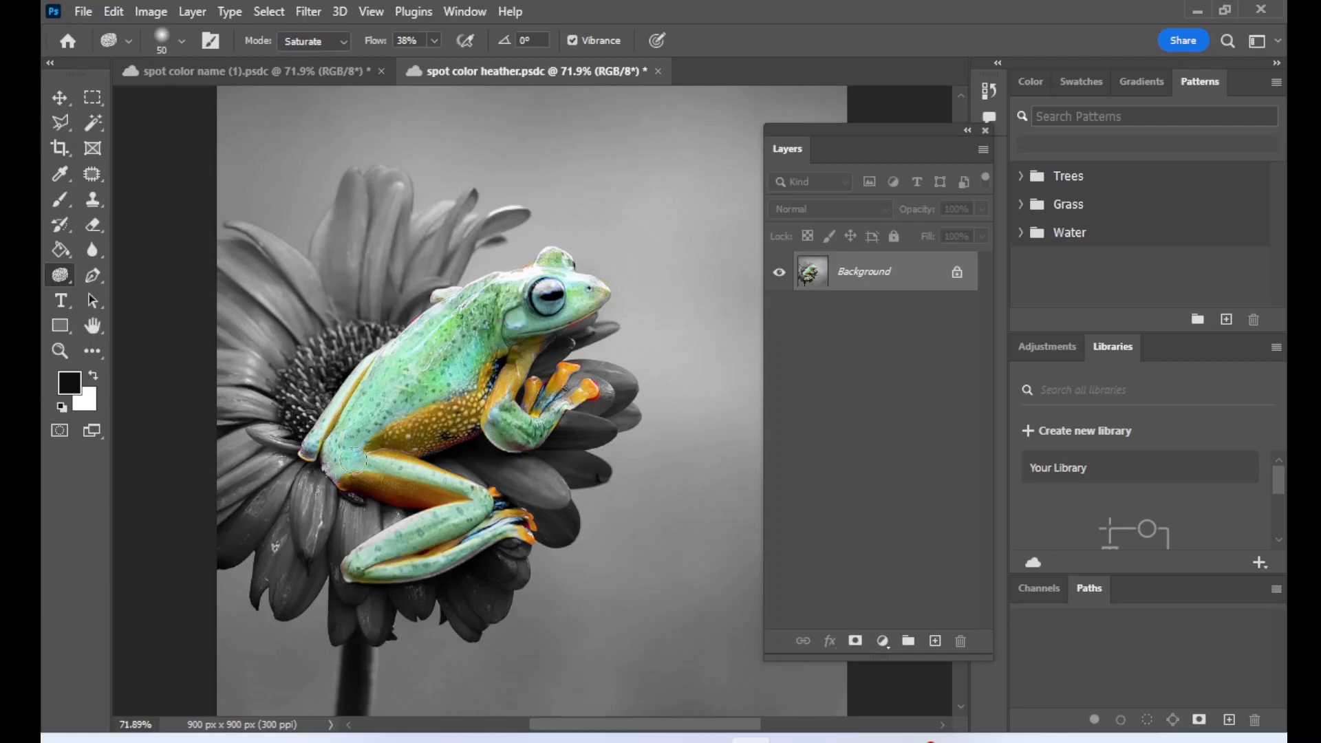
Burn along the frog's back with the Burn tool set to Midtones at 30% exposure, and save the document
click(67, 278)
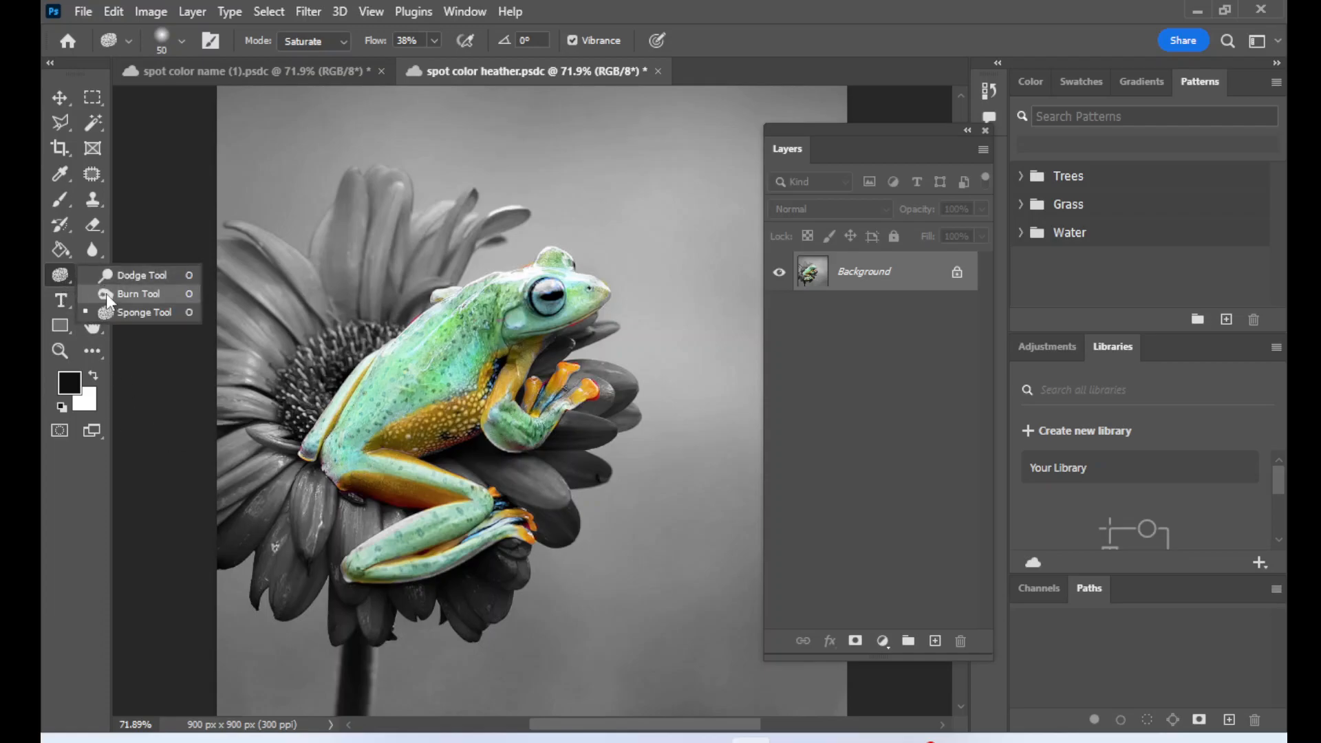
click(134, 293)
click(334, 42)
click(303, 72)
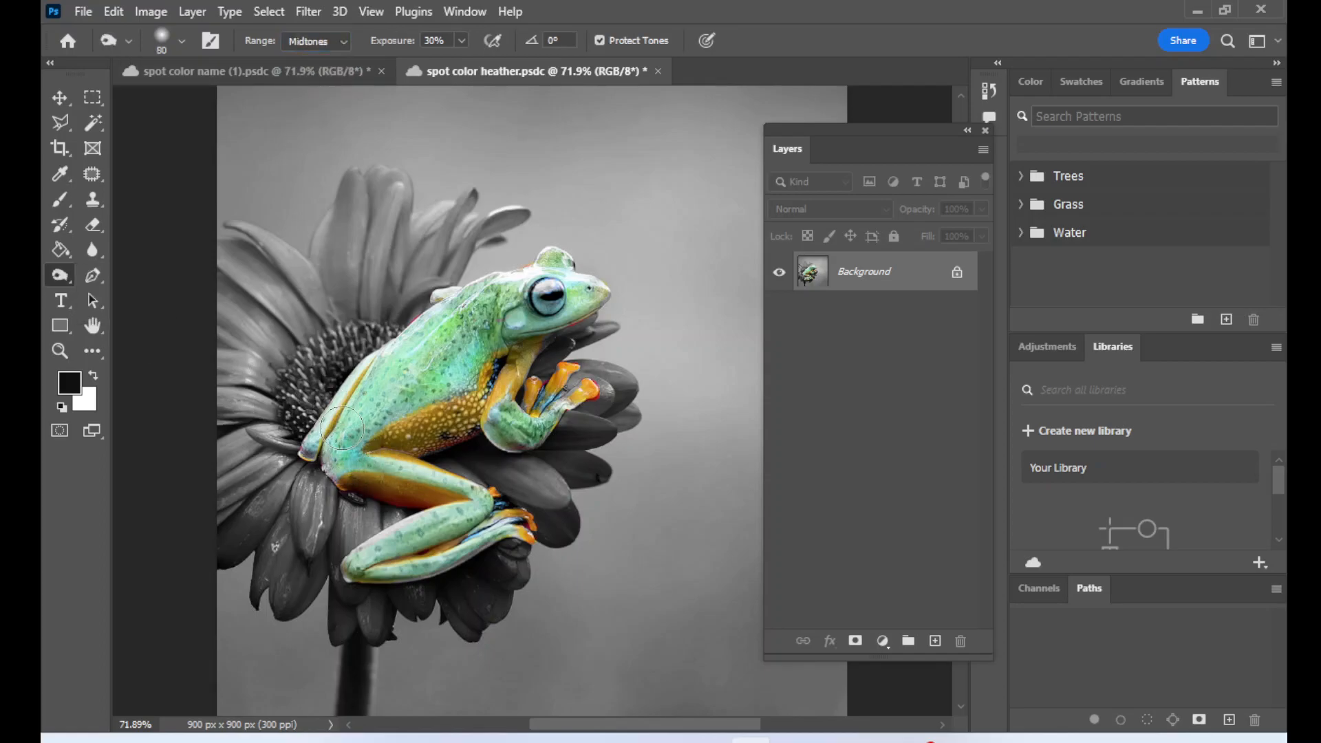
drag(443, 297, 354, 359)
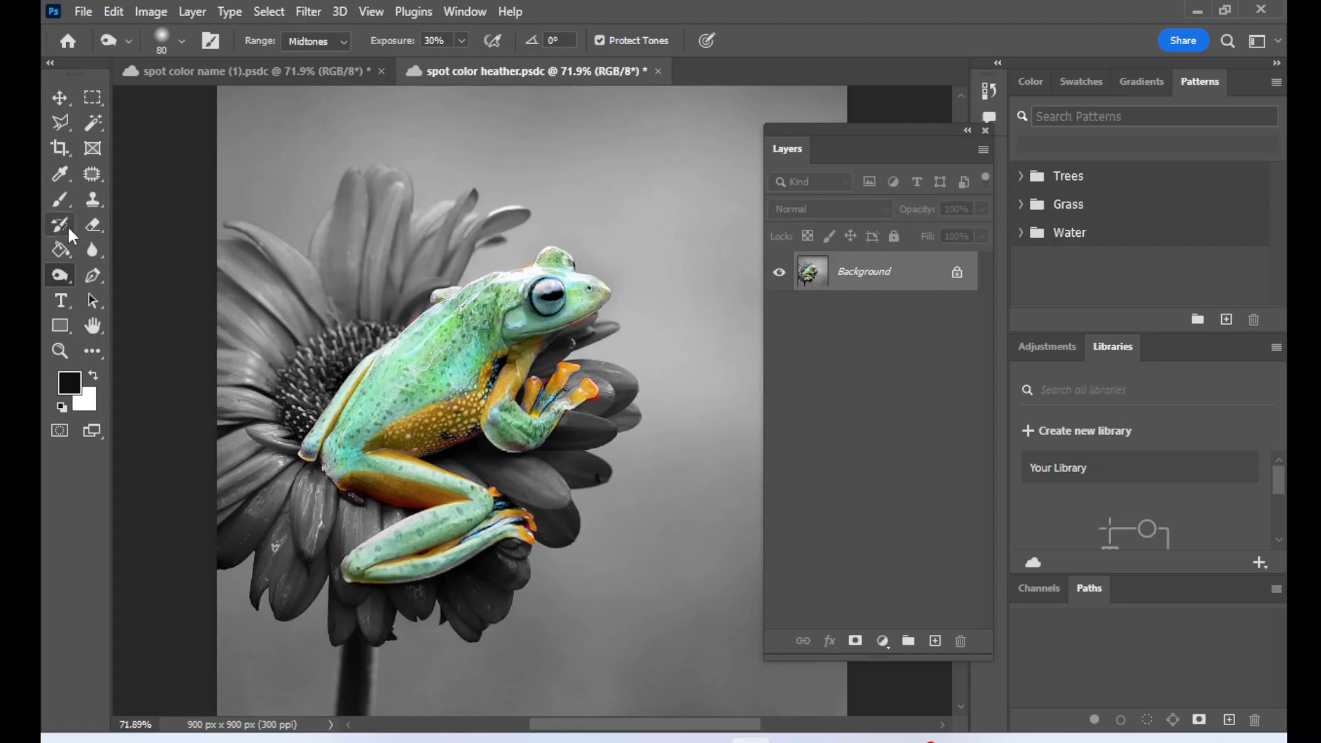
right_click(60, 279)
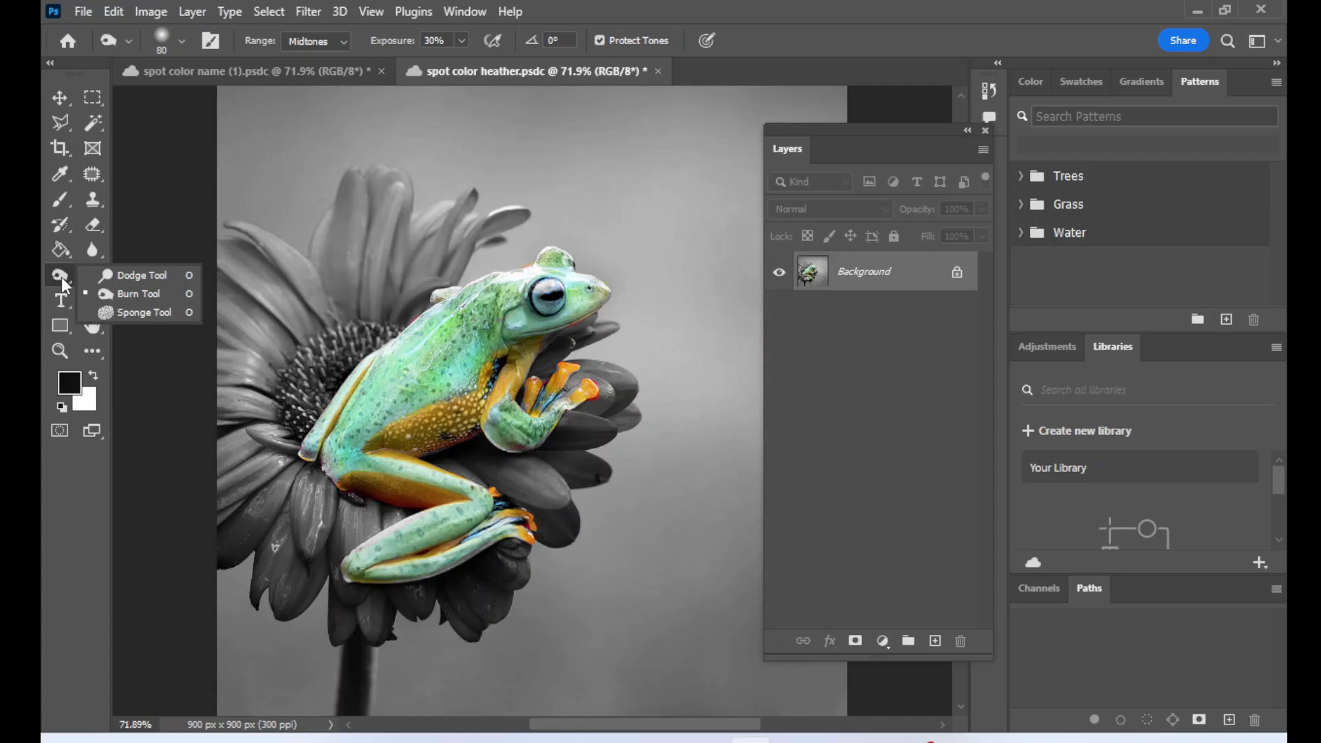
key(ctrl+s)
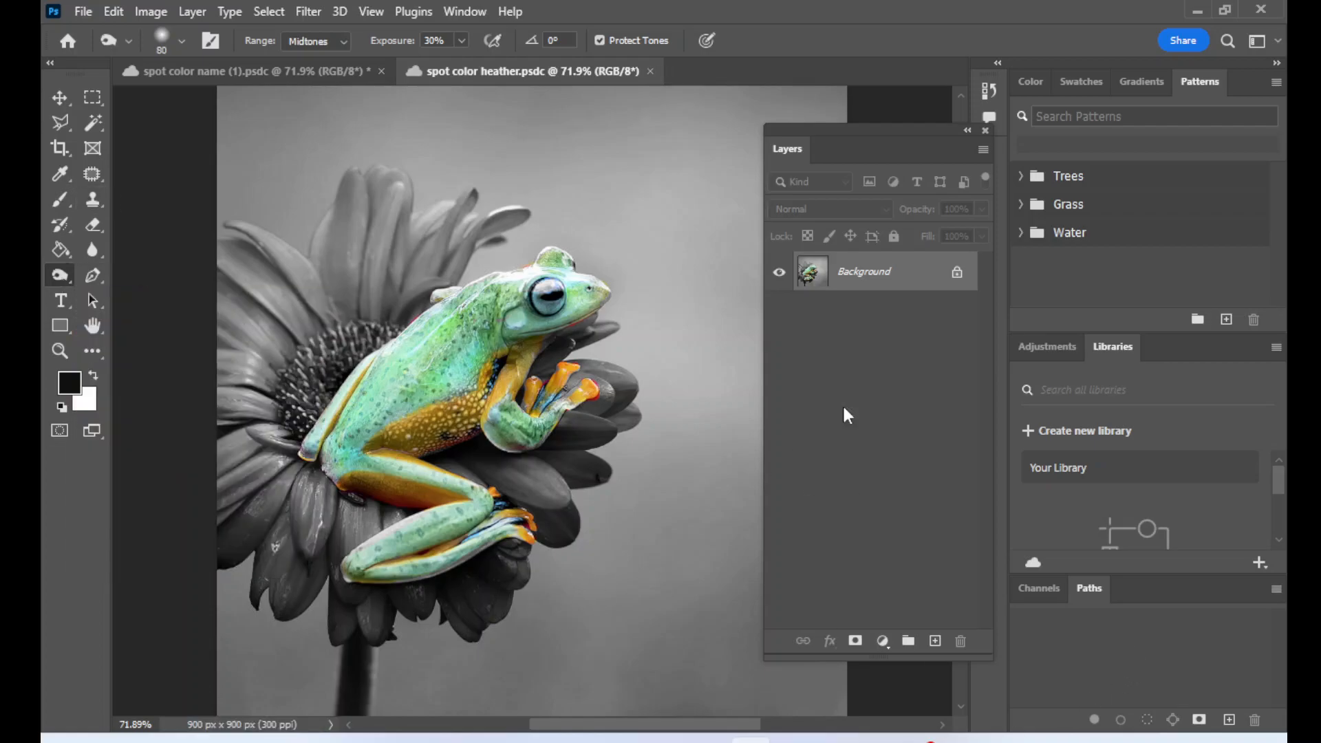
Add a Photo Filter adjustment layer using Warming Filter (85) and set its density to 28%
drag(898, 129, 1052, 127)
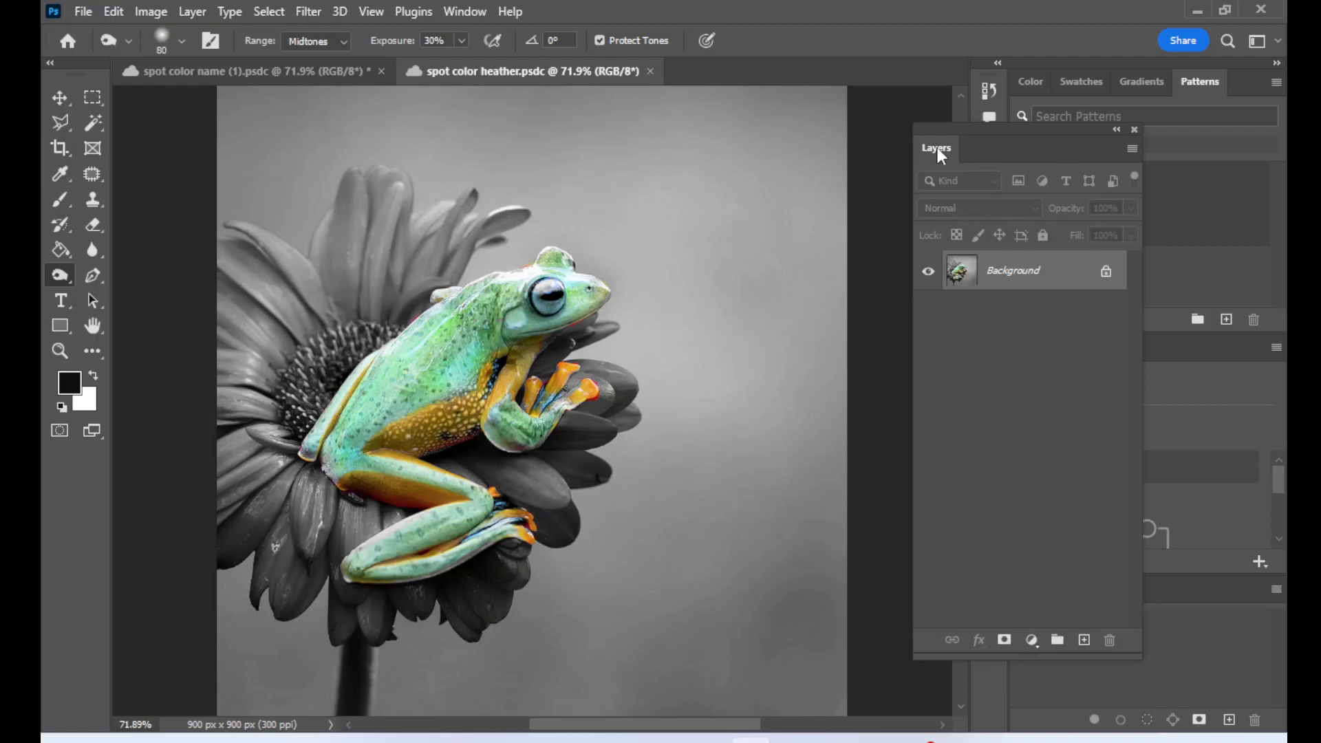
click(1031, 641)
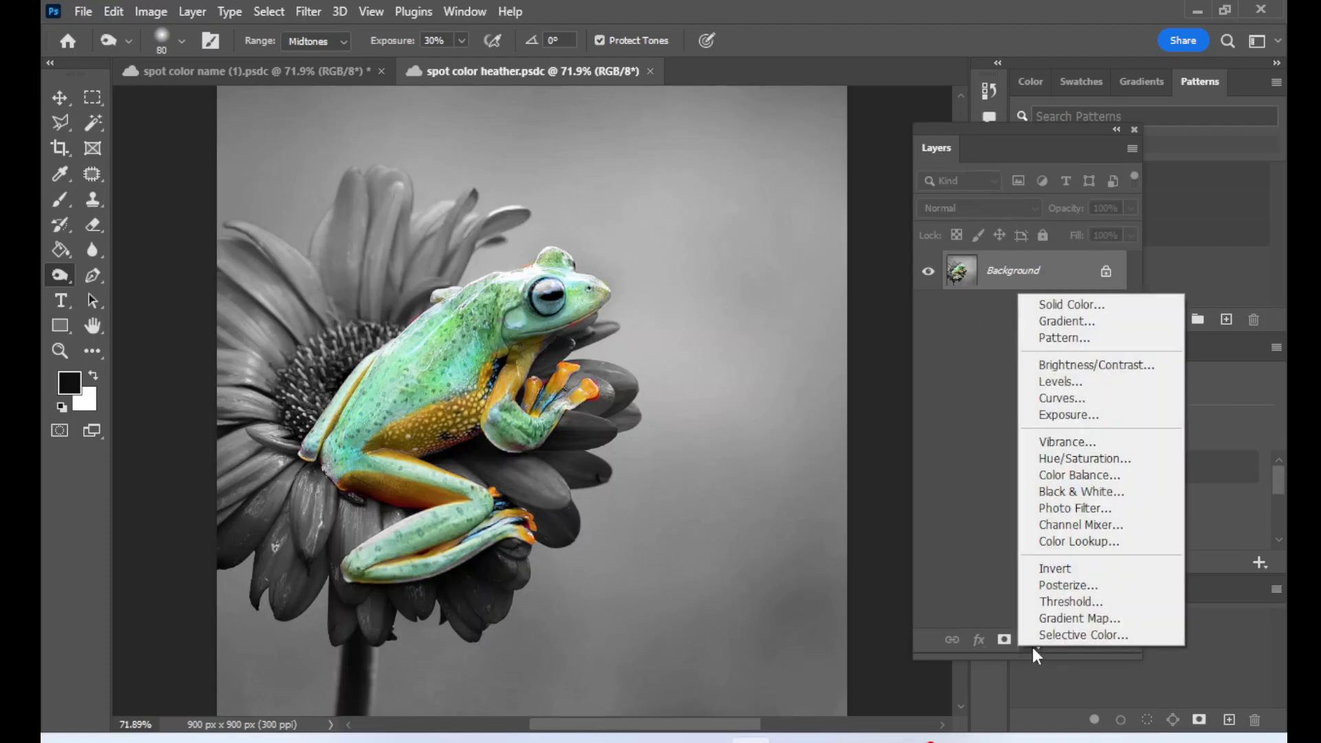
click(1082, 509)
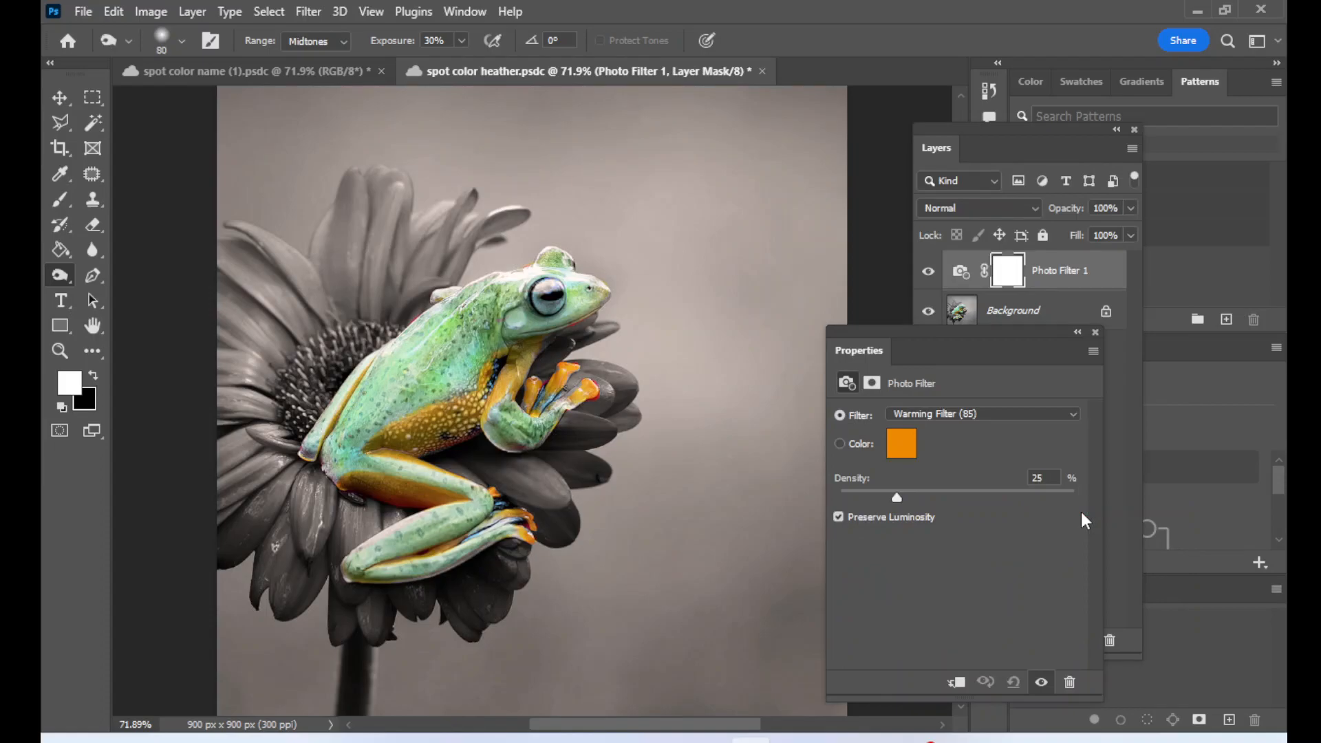
drag(898, 496, 903, 498)
Try Warming Filter (81) and Warming Filter (LBA) on the photo filter, and return to Warming Filter (85)
click(966, 413)
click(969, 446)
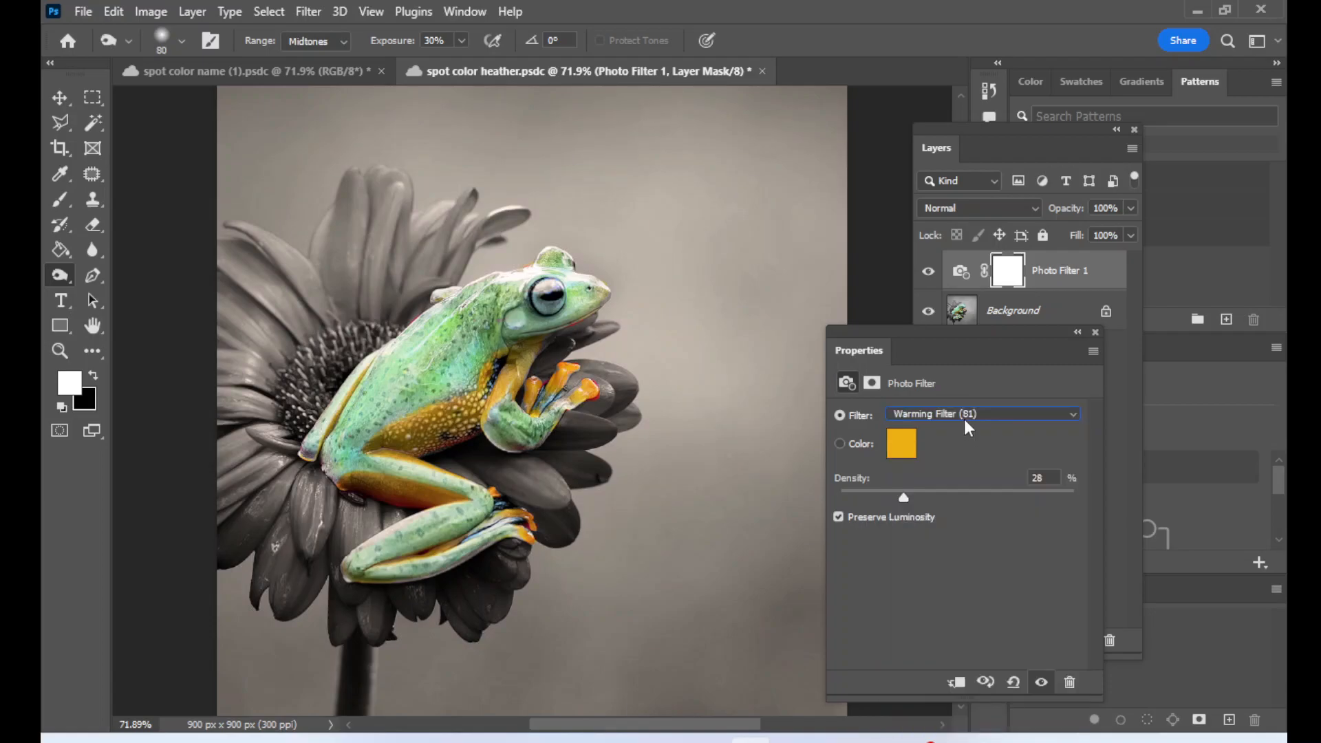
click(968, 421)
click(970, 447)
click(974, 421)
click(974, 430)
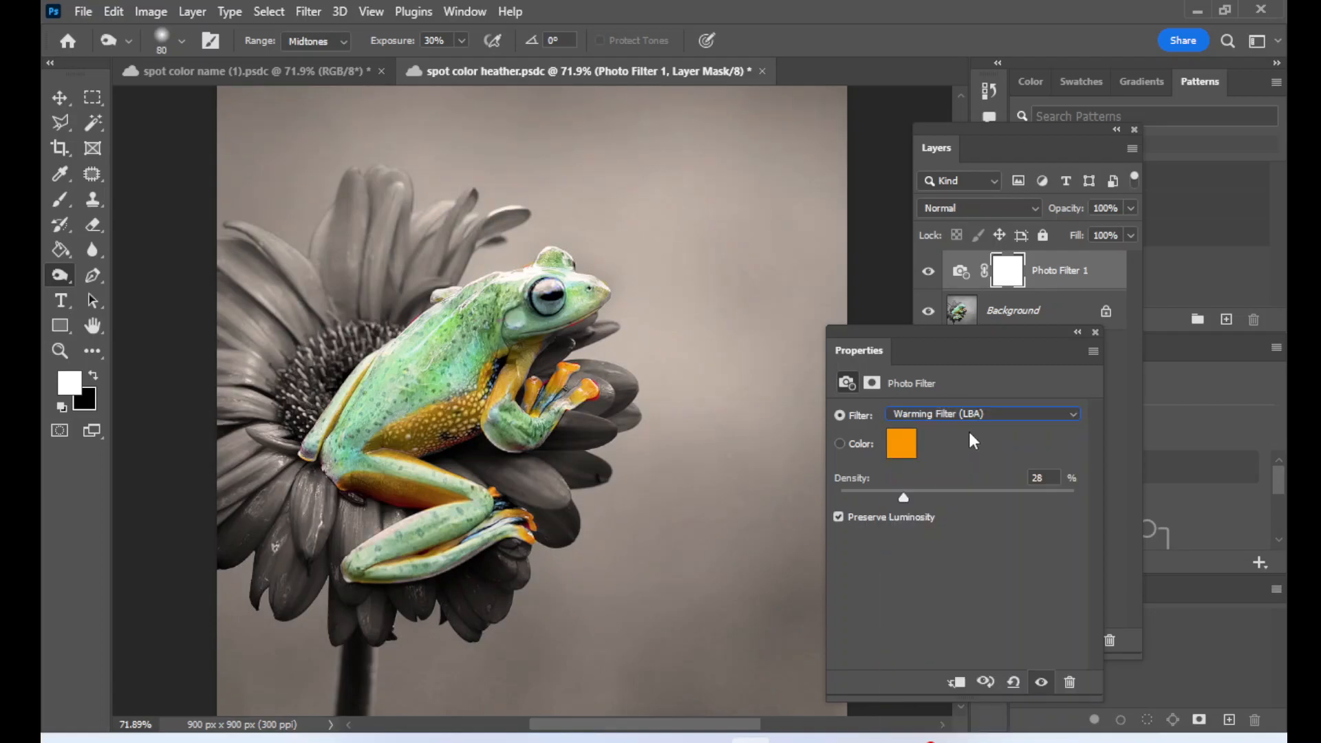
click(990, 417)
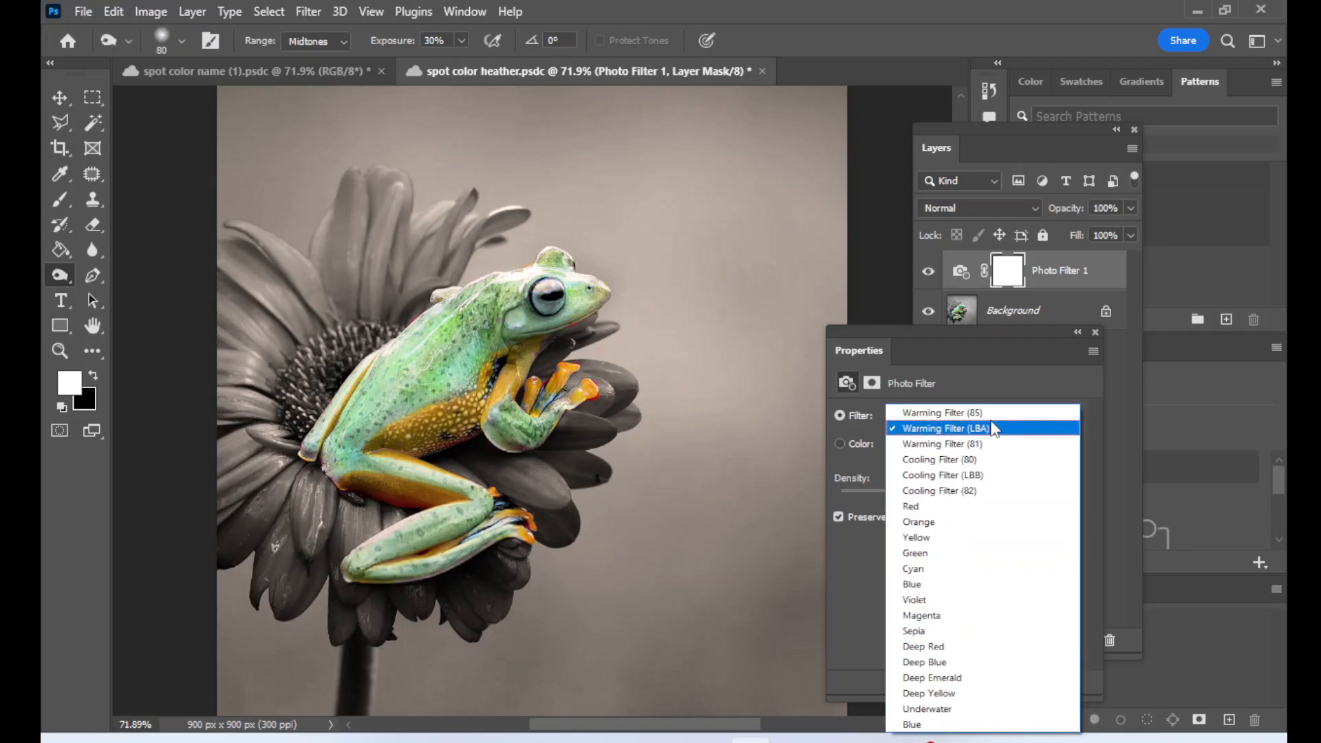
click(990, 413)
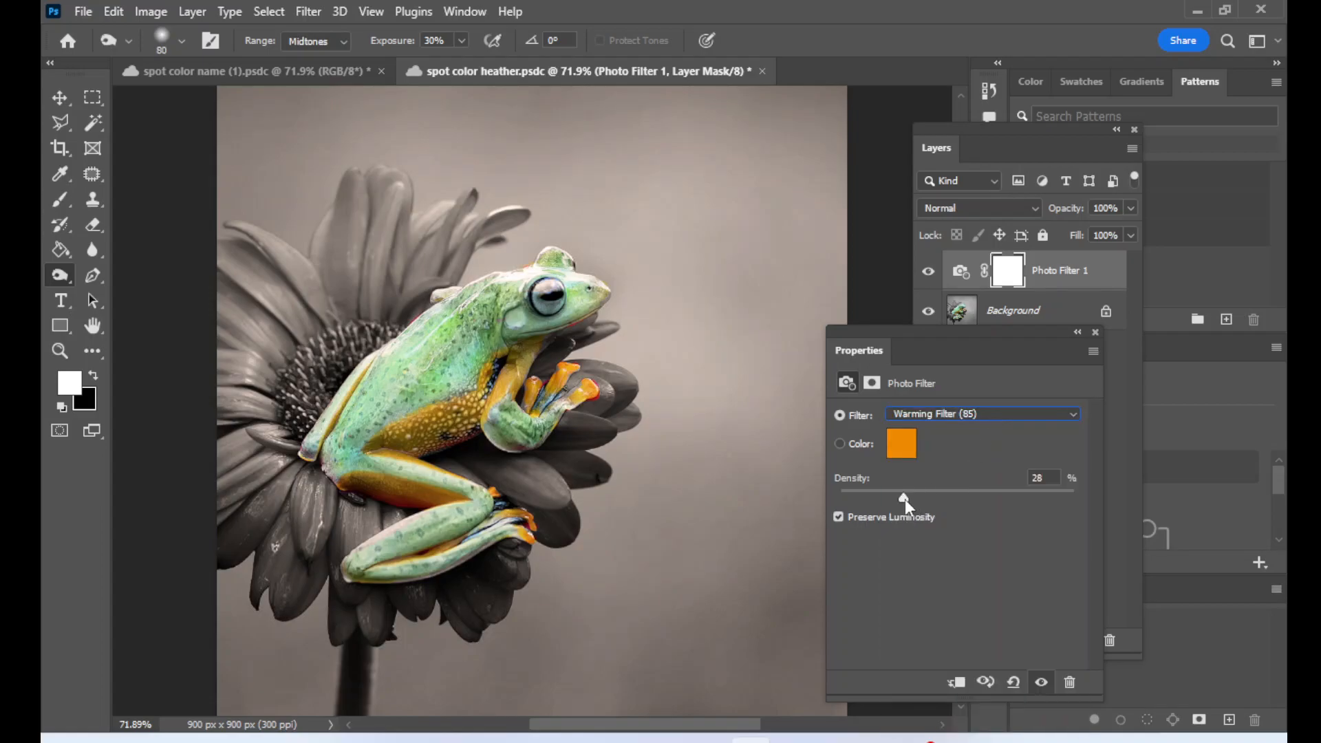
Raise the Warming Filter (85) density slightly above 28% and hide the Photo Filter layer
drag(916, 498, 925, 498)
click(1095, 333)
click(928, 271)
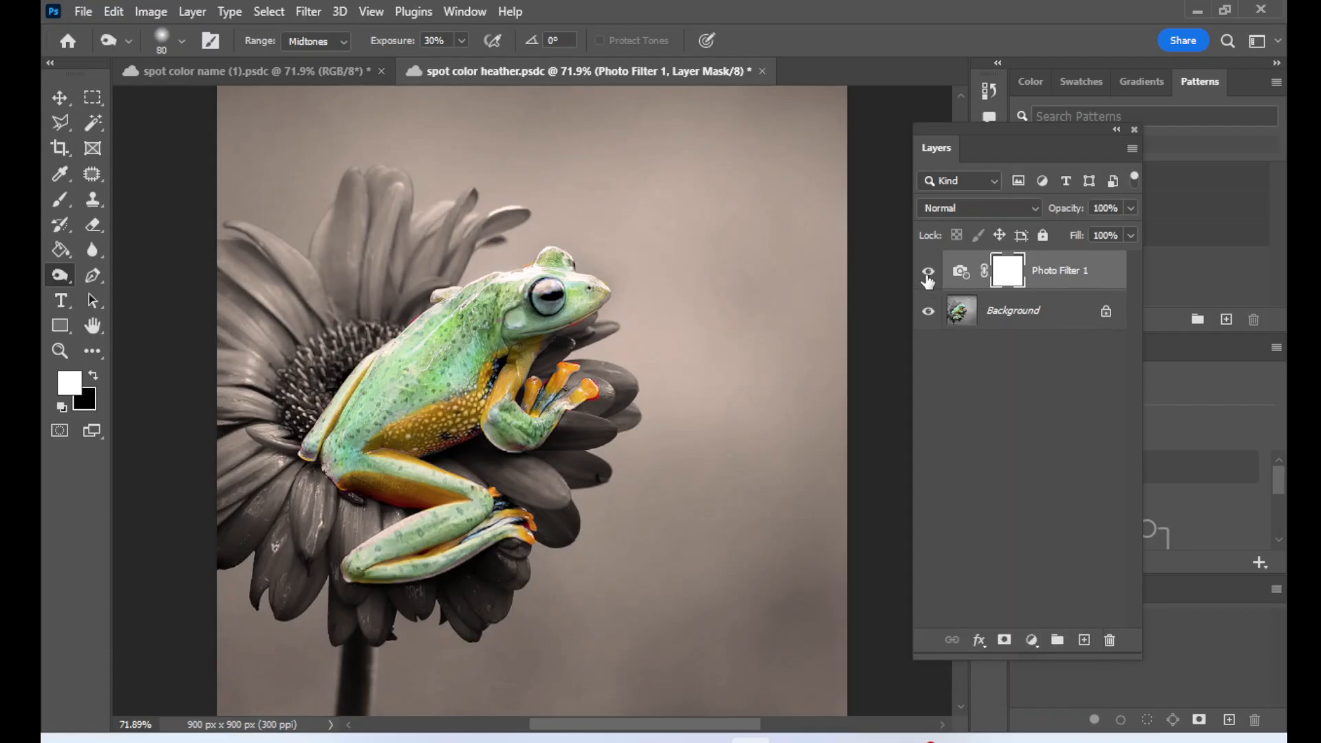
Add a Color Lookup adjustment layer and try several 3D LUTs, including filmstock_50.3dl, settling on FuturisticBleak.3DL
click(1033, 643)
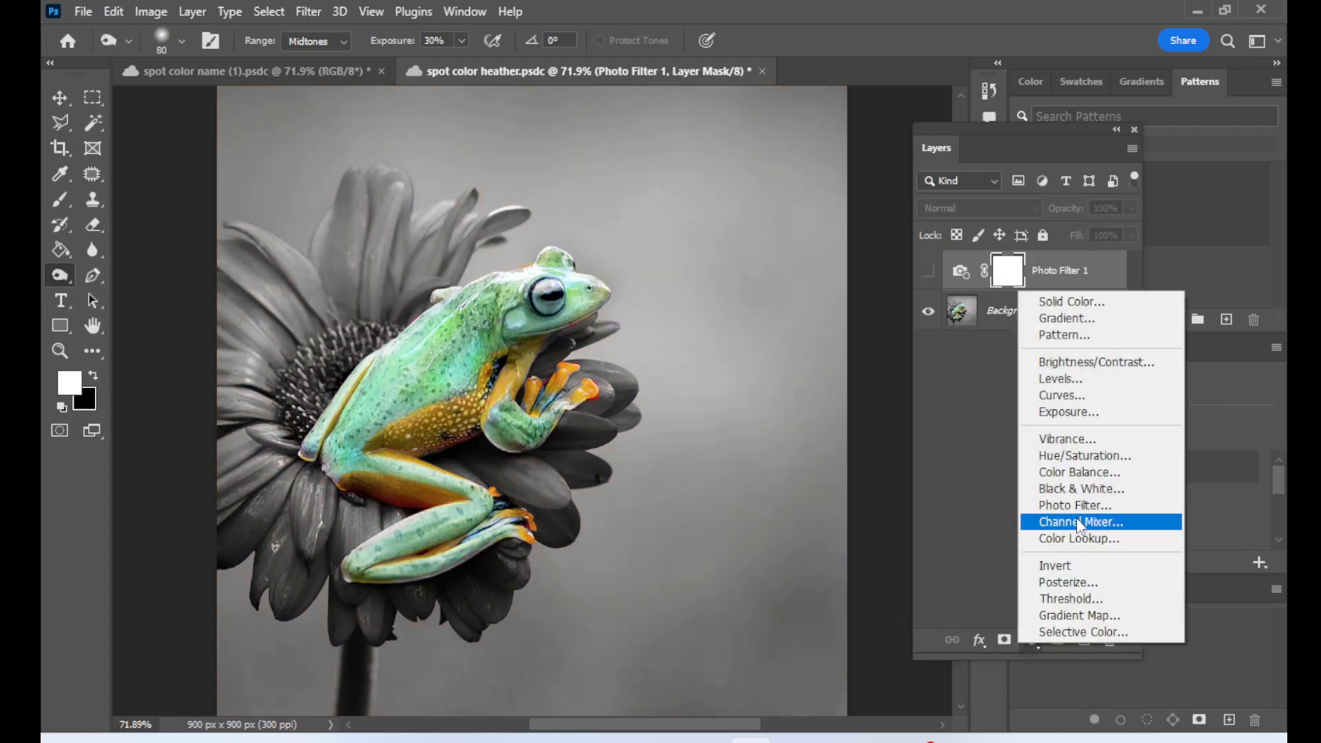
click(1074, 537)
click(992, 419)
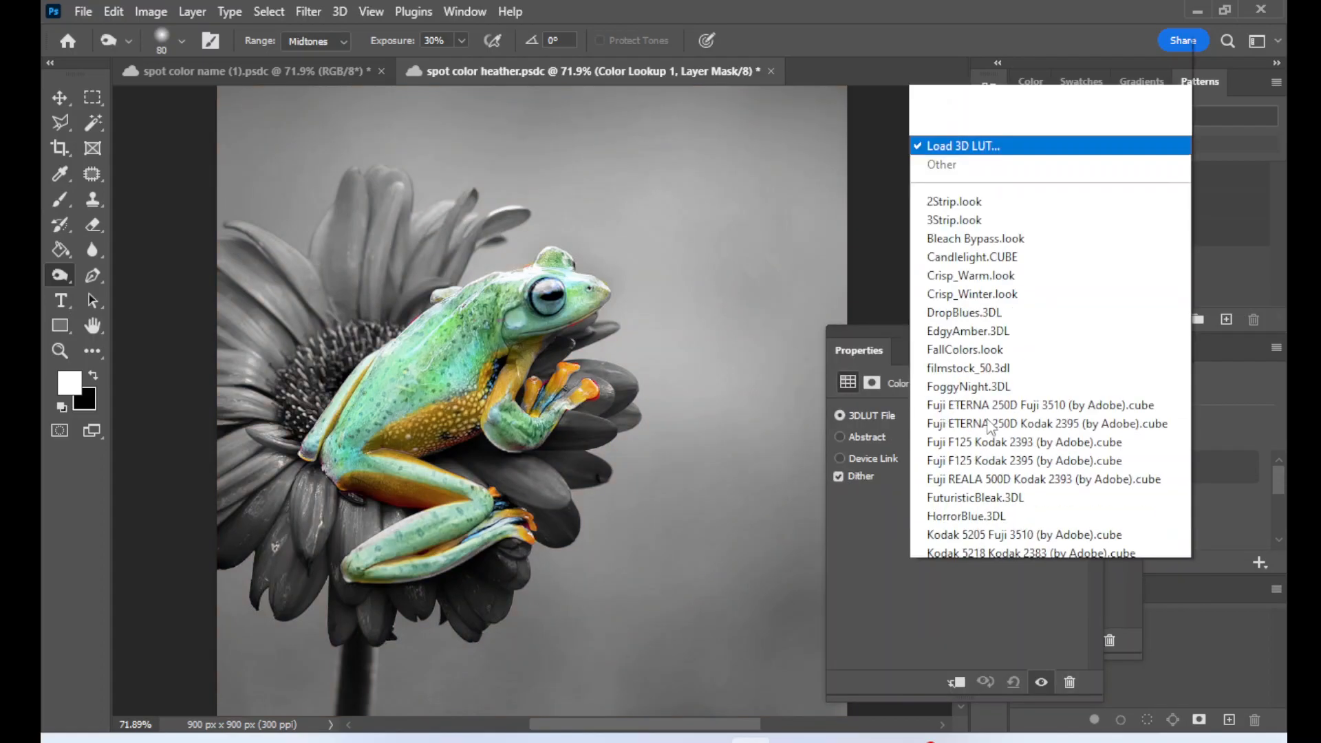
click(1004, 234)
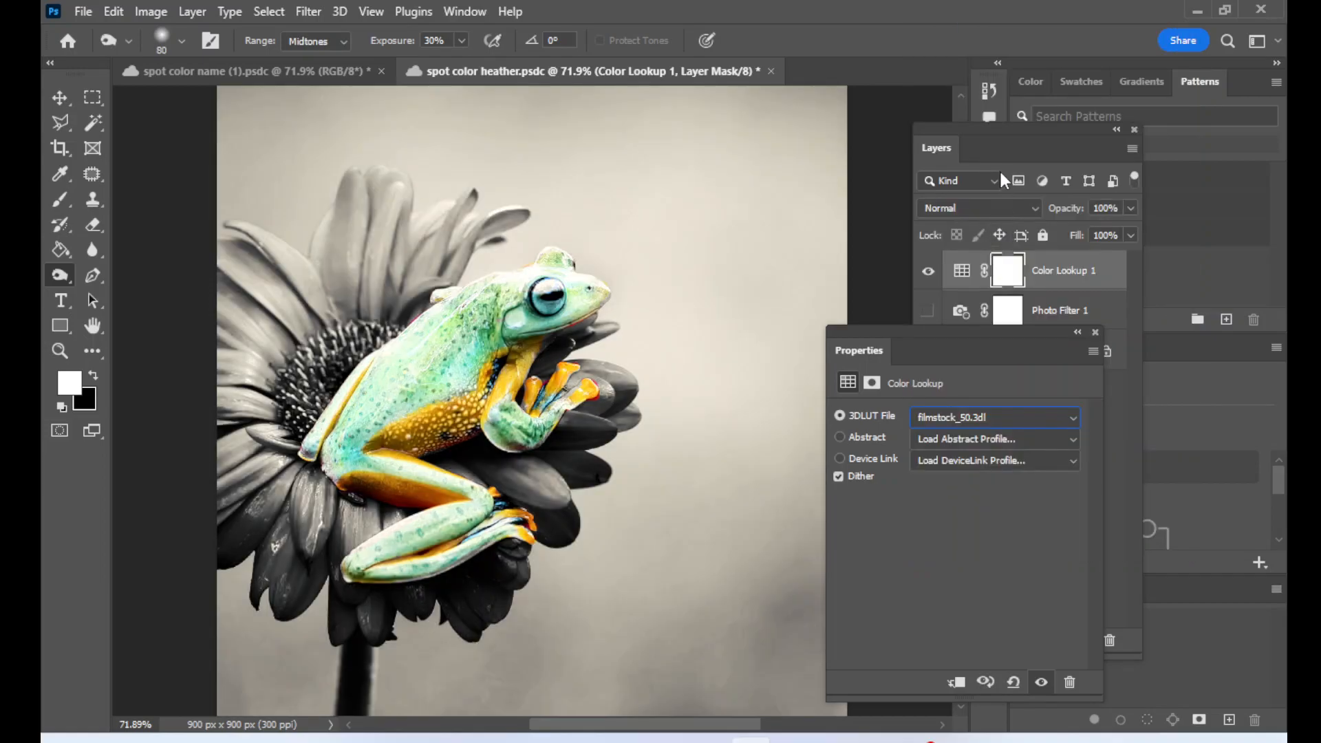
click(960, 416)
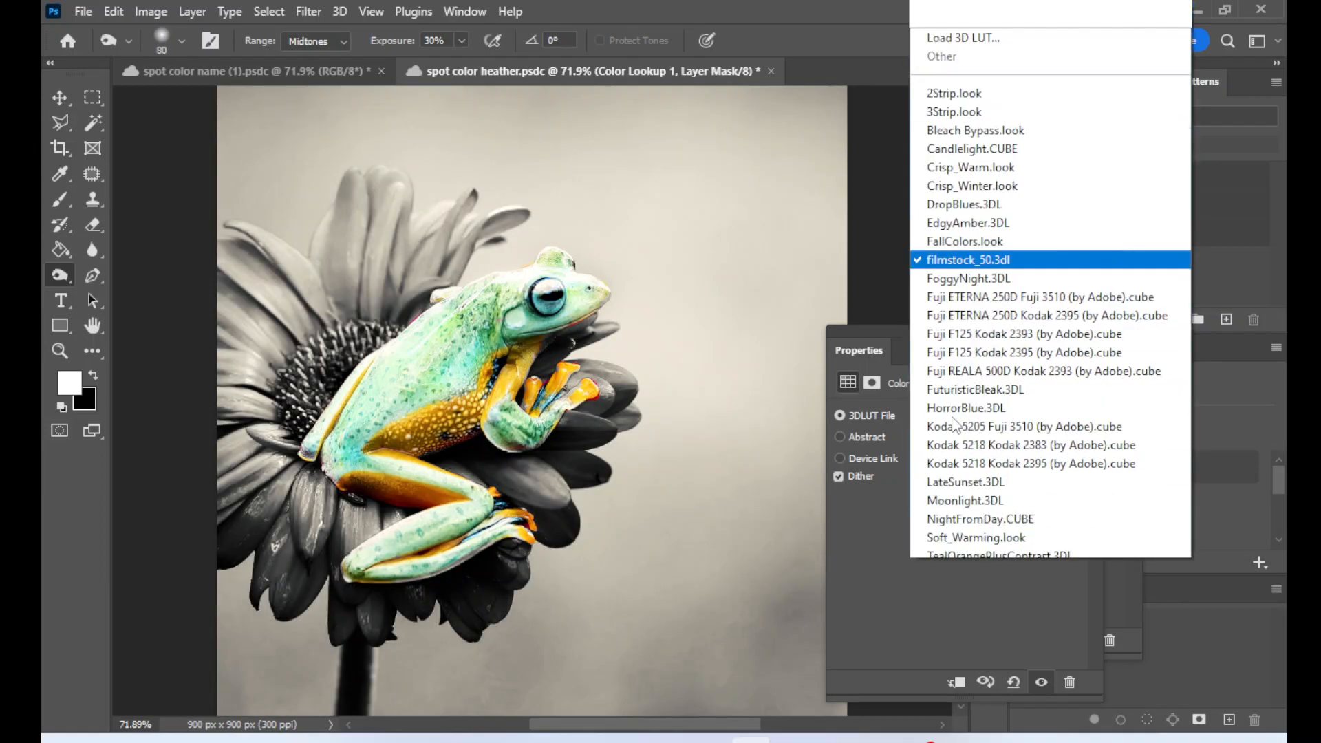
click(962, 510)
click(985, 418)
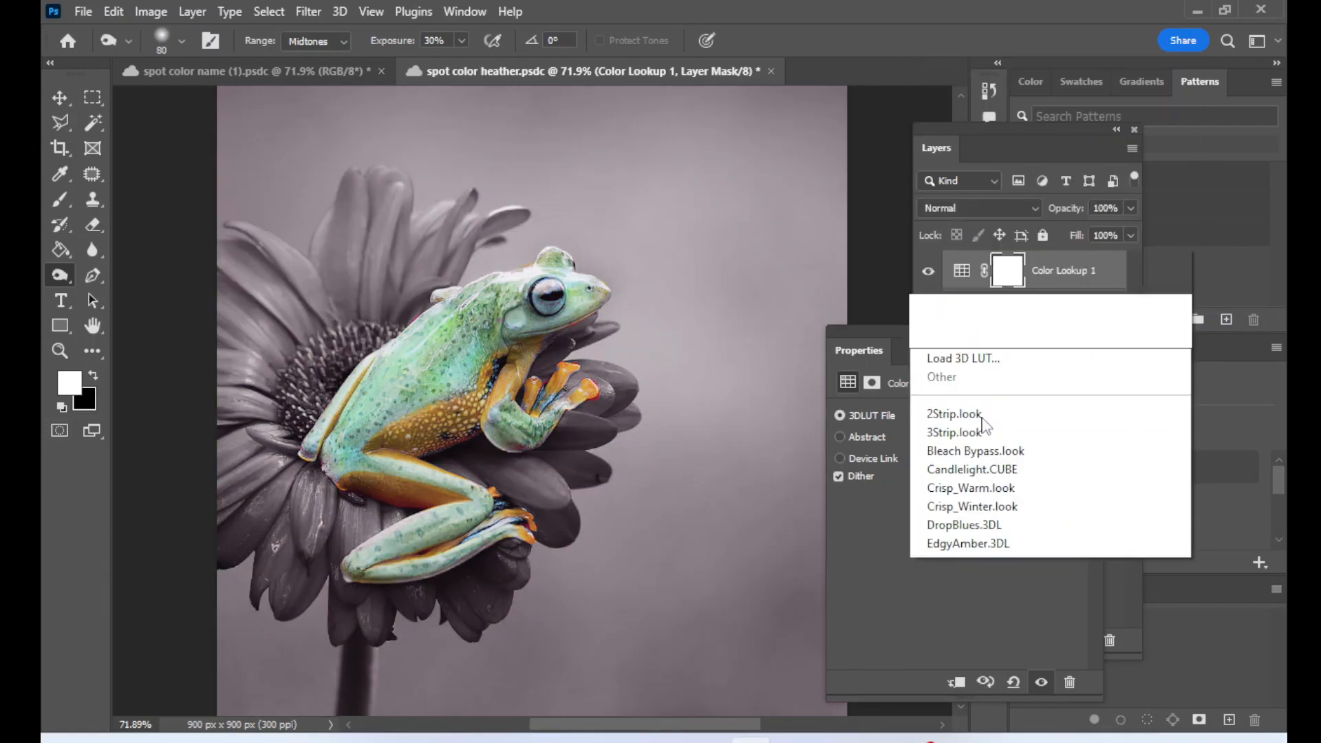
click(985, 365)
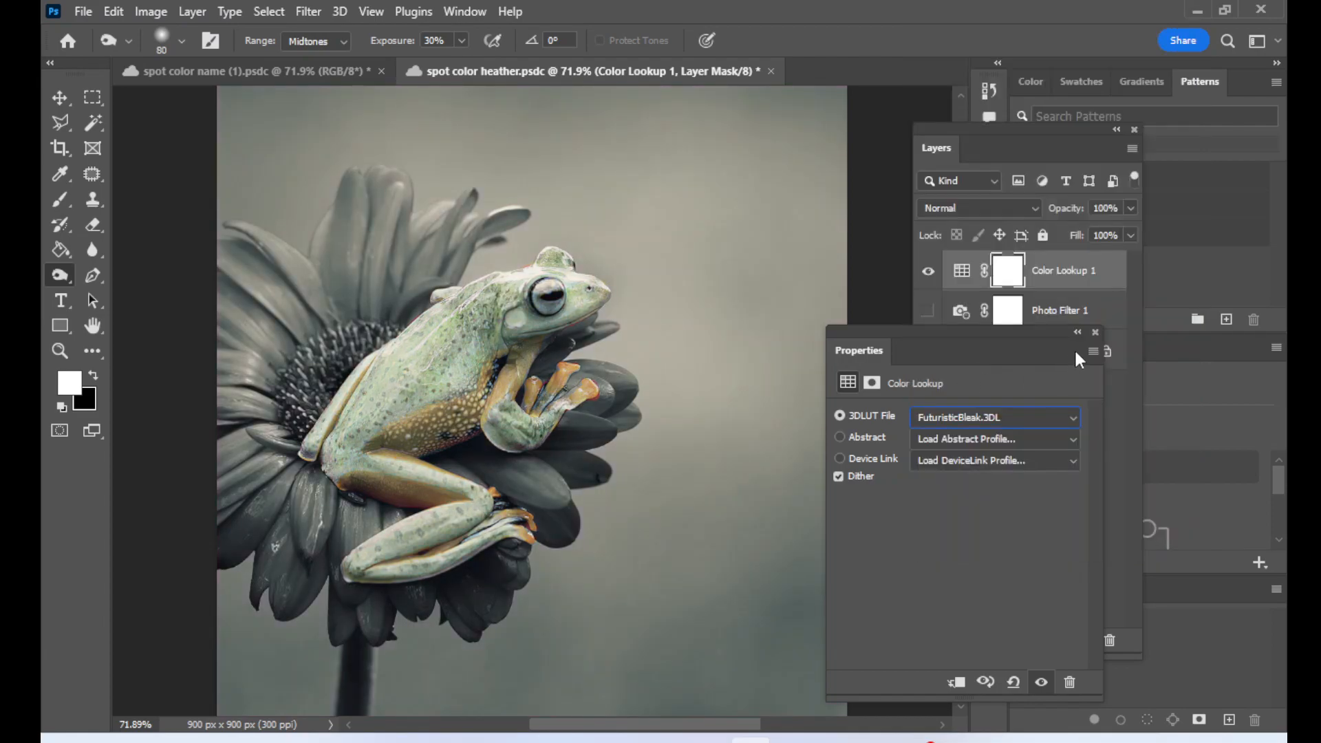
Lower the Color Lookup layer's opacity to 47%
click(1095, 333)
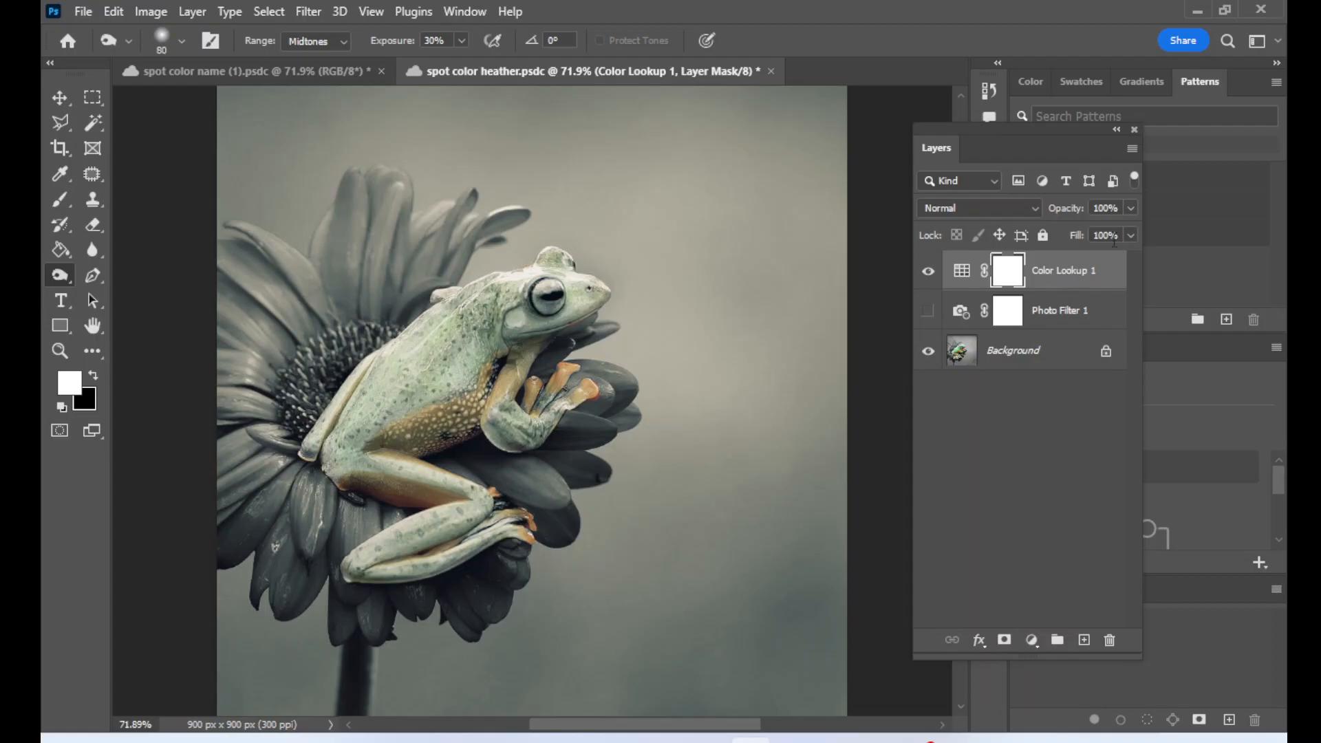
click(1130, 235)
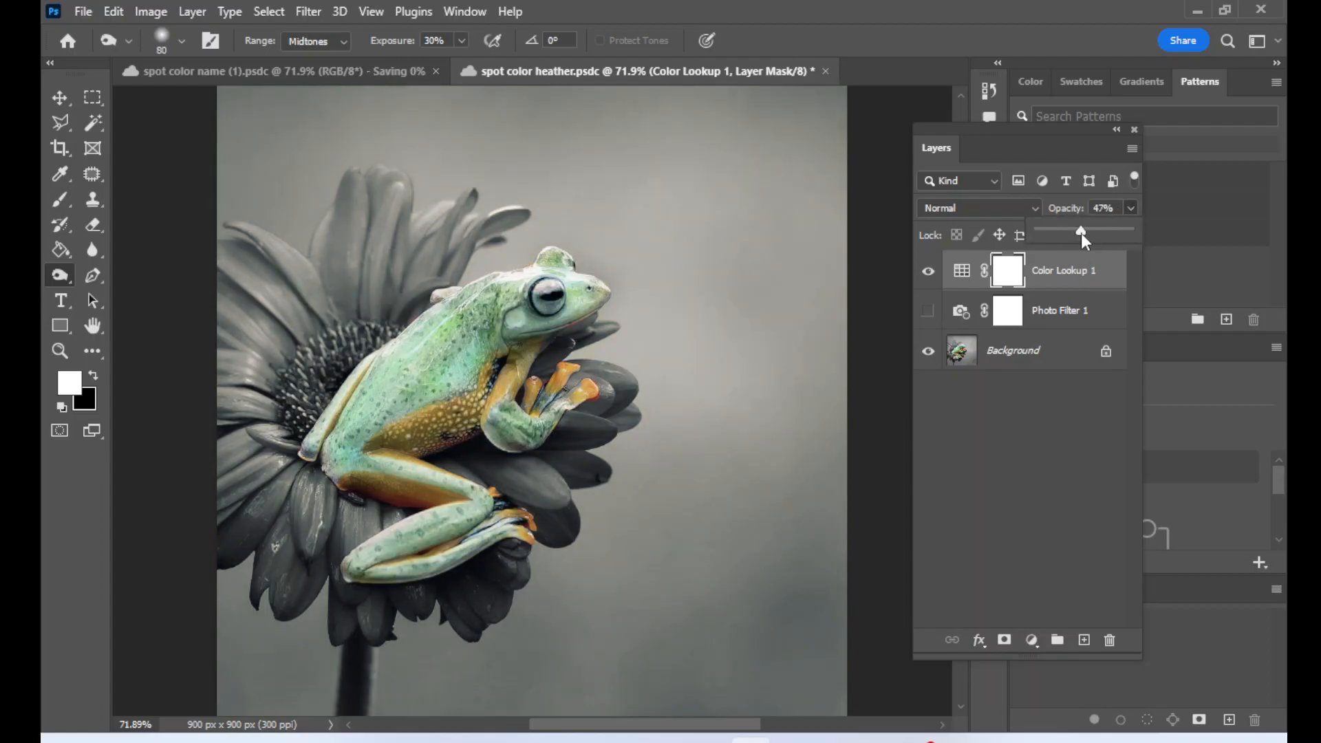
Show the Photo Filter layer in place of the Color Lookup layer and delete the Color Lookup layer
click(961, 271)
click(930, 271)
click(928, 312)
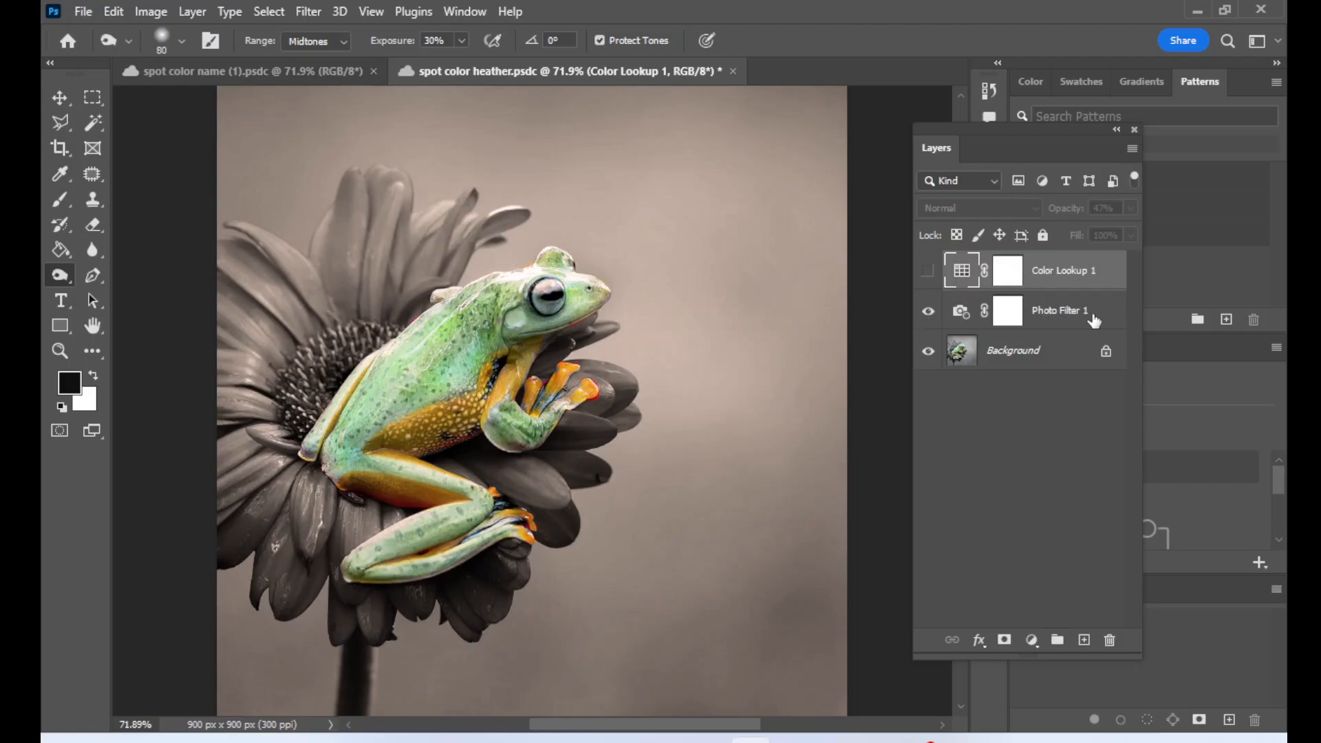
drag(1083, 275, 1108, 641)
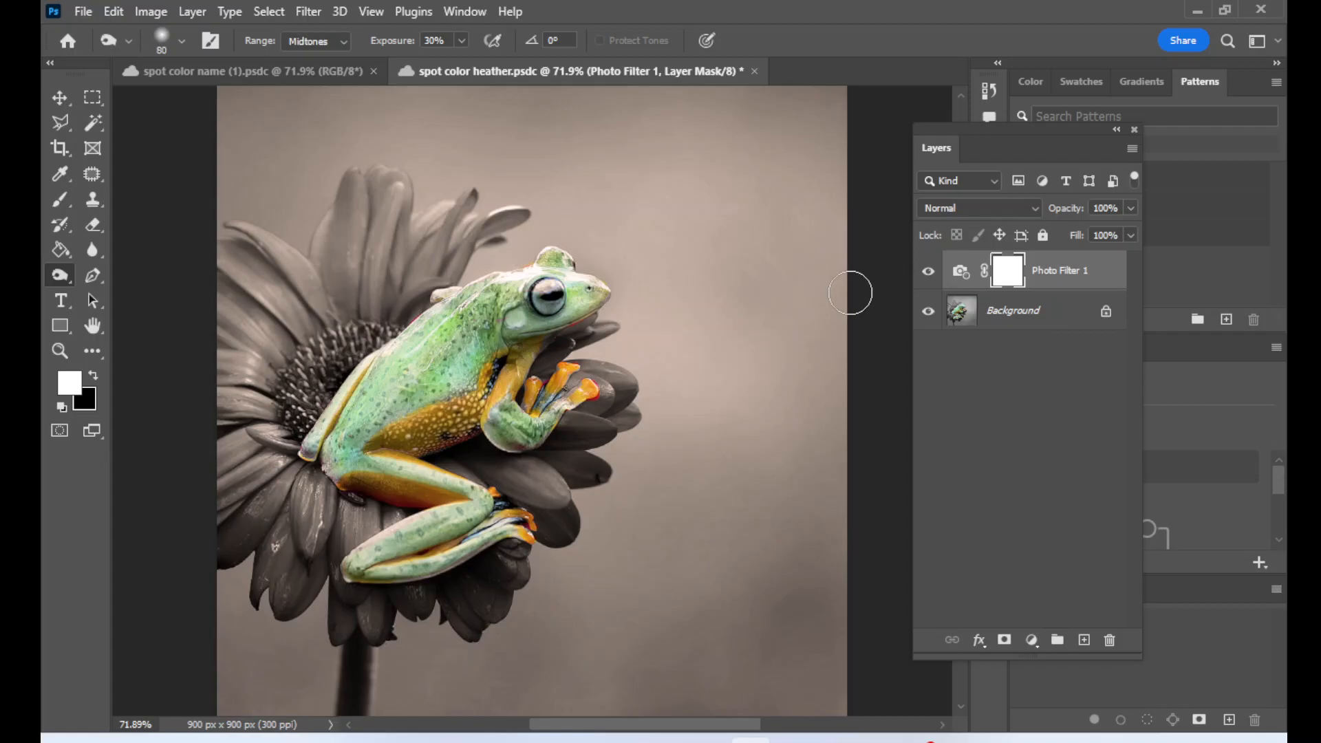
Merge the Photo Filter layer down into the Background
right_click(1055, 275)
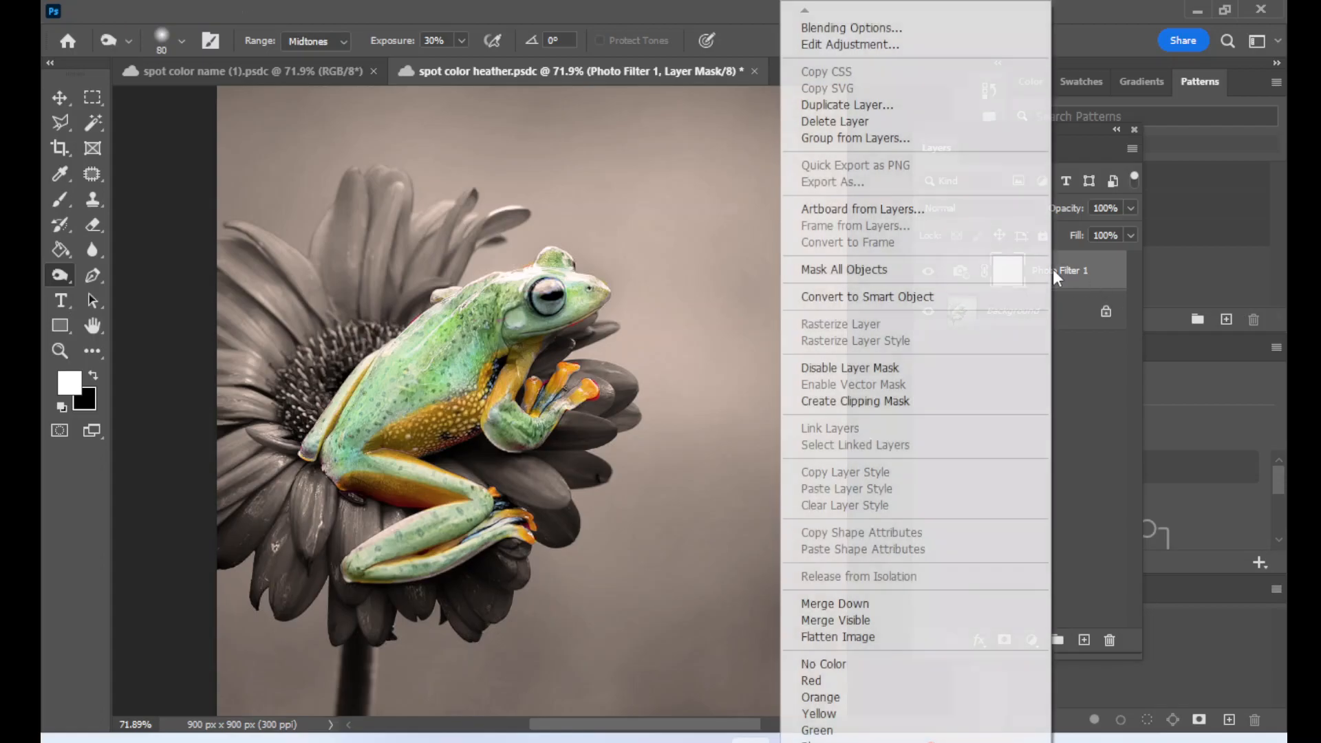
click(926, 604)
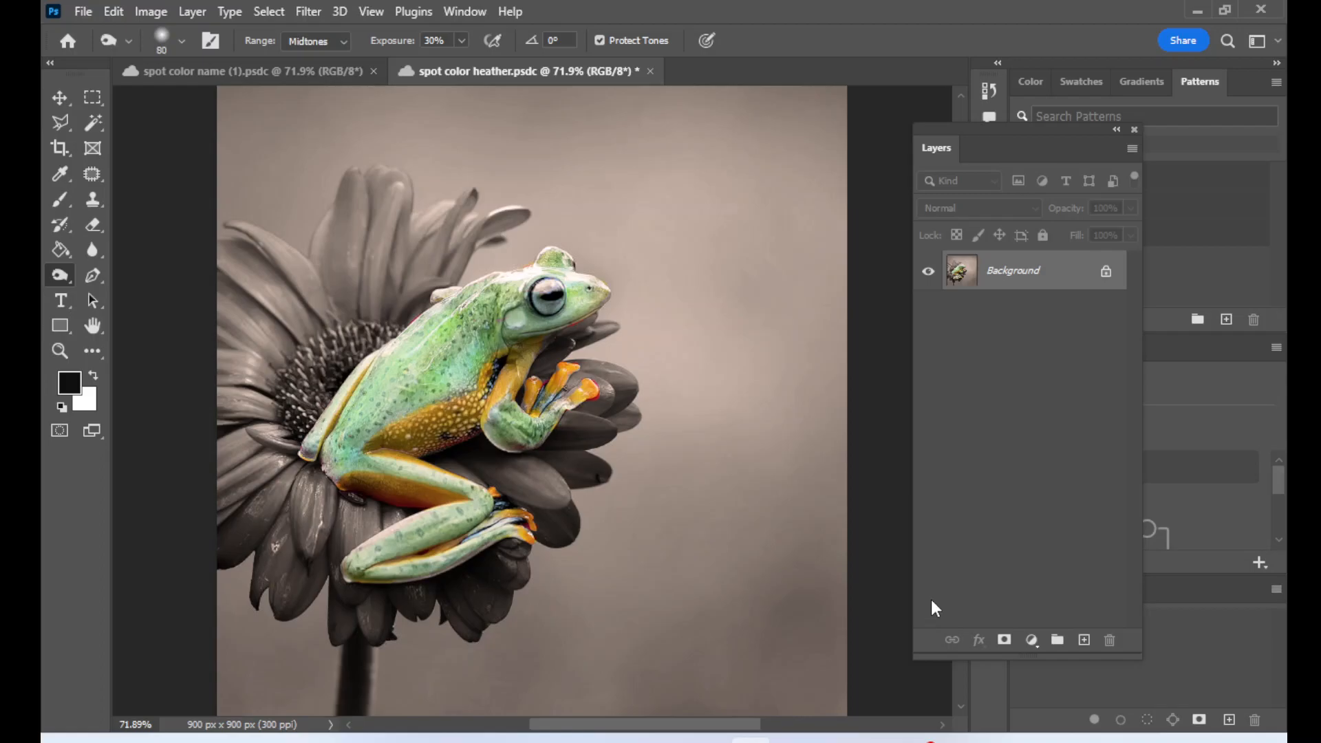
Try a Vibrance adjustment layer with vibrance +12 and saturation +7, and delete that layer
click(1031, 639)
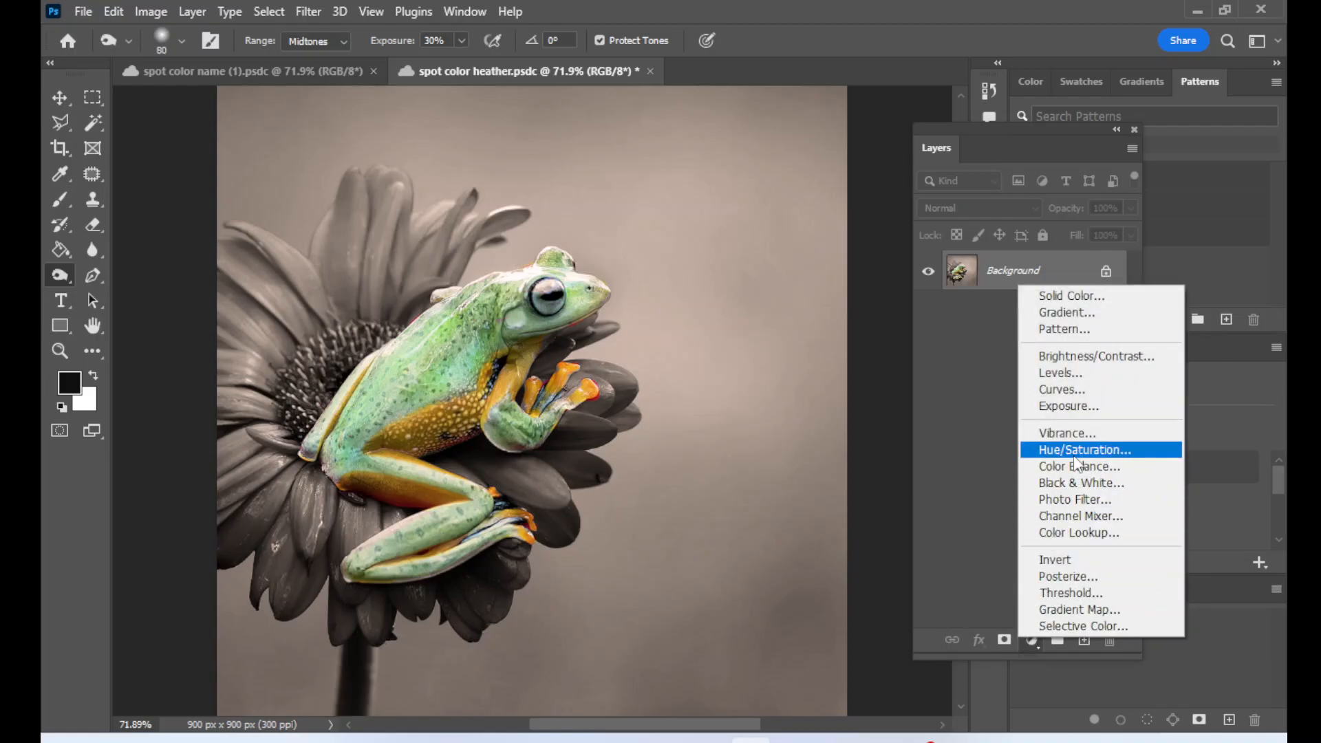
click(1066, 432)
drag(956, 434, 964, 475)
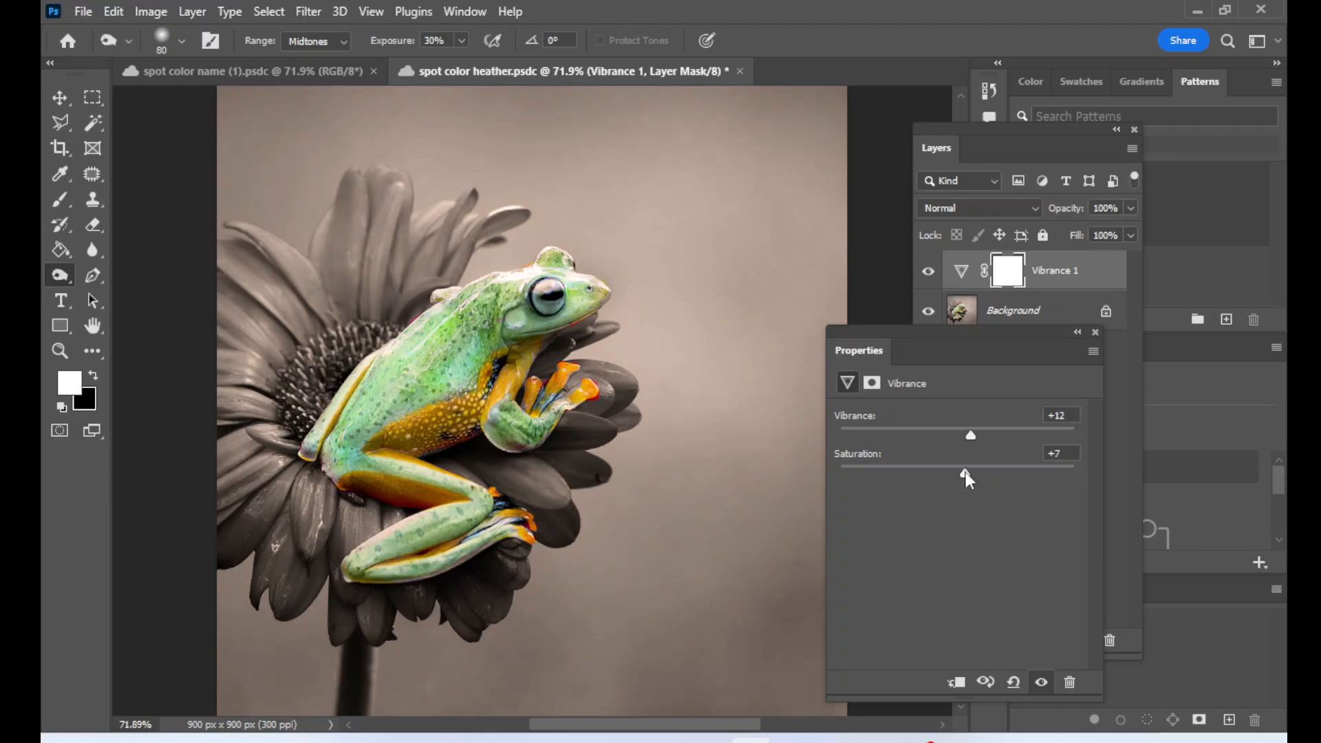
click(1095, 332)
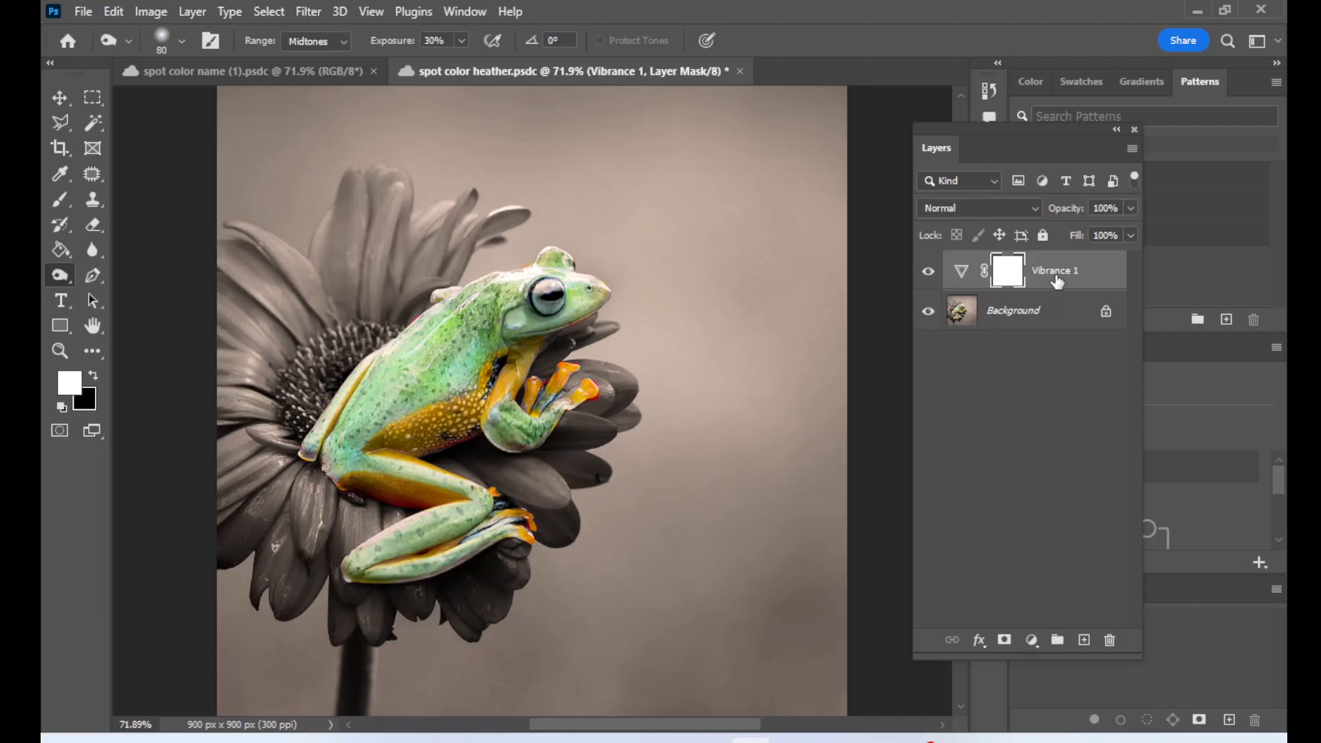
drag(1034, 286, 1108, 640)
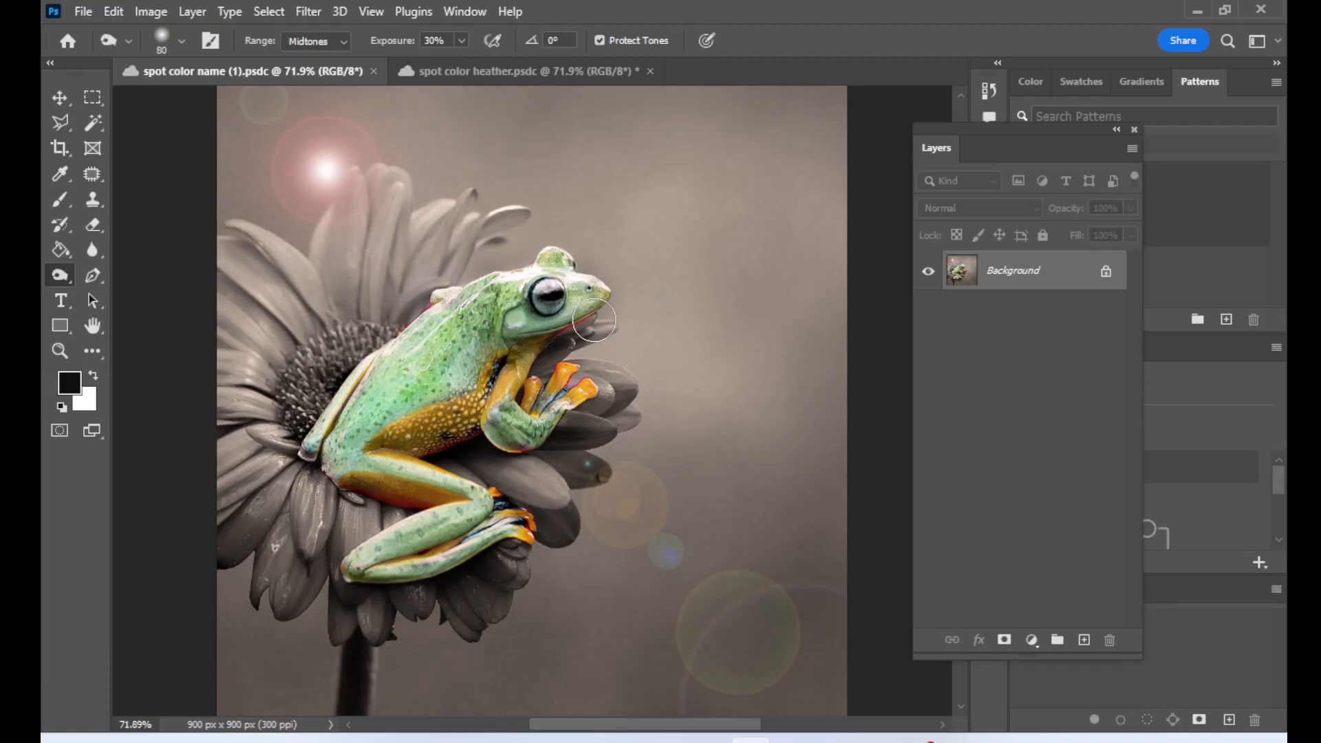
Start a Lens Flare render on spot color heather.psdc, with 83% brightness and the flare centre near the flower's upper petals
click(506, 75)
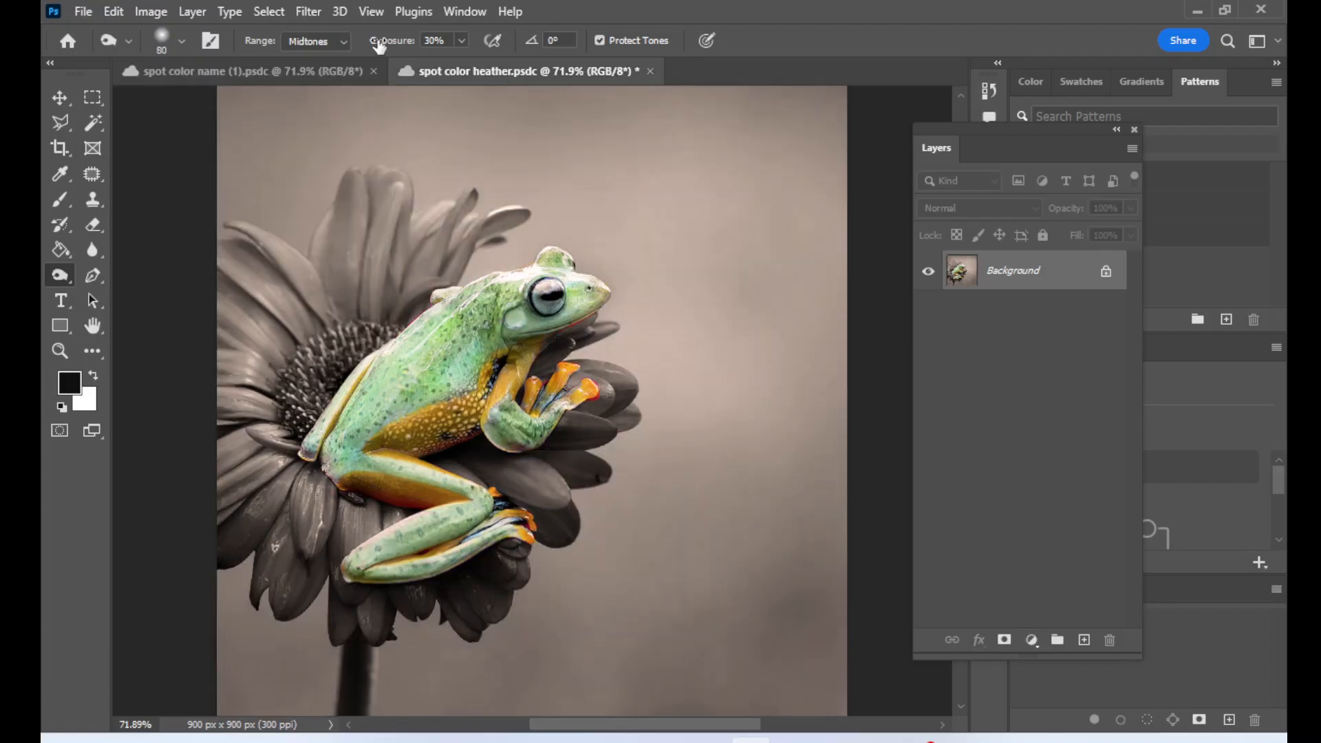
click(308, 11)
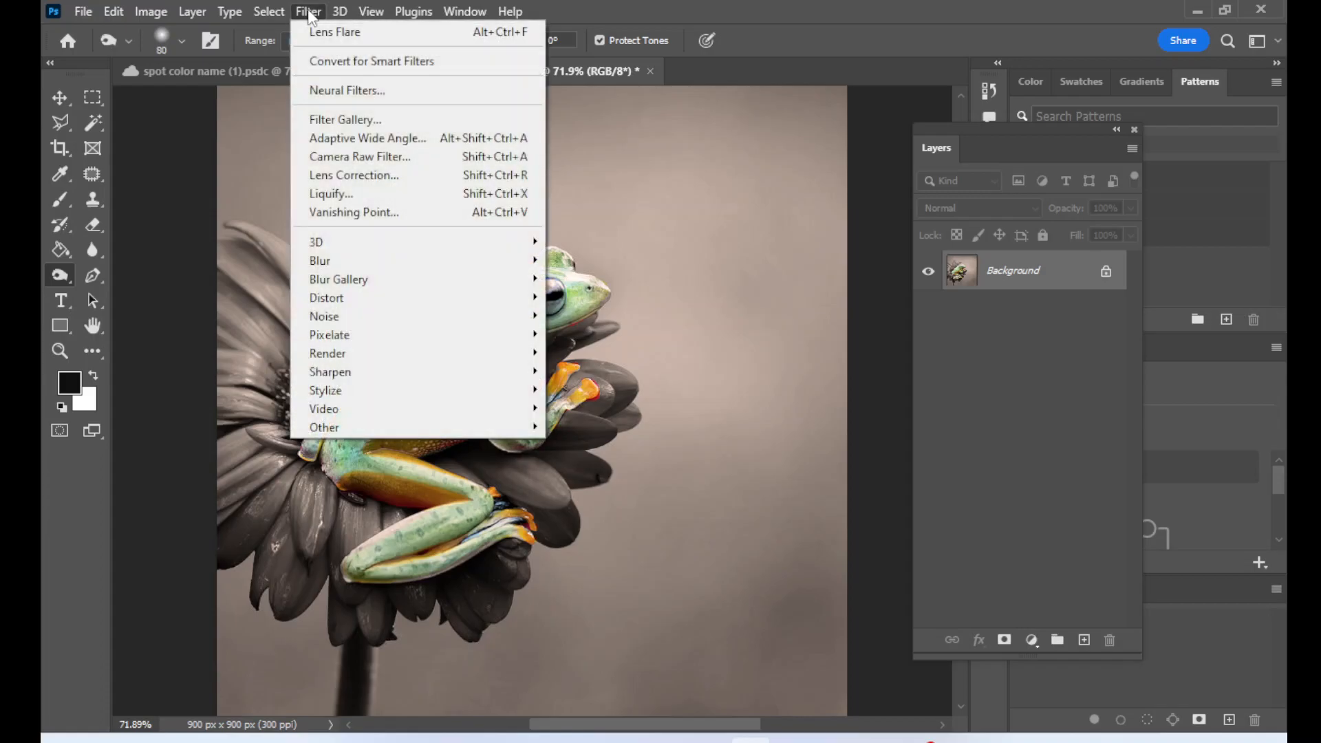
mouse_move(377, 353)
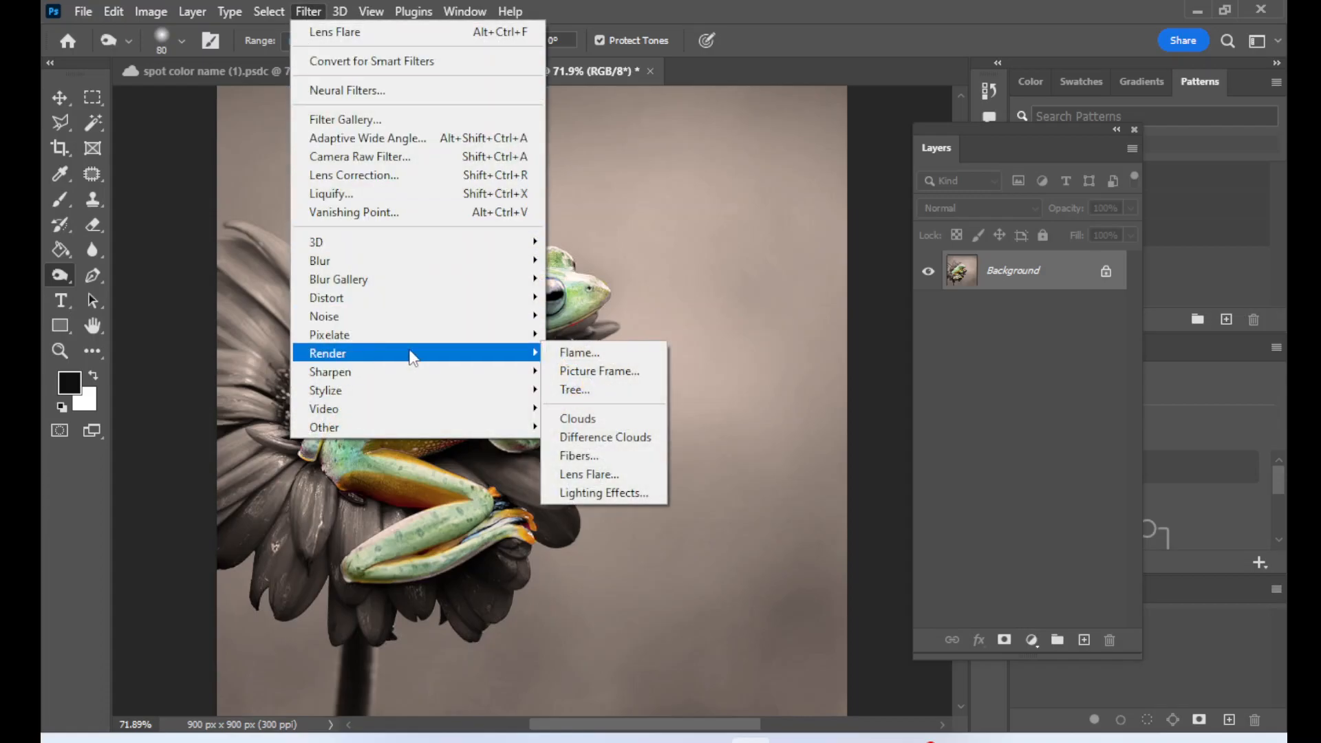
click(588, 475)
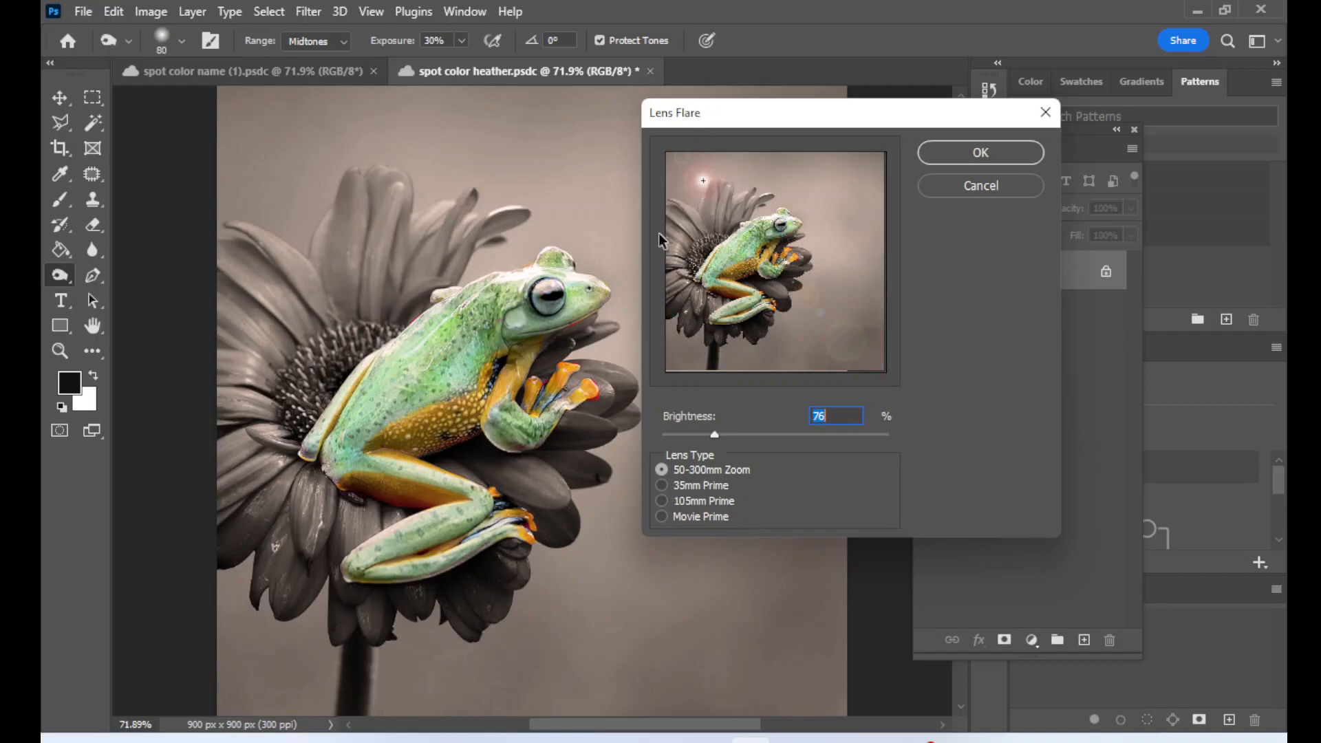
drag(703, 182, 809, 193)
mouse_move(716, 435)
mouse_down()
mouse_move(787, 433)
mouse_move(720, 434)
mouse_up()
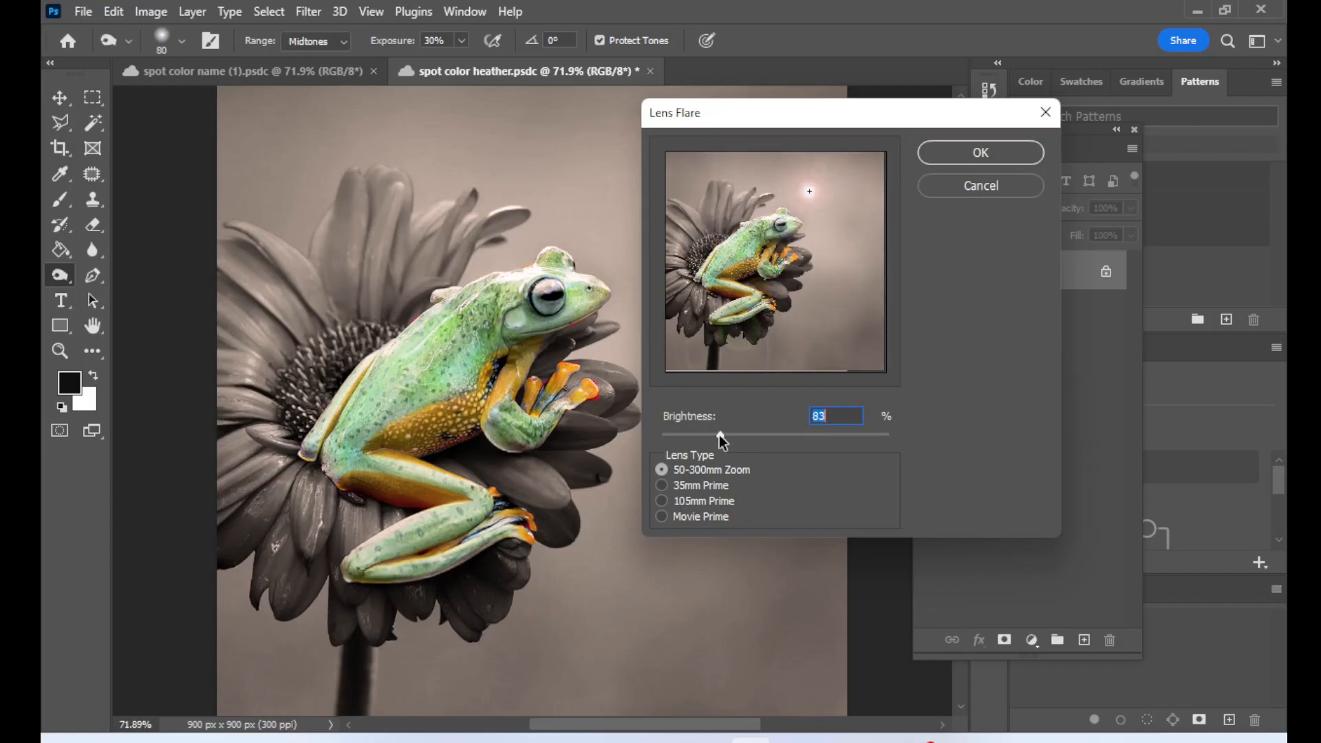
drag(809, 193, 707, 189)
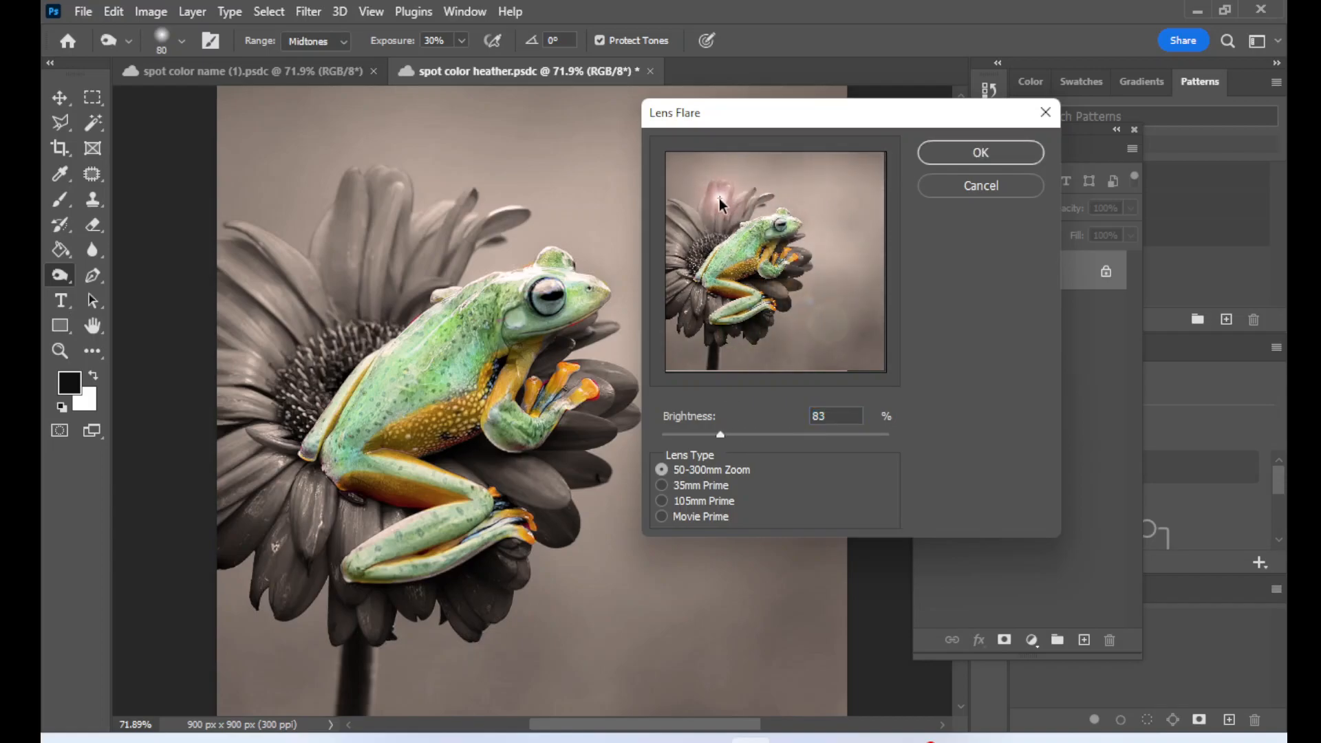
Try the 35mm Prime, 105mm Prime and Movie Prime lens types with the flare centre over the flower's upper petals
click(672, 488)
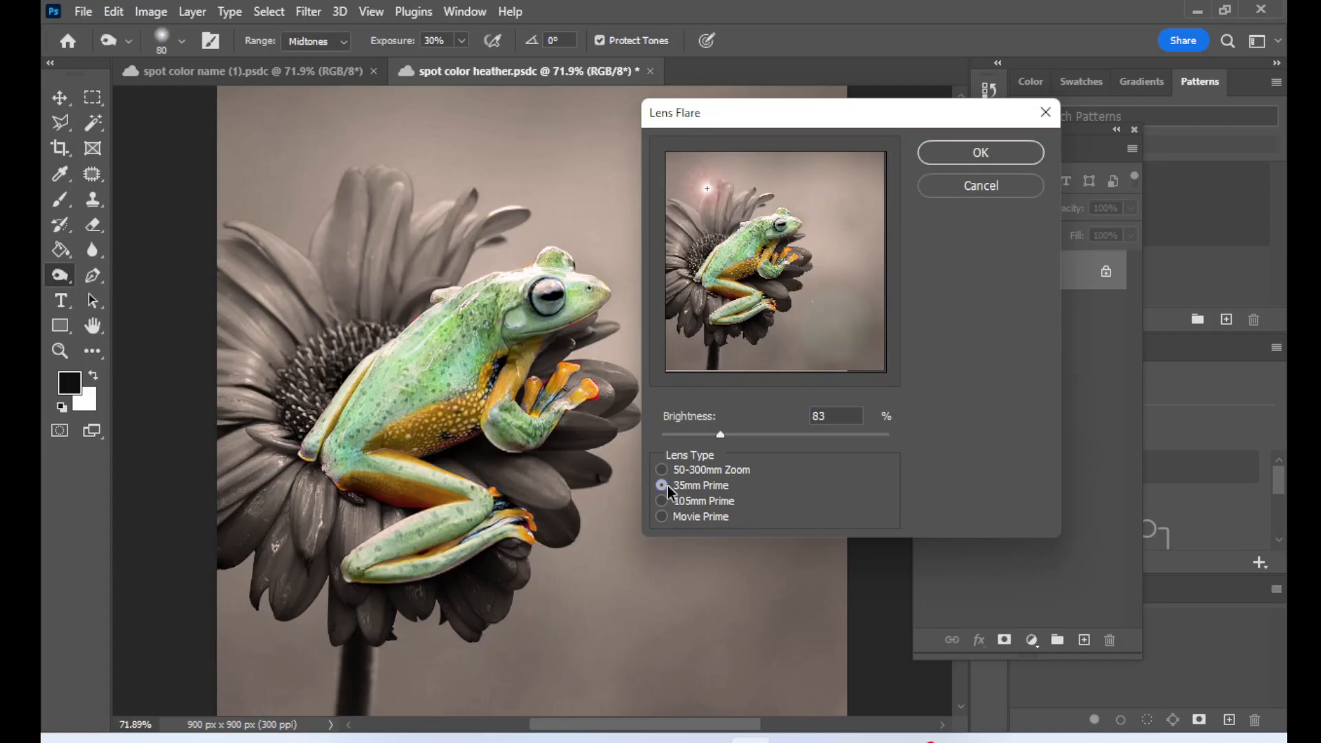
mouse_move(703, 189)
mouse_down()
mouse_move(766, 188)
mouse_move(796, 212)
mouse_move(728, 173)
mouse_move(709, 205)
mouse_move(750, 213)
mouse_move(700, 203)
mouse_move(839, 209)
mouse_move(785, 198)
mouse_move(710, 206)
mouse_move(719, 213)
mouse_up()
click(662, 502)
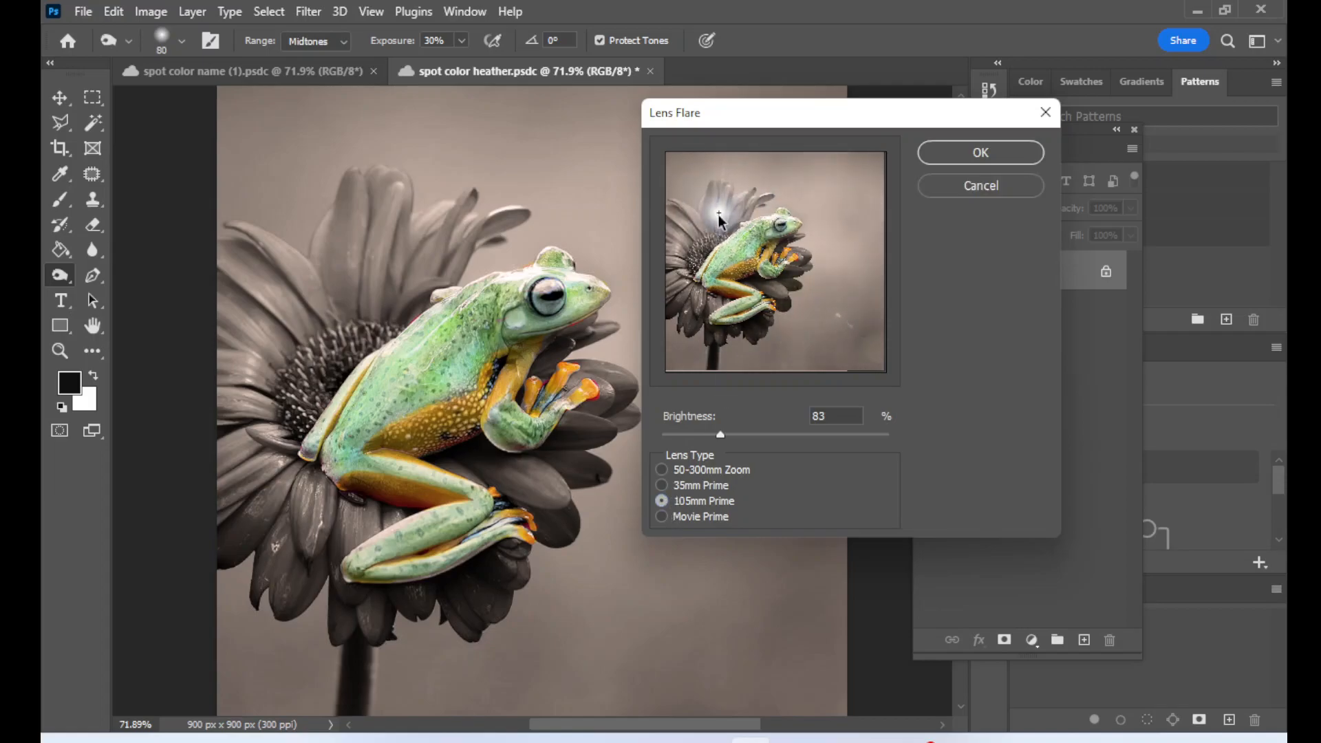
click(662, 520)
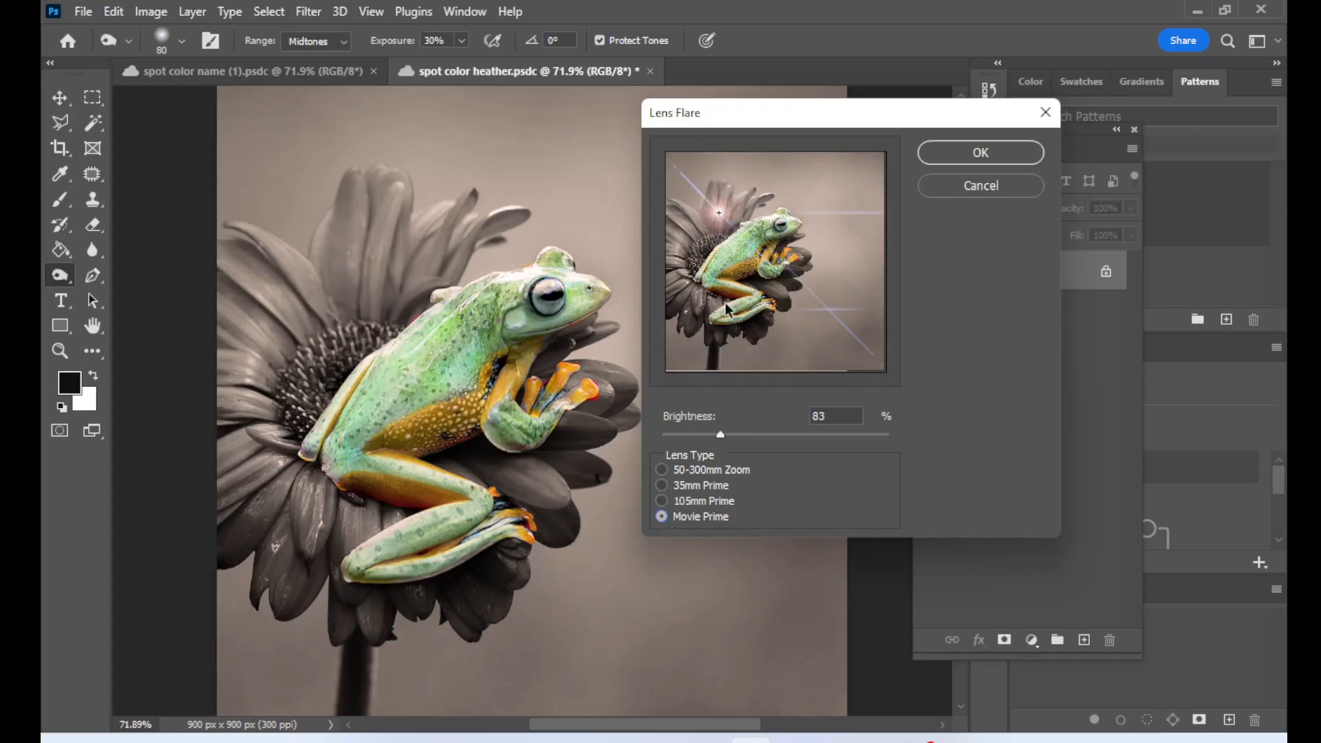
click(720, 215)
mouse_move(720, 216)
mouse_down()
mouse_move(826, 192)
mouse_move(857, 251)
mouse_move(755, 196)
mouse_move(716, 214)
mouse_move(698, 198)
mouse_move(828, 195)
mouse_move(708, 195)
mouse_move(728, 204)
mouse_up()
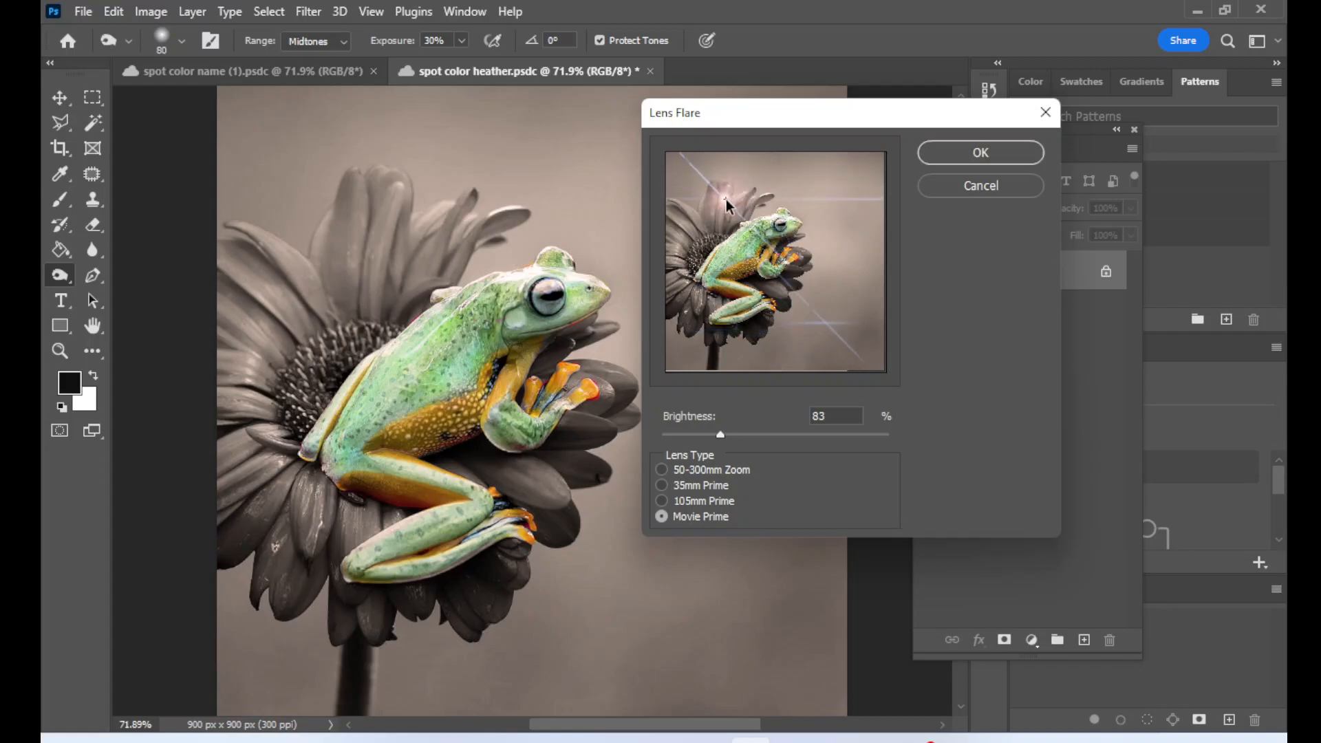
Apply the lens flare with the 50-300mm Zoom lens type, its centre just above and left of the flower's tallest petals
click(662, 471)
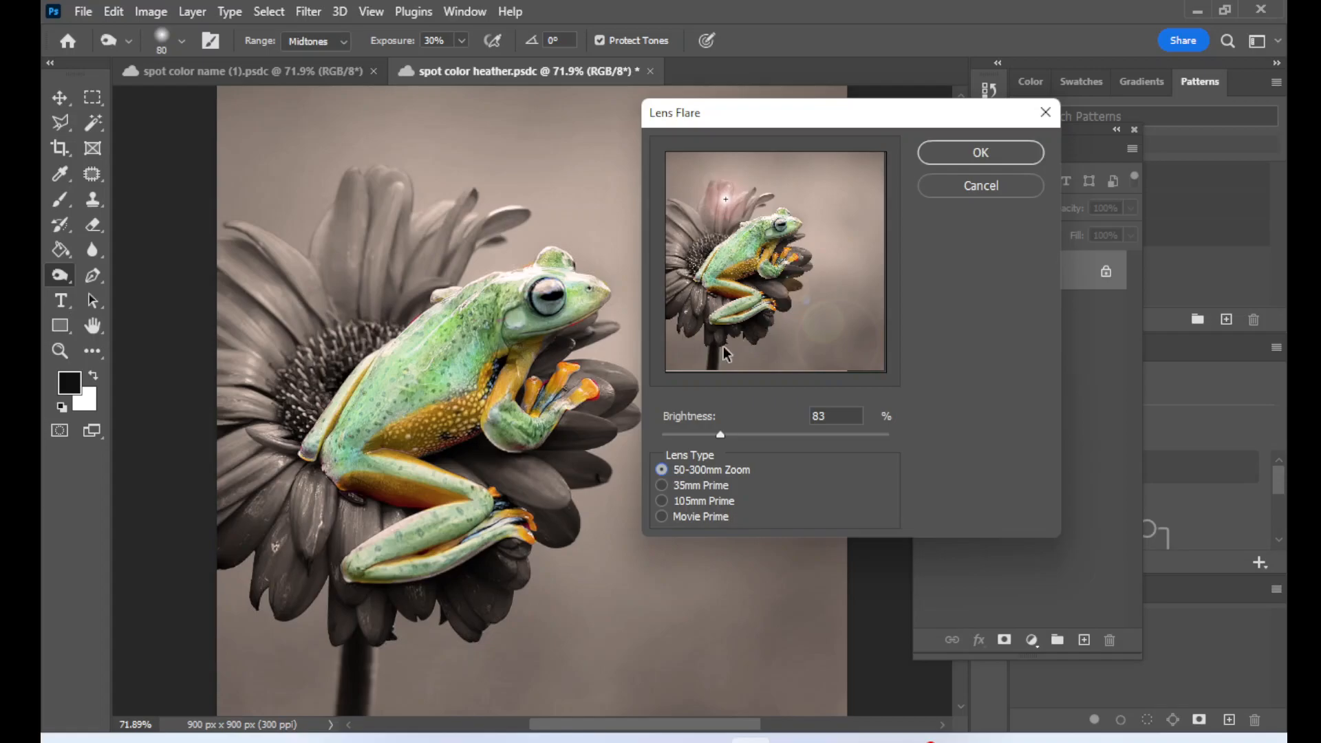
mouse_move(727, 200)
mouse_down()
mouse_move(744, 214)
mouse_move(715, 207)
mouse_move(831, 185)
mouse_move(766, 267)
mouse_move(683, 183)
mouse_move(722, 216)
mouse_move(700, 197)
mouse_up()
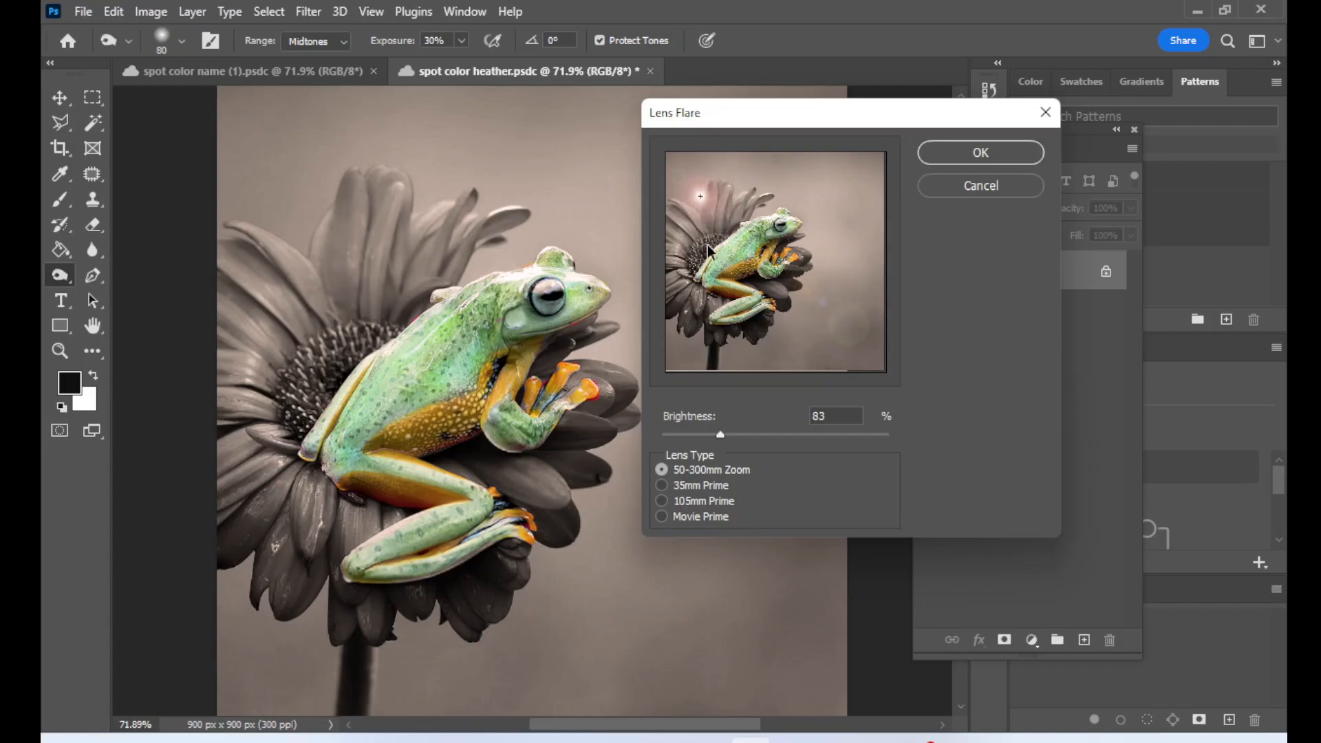
drag(700, 198, 696, 189)
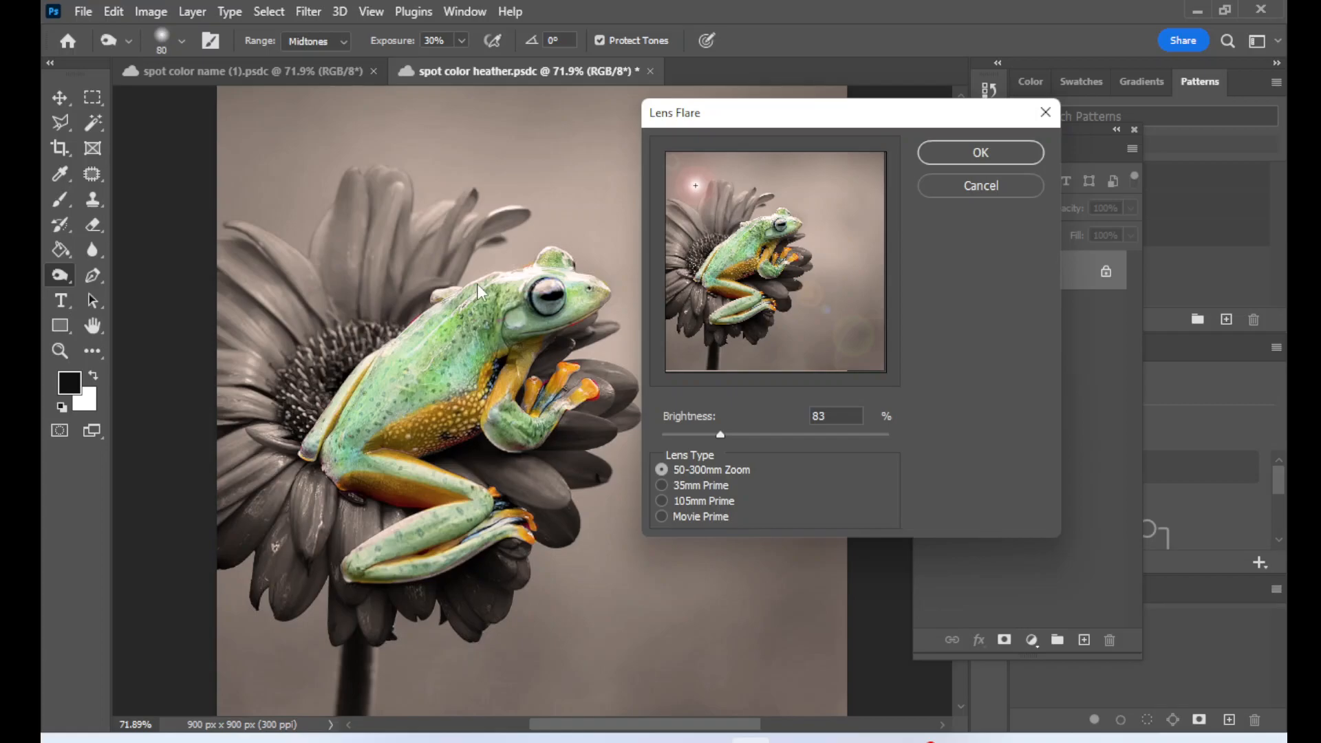
drag(697, 194, 722, 220)
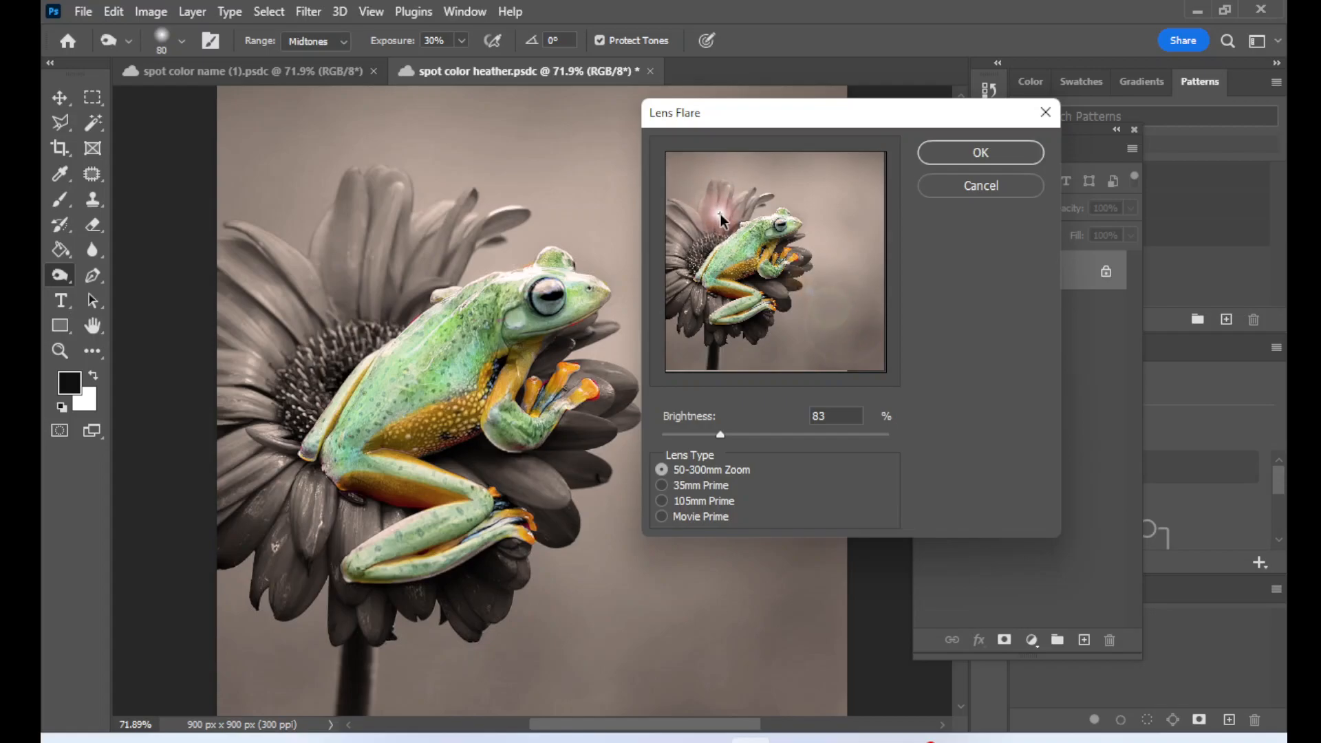
drag(721, 219, 706, 187)
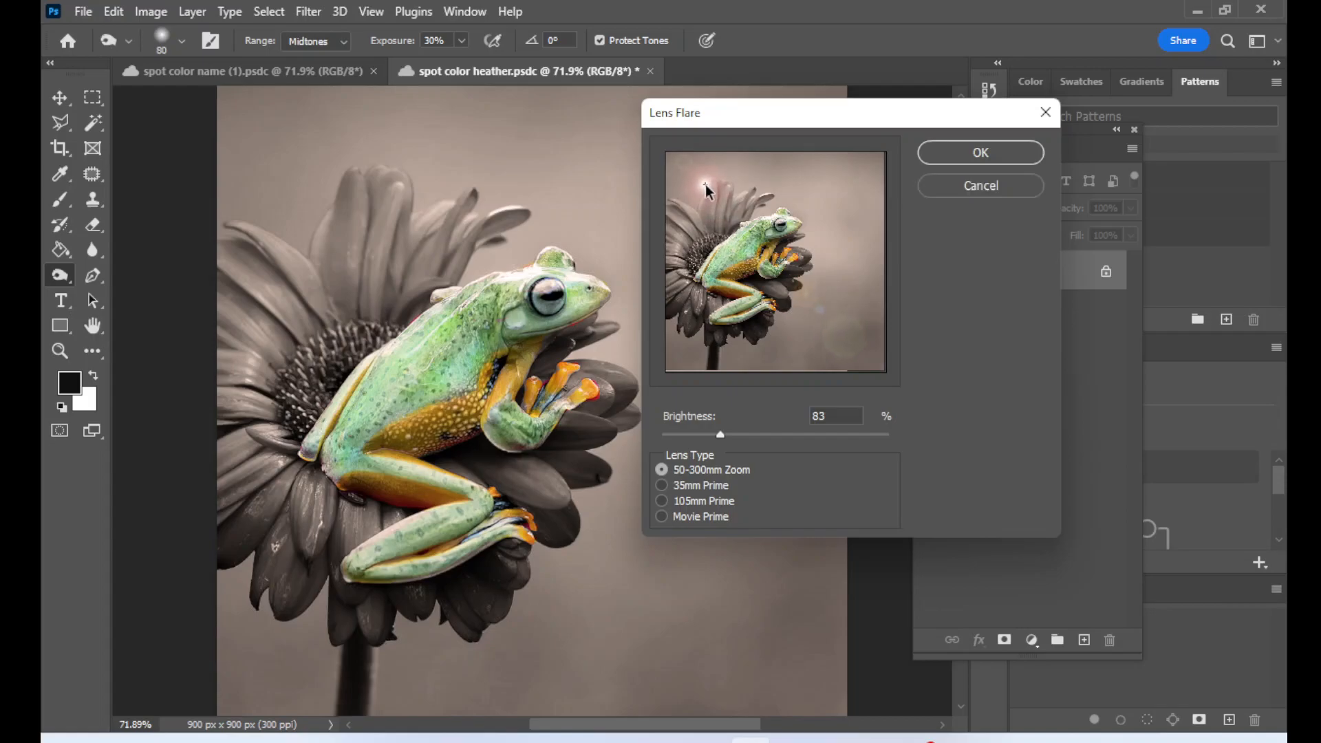
click(1025, 163)
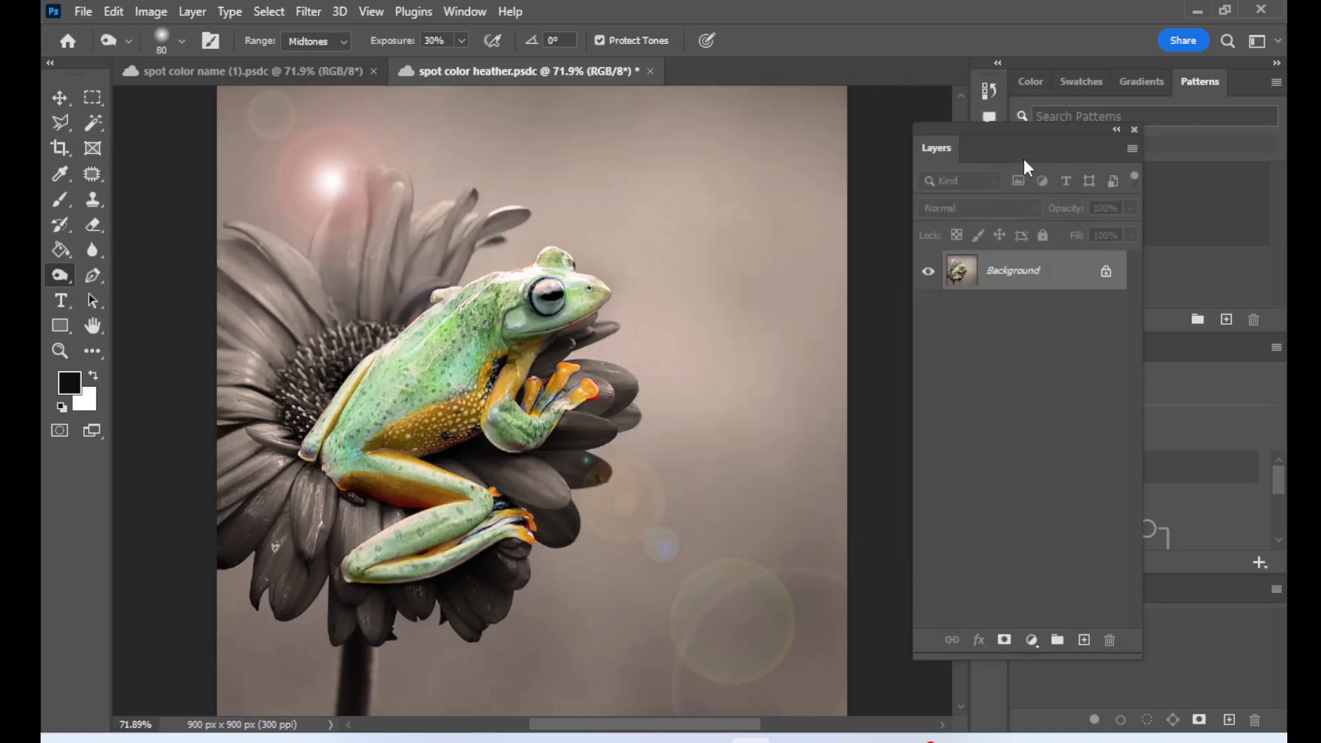